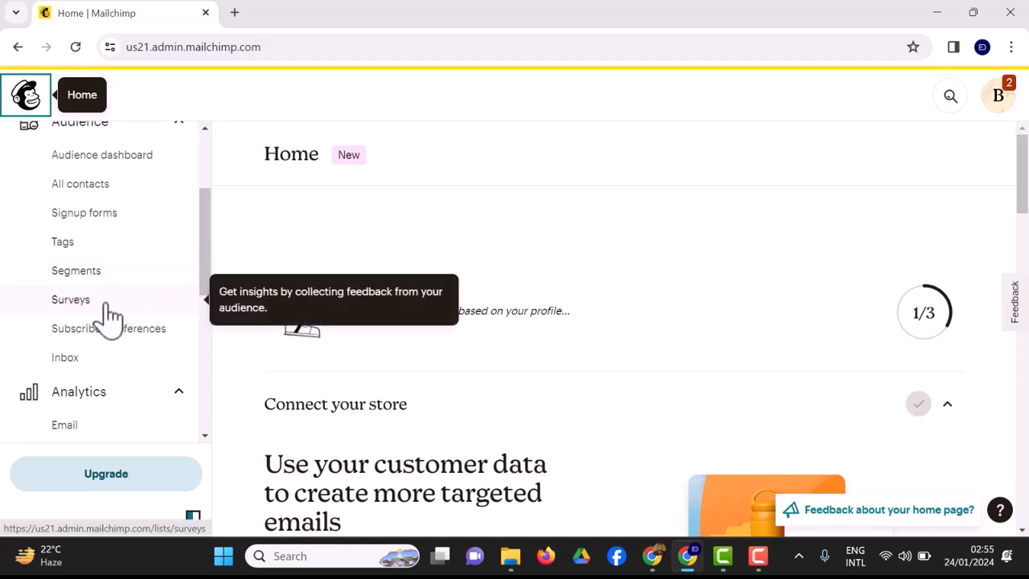
# Open the audience's Surveys page and review its audience summary and the available survey templates.
pyautogui.click(110, 313)
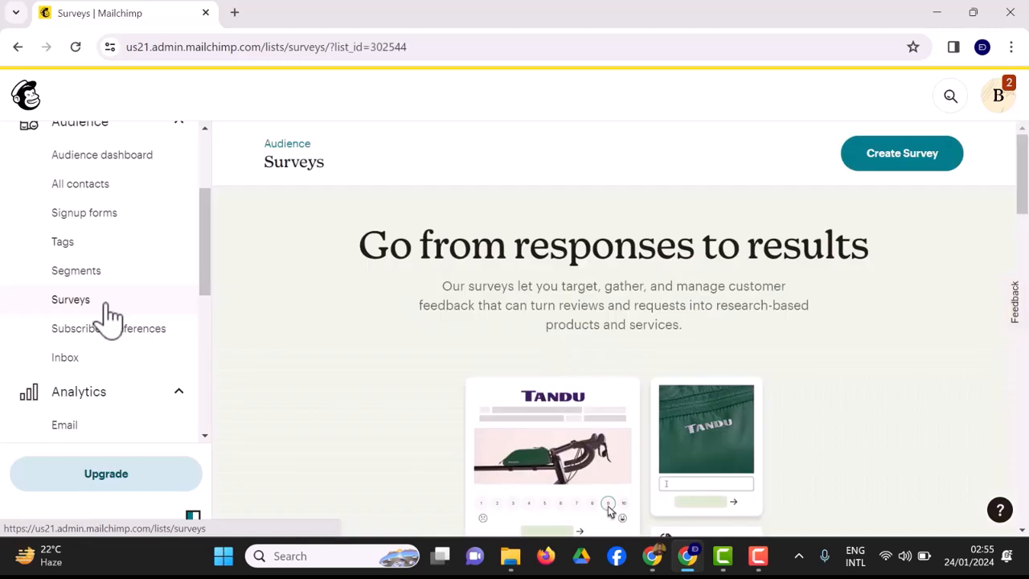
pyautogui.scroll(-4, 850, 246)
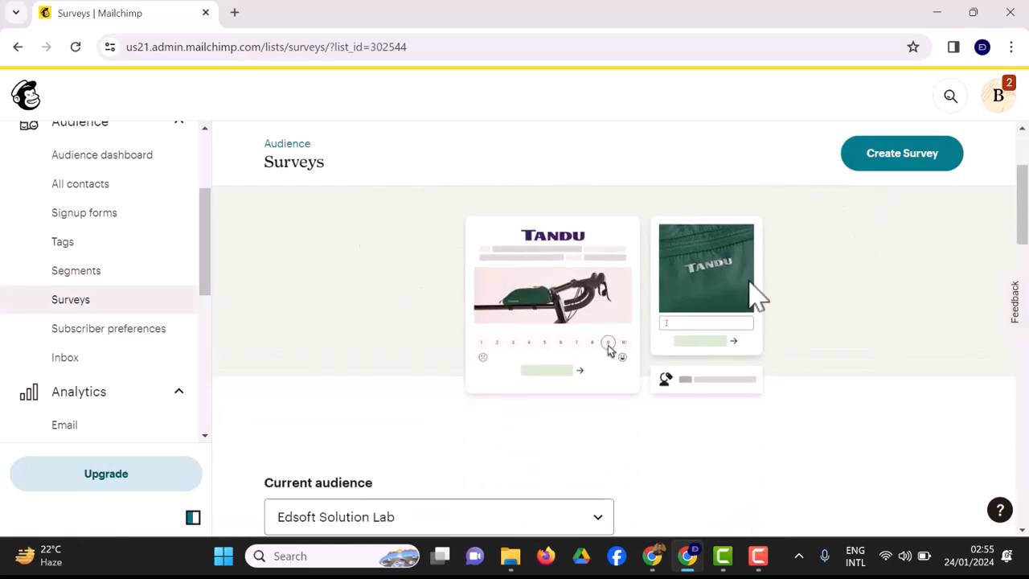
pyautogui.scroll(-4, 386, 404)
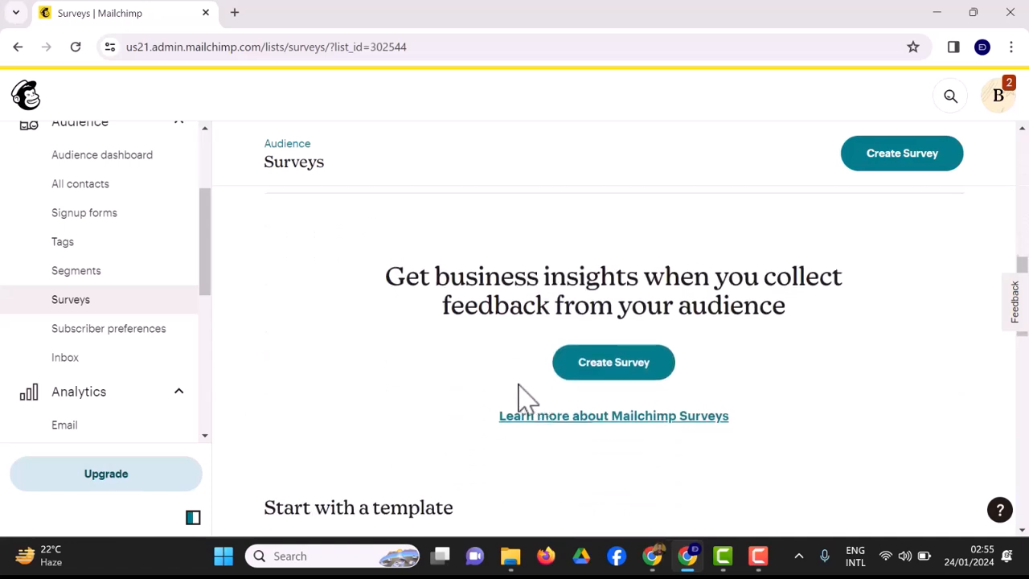
pyautogui.scroll(2, 191, 237)
pyautogui.scroll(2, 372, 250)
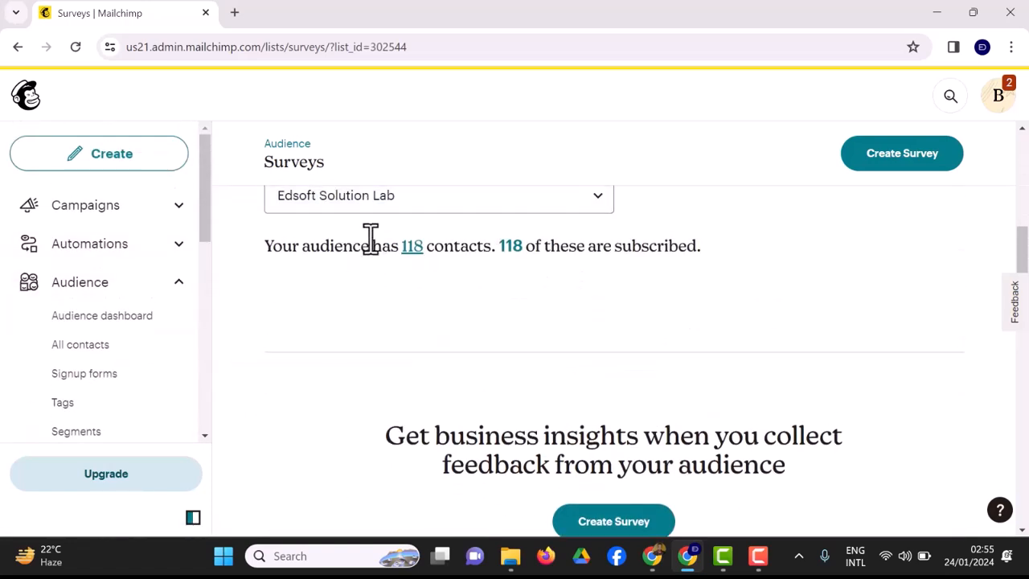
pyautogui.scroll(-1, 498, 358)
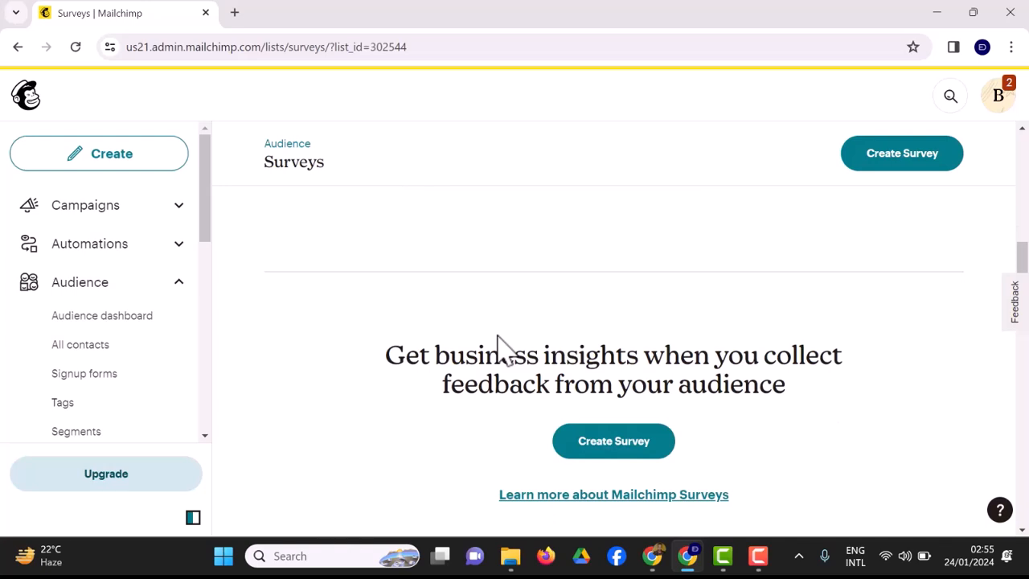
pyautogui.scroll(-1, 503, 349)
pyautogui.scroll(-3, 635, 354)
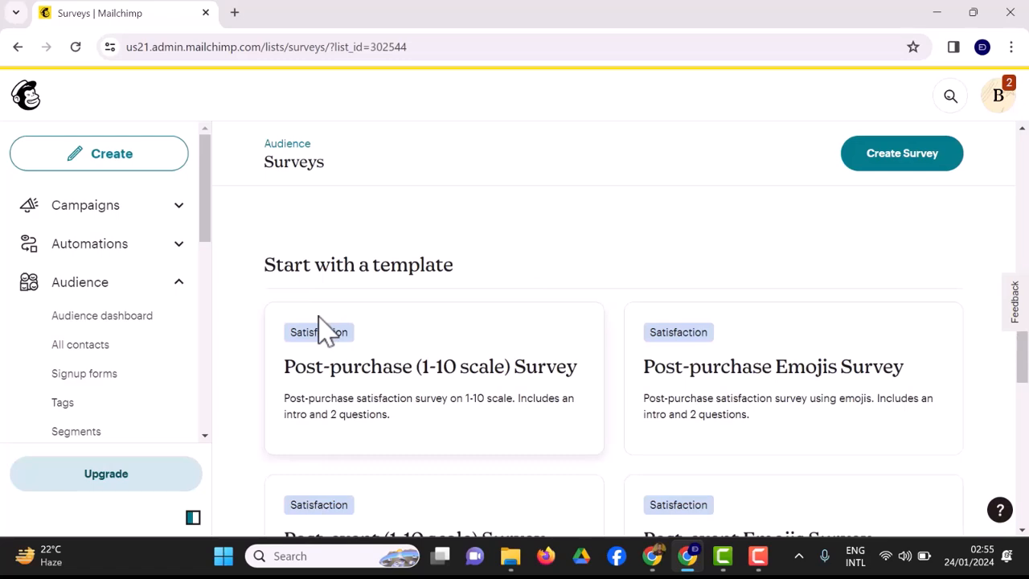
pyautogui.scroll(-2, 555, 370)
pyautogui.scroll(-3, 663, 417)
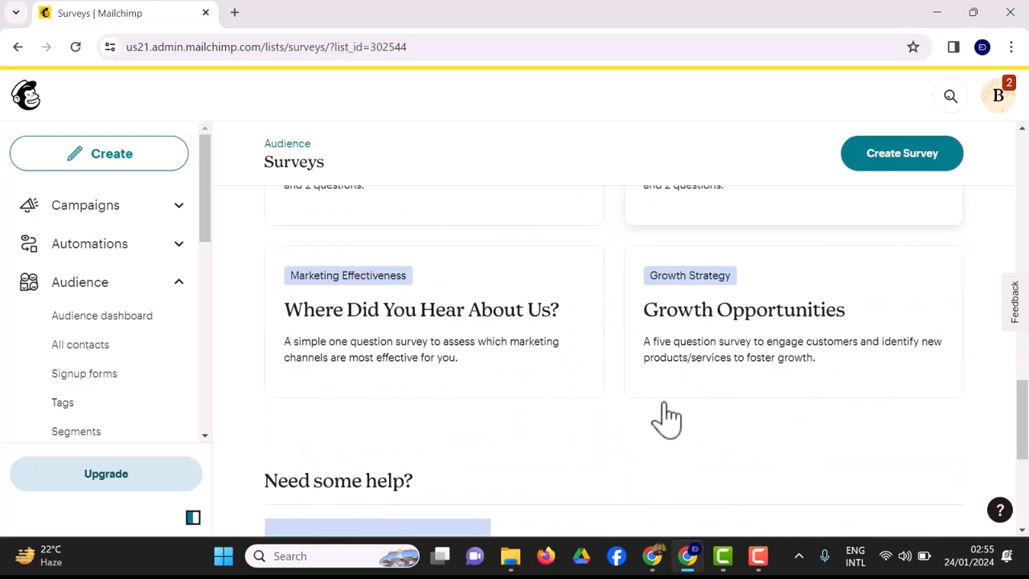
pyautogui.scroll(-1, 664, 416)
pyautogui.scroll(10, 774, 298)
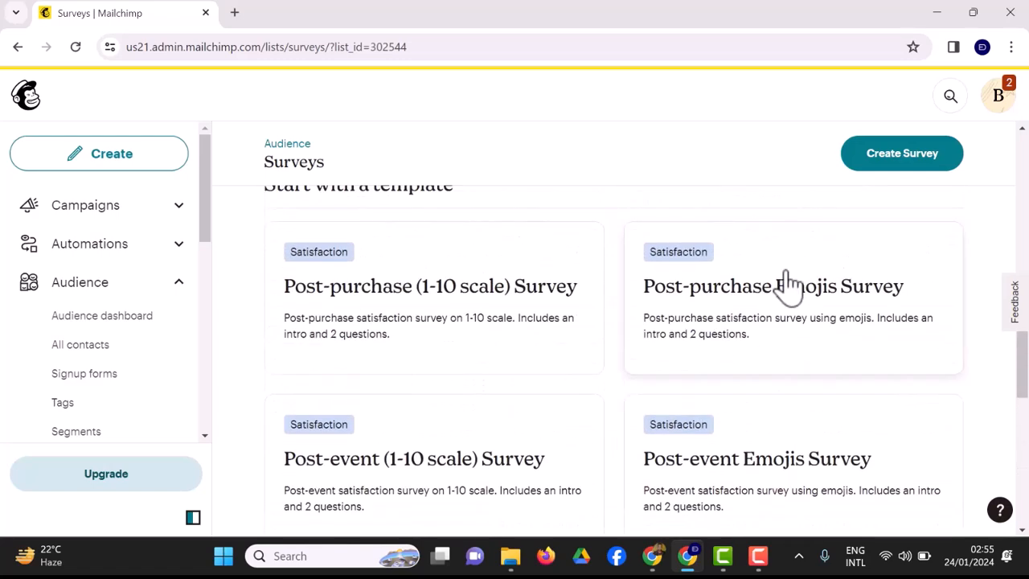
# Create a new survey and add an Introduction section of the Text Introduction type.
pyautogui.click(925, 157)
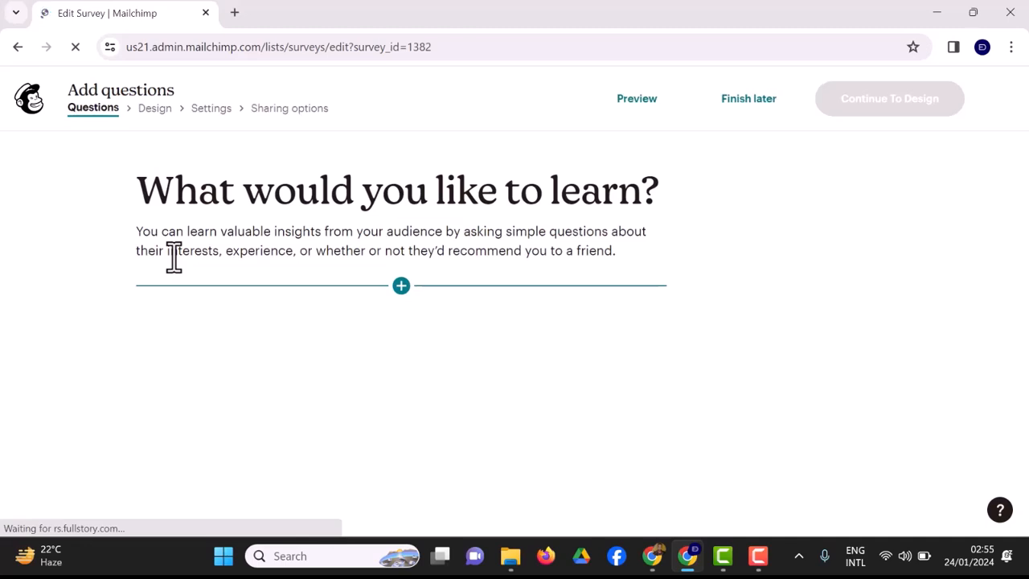
pyautogui.click(401, 286)
pyautogui.click(350, 371)
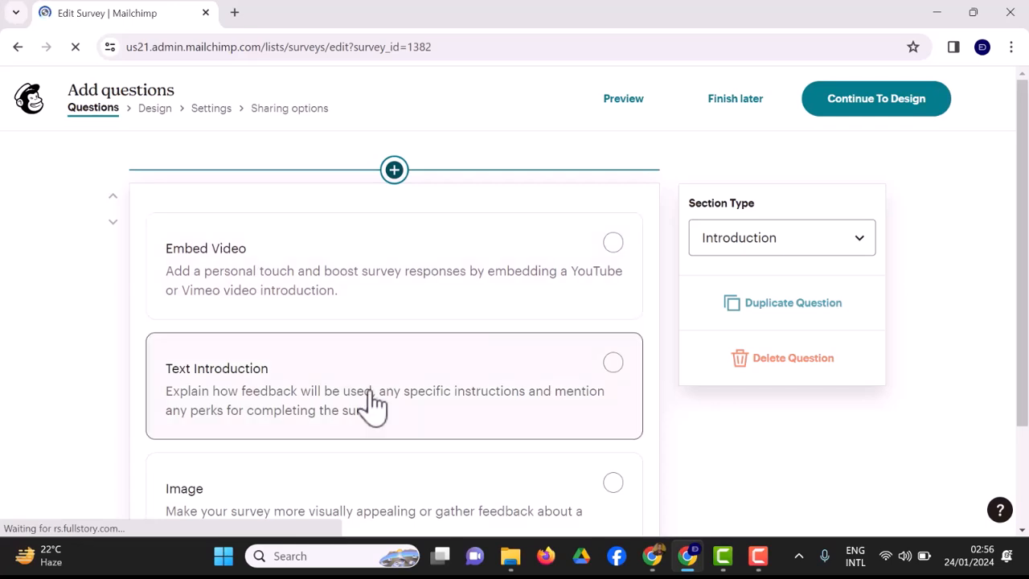
pyautogui.scroll(-1, 369, 406)
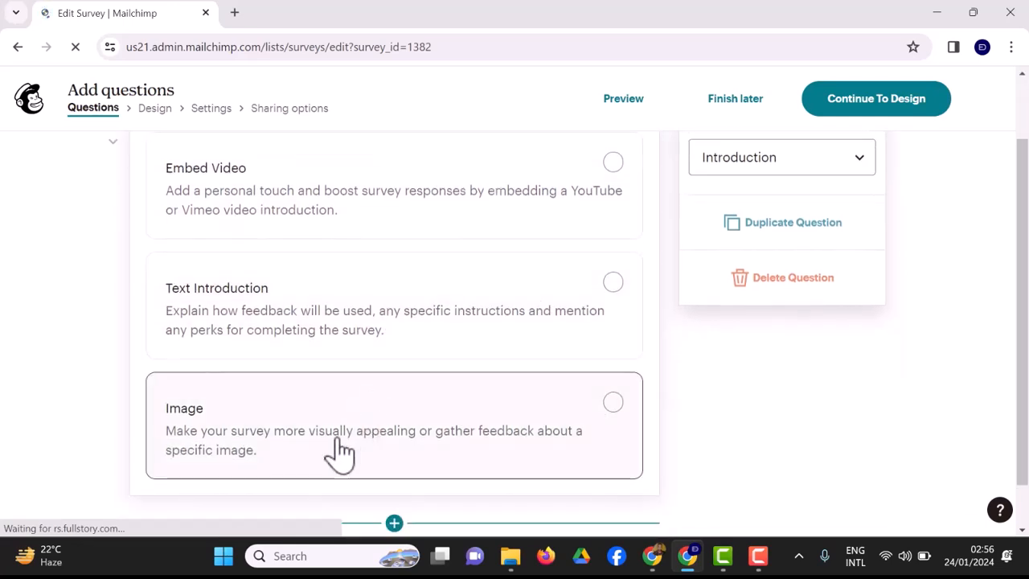
# Switch to the other Chrome window and open ChatGPT in a new tab.
pyautogui.click(658, 555)
pyautogui.click(232, 12)
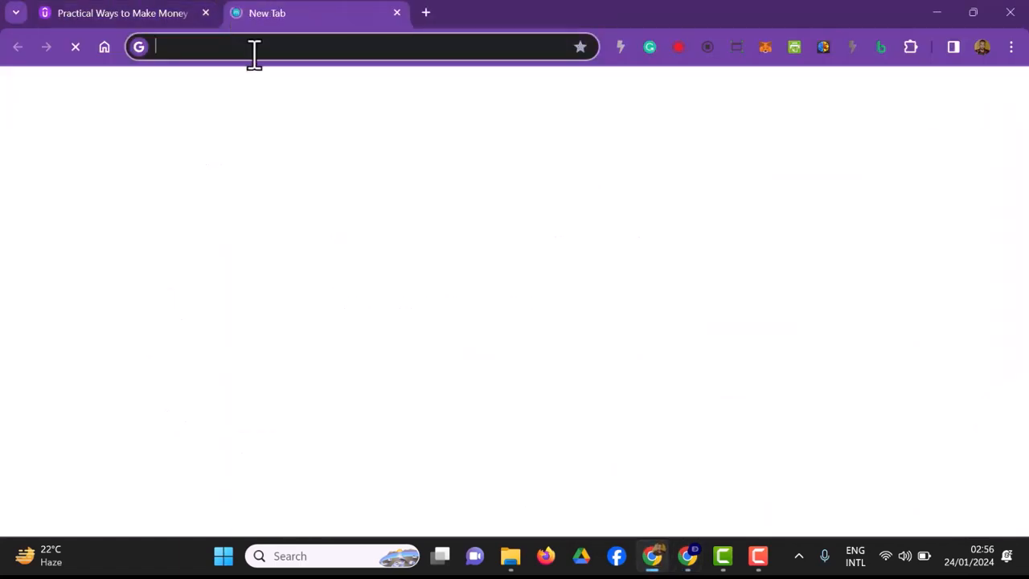
pyautogui.write('cg')
pyautogui.press('BackSpace')
pyautogui.write('h')
pyautogui.press('Return')
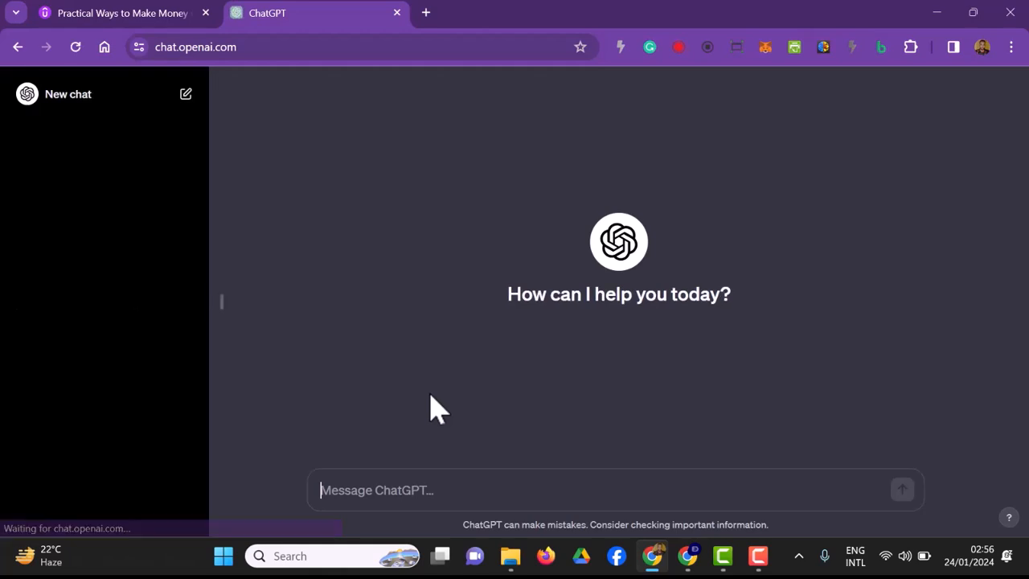
# Ask ChatGPT, as an Email Marketer, what survey questions determine which area of tech the email subscribers would be interested in.
pyautogui.click(444, 490)
pyautogui.write('As')
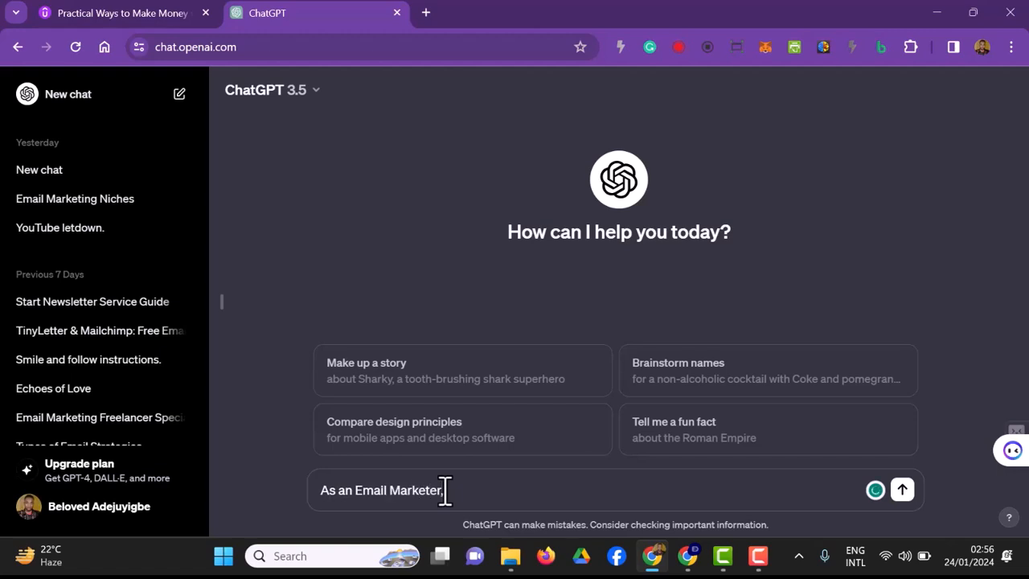
pyautogui.write('an Email Marketer, I wan')
pyautogui.write('t to create a survey to determine what area of tech my email subscribers would be interested in, what questions do I ask by')
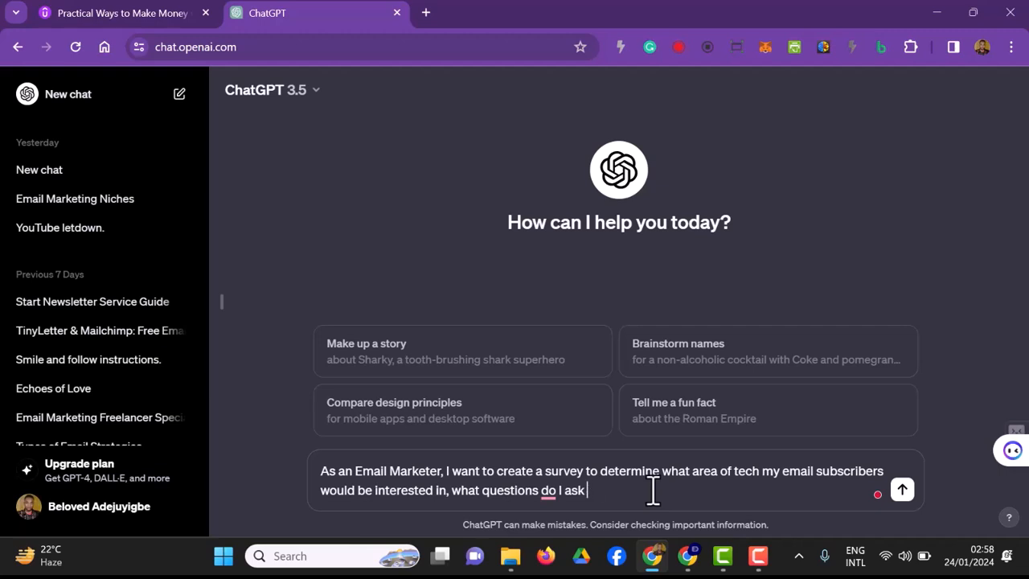
pyautogui.press('Return')
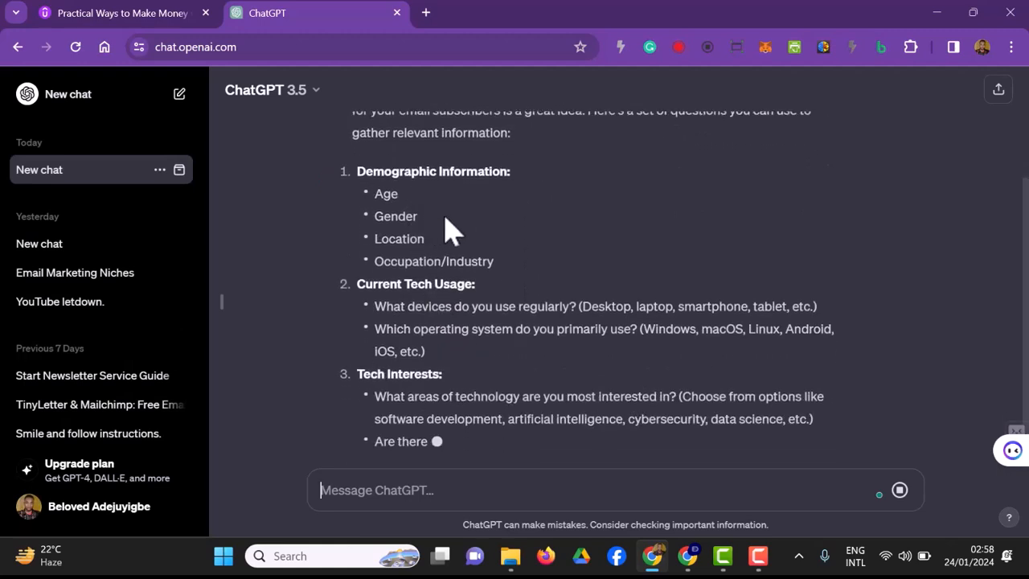
# Read through the survey questions suggested by ChatGPT, from demographic information to additional comments.
pyautogui.scroll(1, 451, 211)
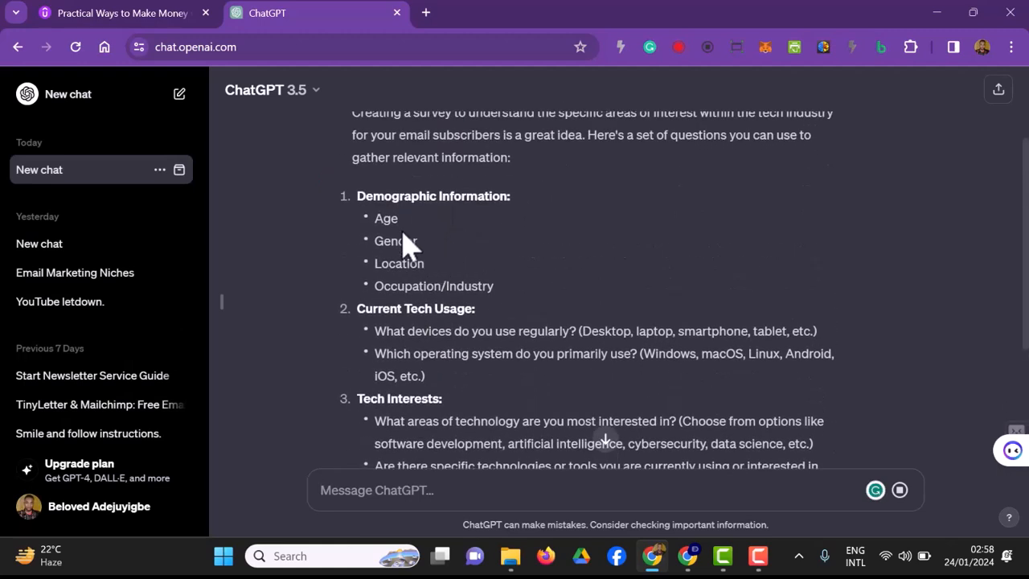
pyautogui.scroll(-1, 474, 301)
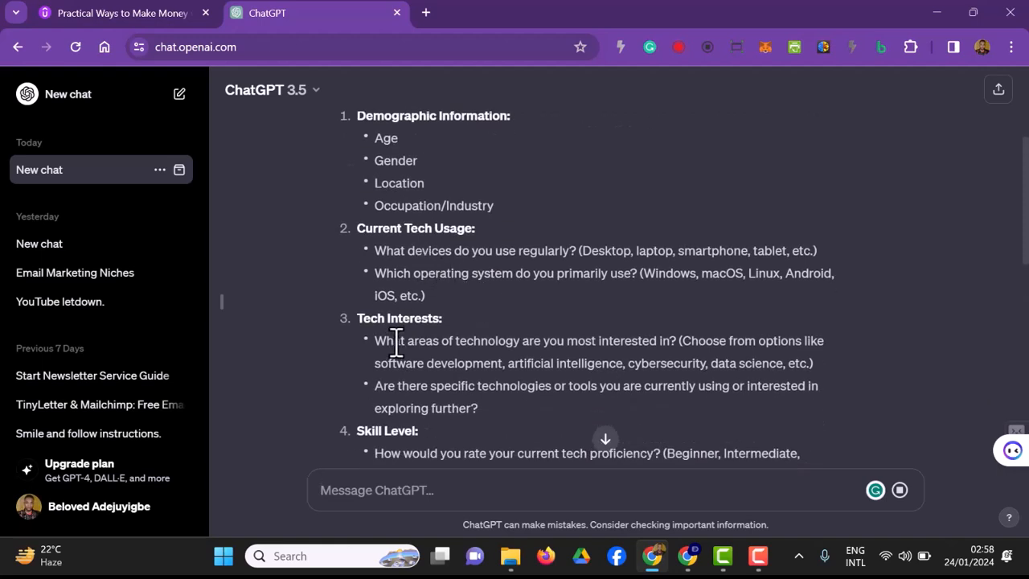
pyautogui.scroll(-1, 406, 363)
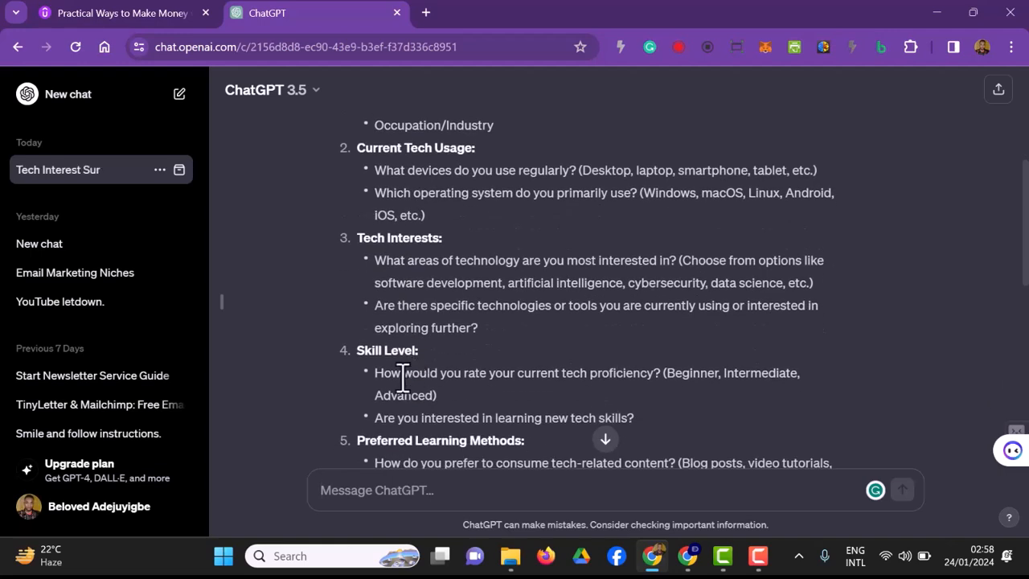
pyautogui.scroll(-1, 403, 376)
pyautogui.scroll(-1, 402, 378)
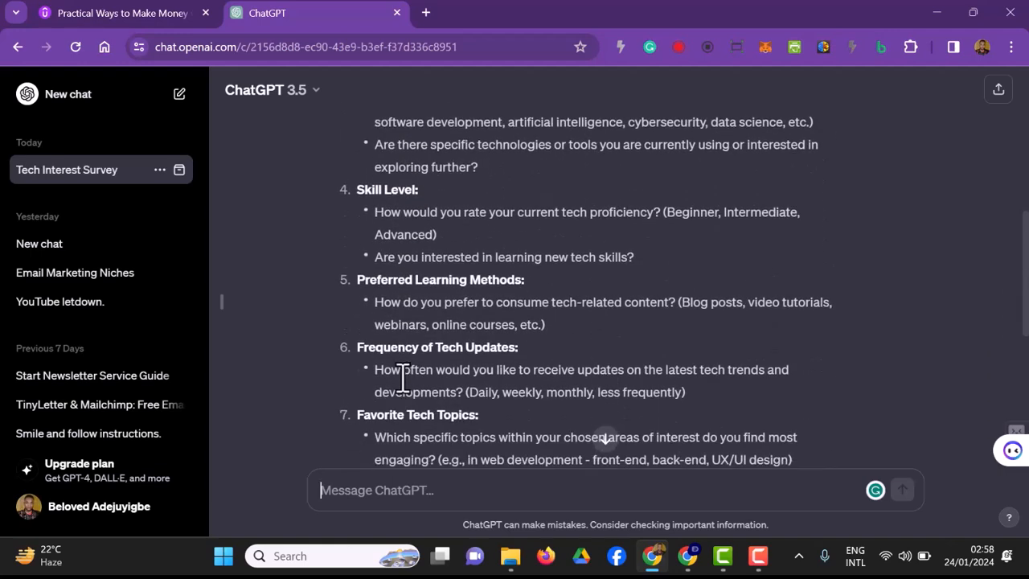
pyautogui.scroll(-3, 403, 376)
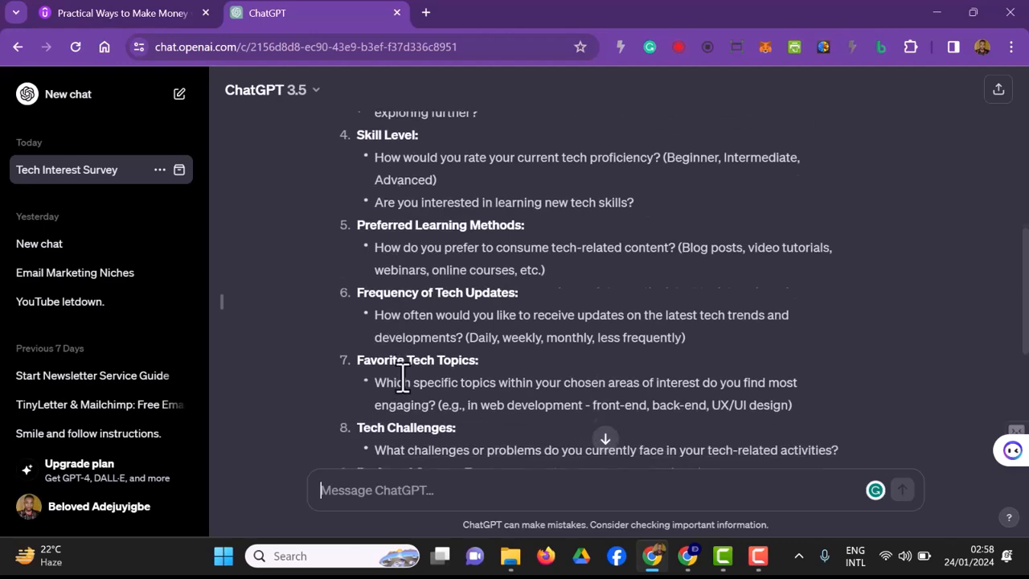
pyautogui.scroll(-2, 403, 376)
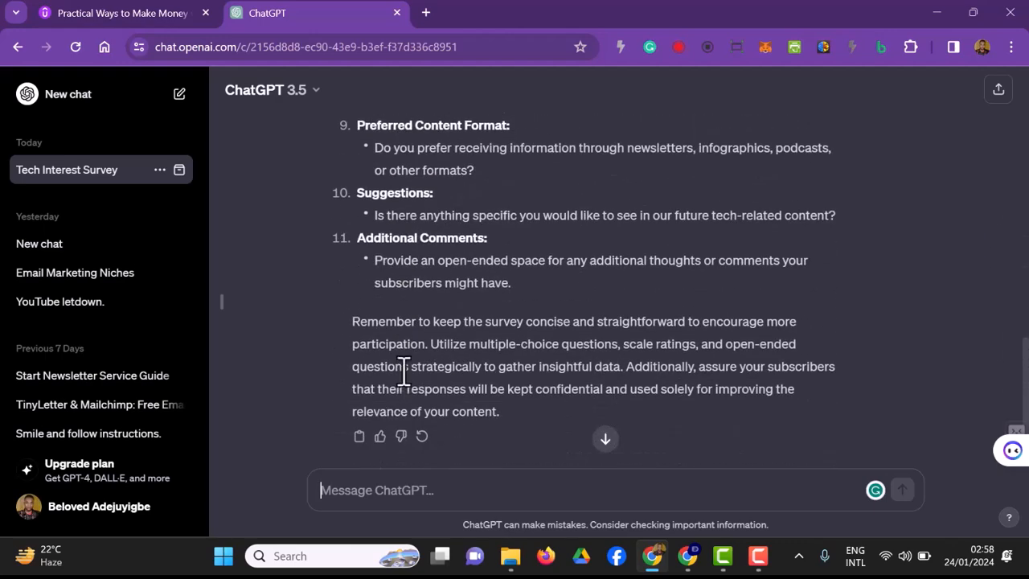
# Check the survey's empty introduction text in Mailchimp, then ask ChatGPT to "Craft an introduction to the survey for me".
pyautogui.click(688, 555)
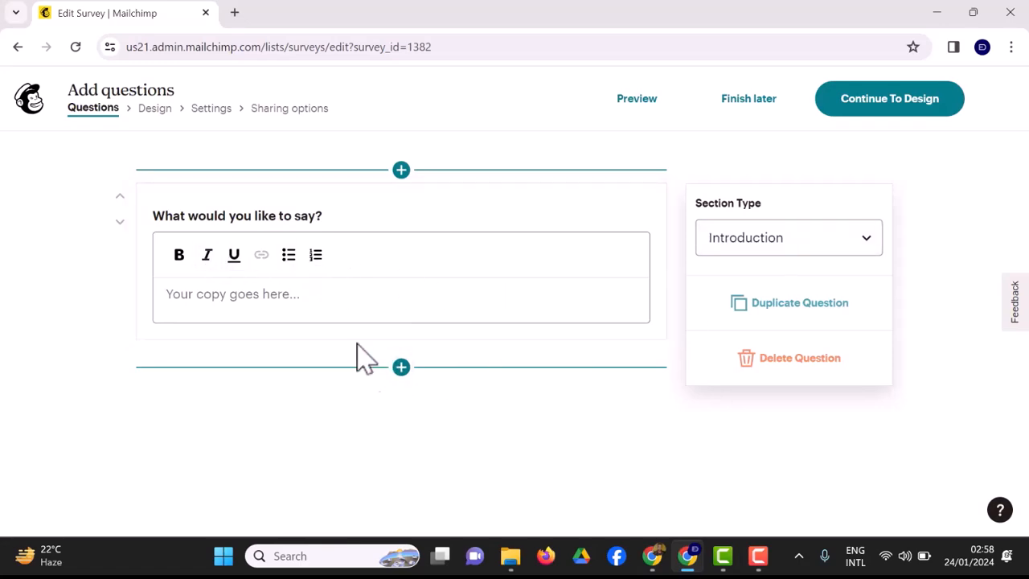
pyautogui.click(688, 561)
pyautogui.write('ction to the survey for me')
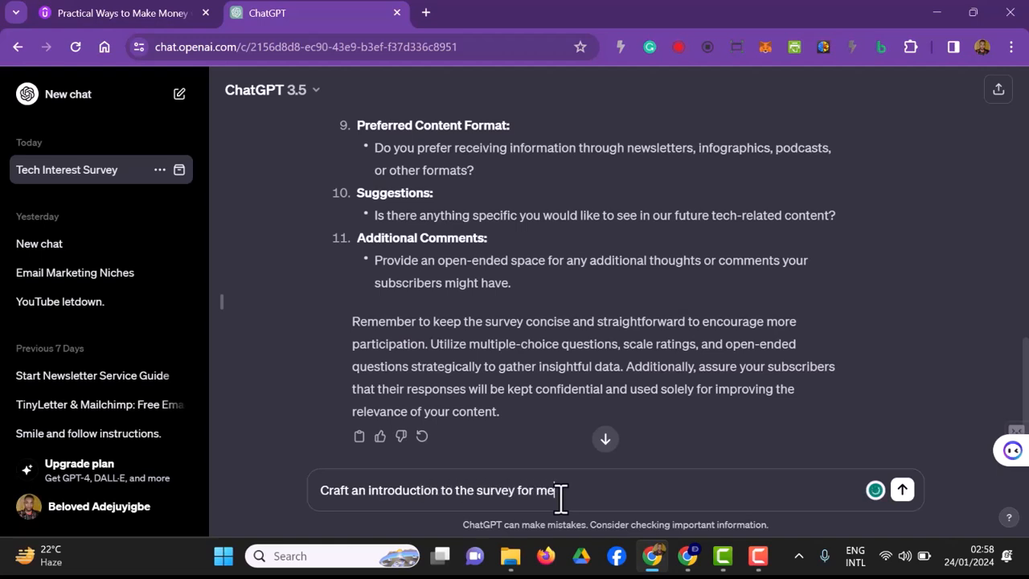
pyautogui.press('Return')
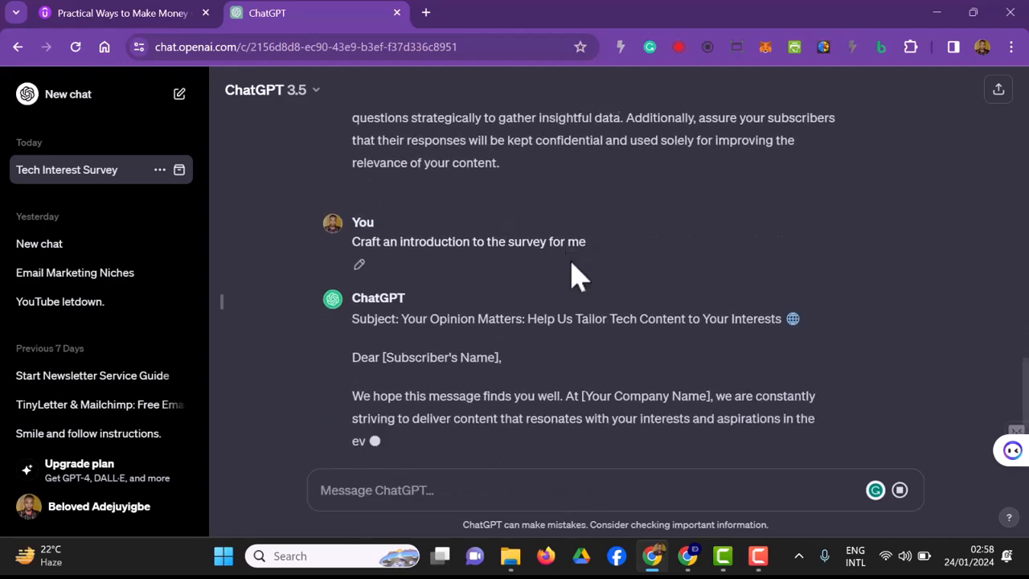
# Copy the paragraph starting "We hope this message finds you well" from ChatGPT into the Mailchimp survey's introduction text.
pyautogui.moveTo(351, 329); pyautogui.dragTo(483, 234)
pyautogui.hotkey('ctrl', 'c')
pyautogui.rightClick(487, 211)
pyautogui.click(498, 223)
pyautogui.click(689, 555)
pyautogui.click(307, 295)
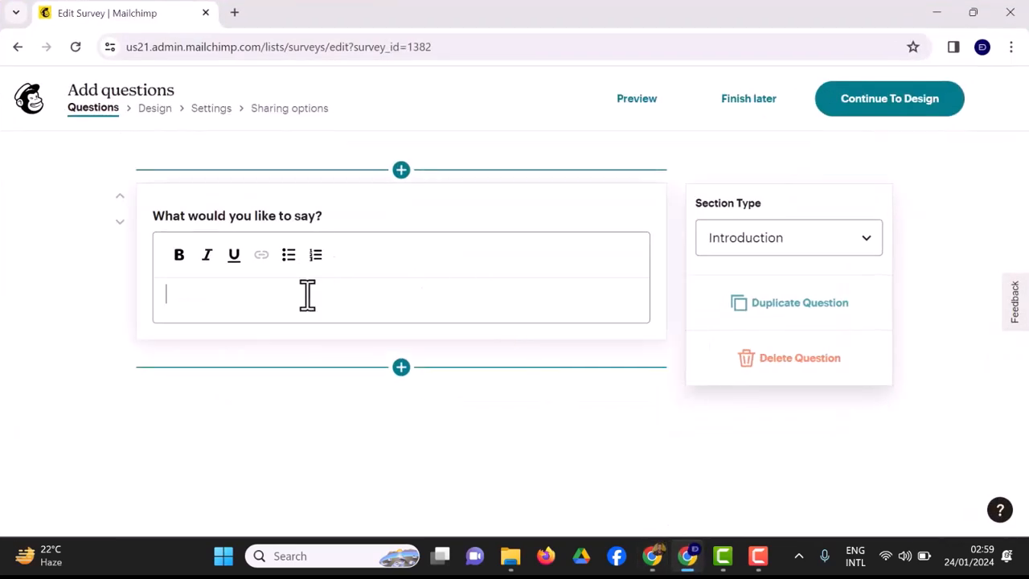
pyautogui.hotkey('ctrl', 'v')
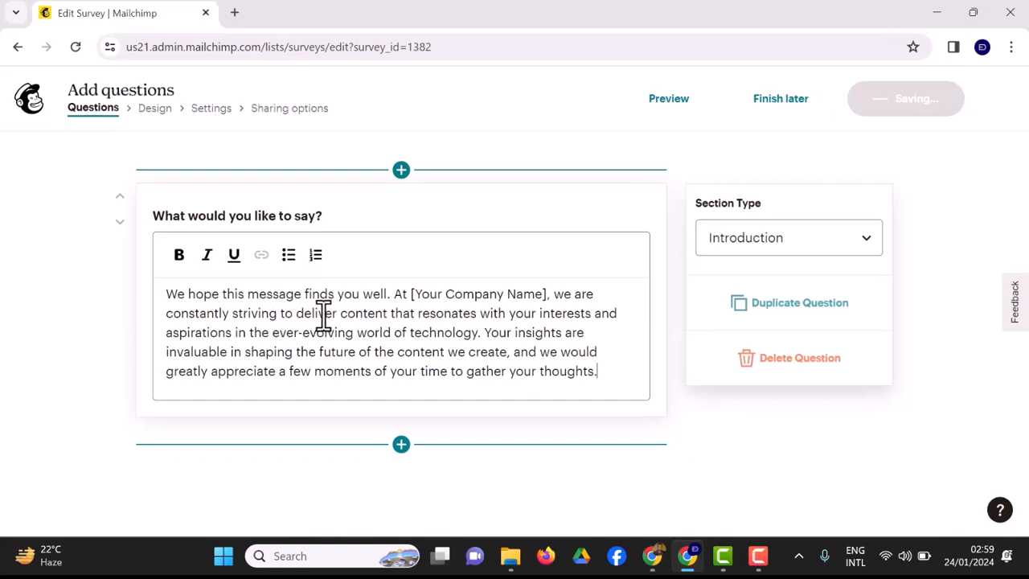
# Change the opening word "We" of the introduction text to "I".
pyautogui.click(187, 294)
pyautogui.press('BackSpace')
pyautogui.press('BackSpace')
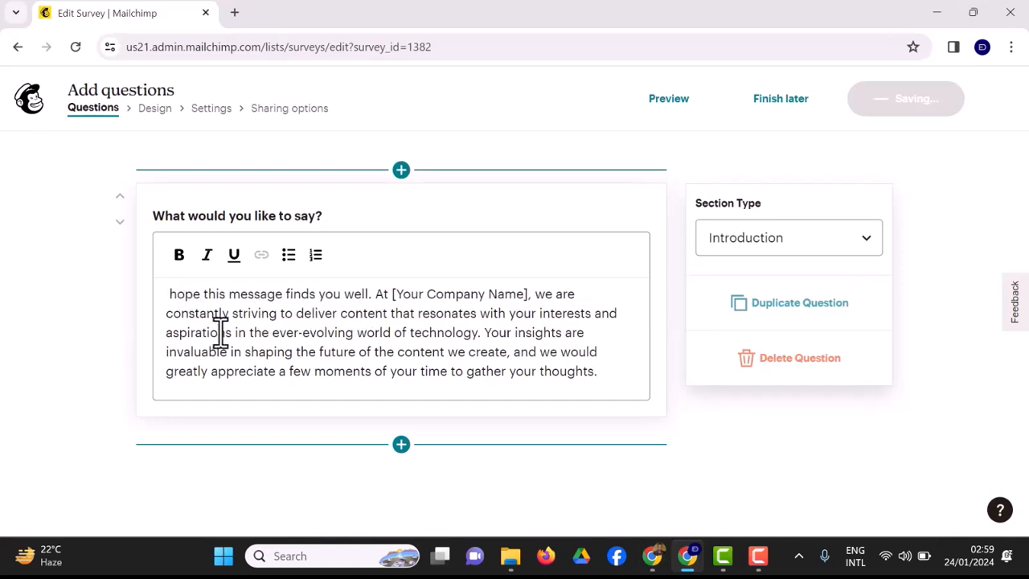
pyautogui.write('I')
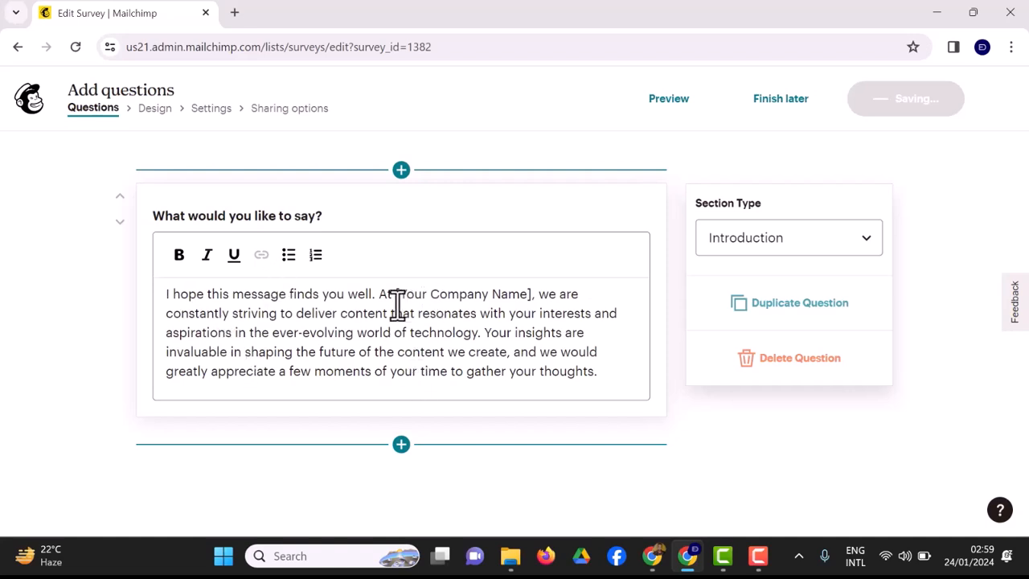
# Replace "At [Your Company Name], we are" in the introduction with "I," followed by the sender's full name and ", is".
pyautogui.moveTo(379, 297); pyautogui.dragTo(593, 297)
pyautogui.write('I')
pyautogui.write(', belove')
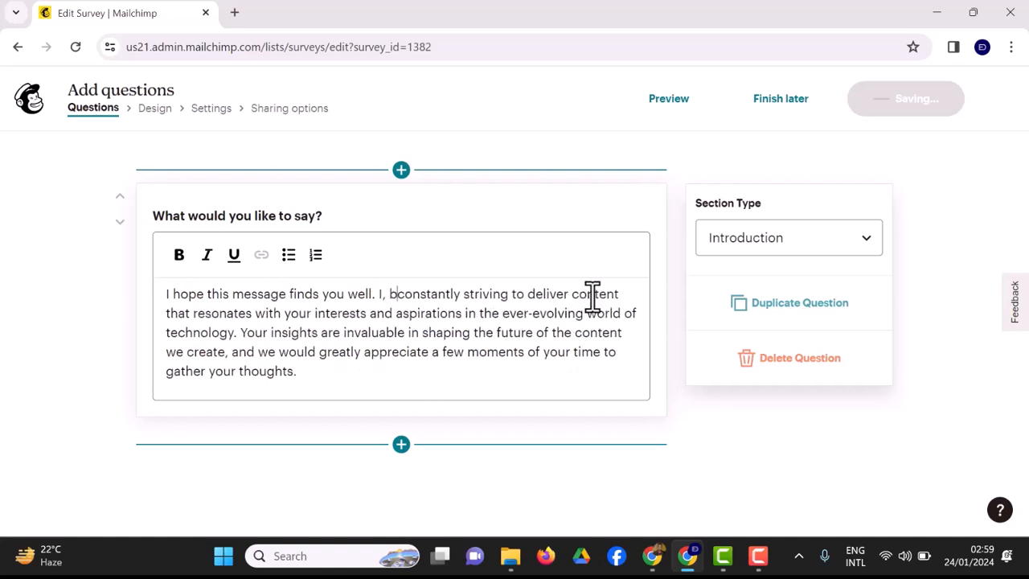
pyautogui.write('d')
pyautogui.press('BackSpace')
pyautogui.press('BackSpace')
pyautogui.press('BackSpace')
pyautogui.press('BackSpace')
pyautogui.press('BackSpace')
pyautogui.press('BackSpace')
pyautogui.press('BackSpace')
pyautogui.press('BackSpace')
pyautogui.press('BackSpace')
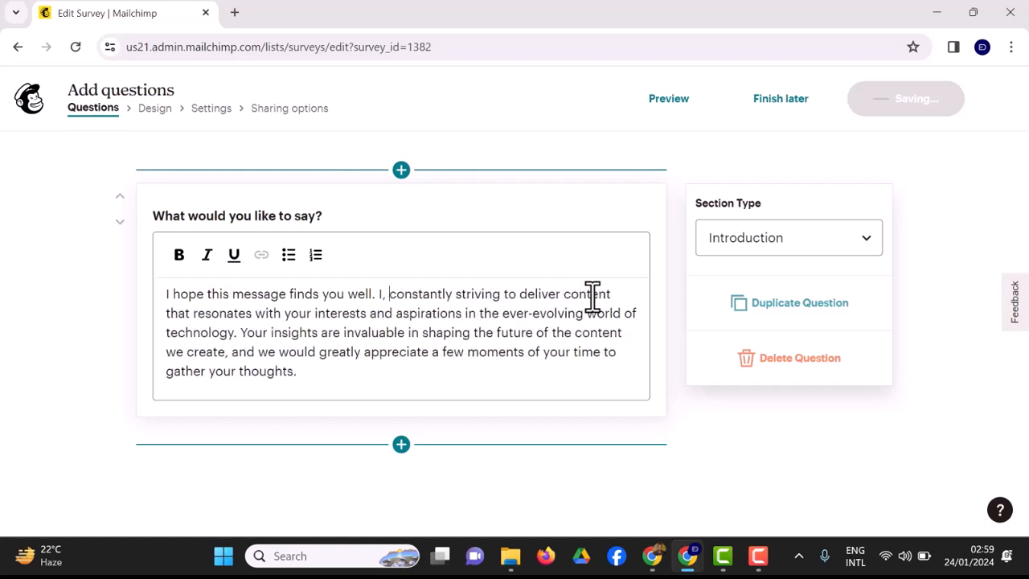
pyautogui.write('Beloved Adejuyigbe,')
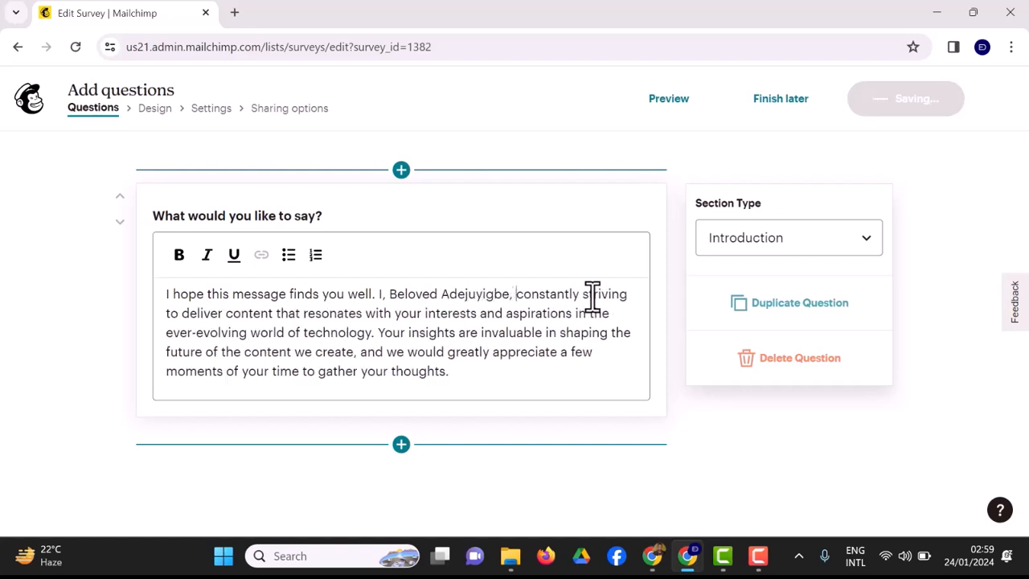
pyautogui.write(' is')
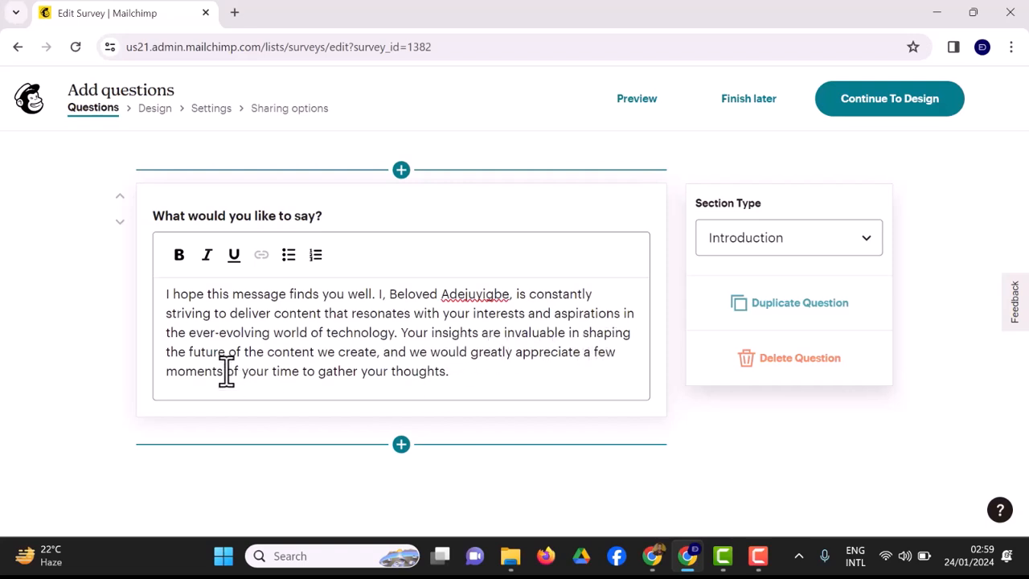
# Replace "we" with "I" in the introduction's phrases "the content we create" and "and we would greatly appreciate".
pyautogui.doubleClick(335, 354)
pyautogui.write('I')
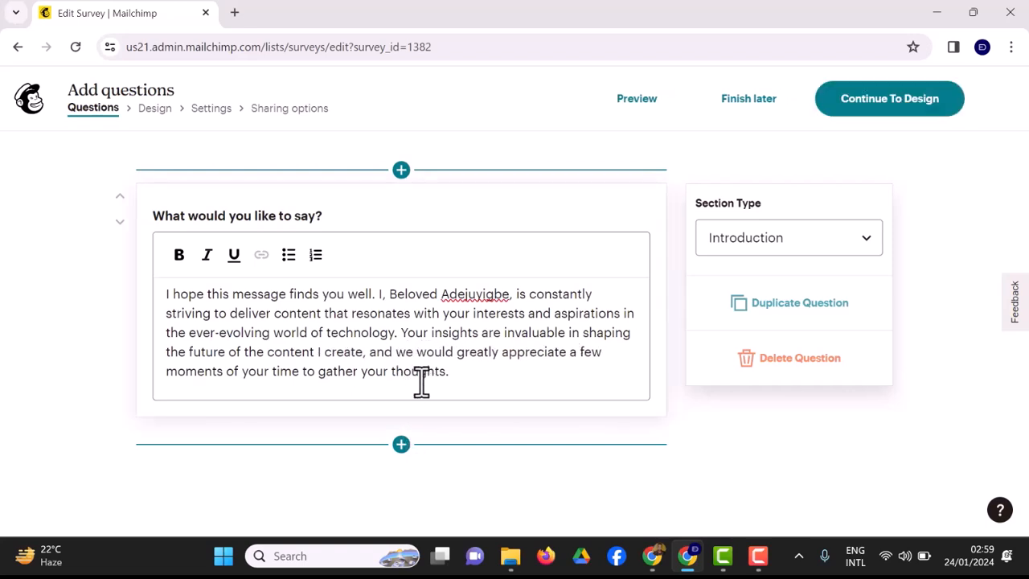
pyautogui.press('BackSpace')
pyautogui.press('BackSpace')
pyautogui.write('I')
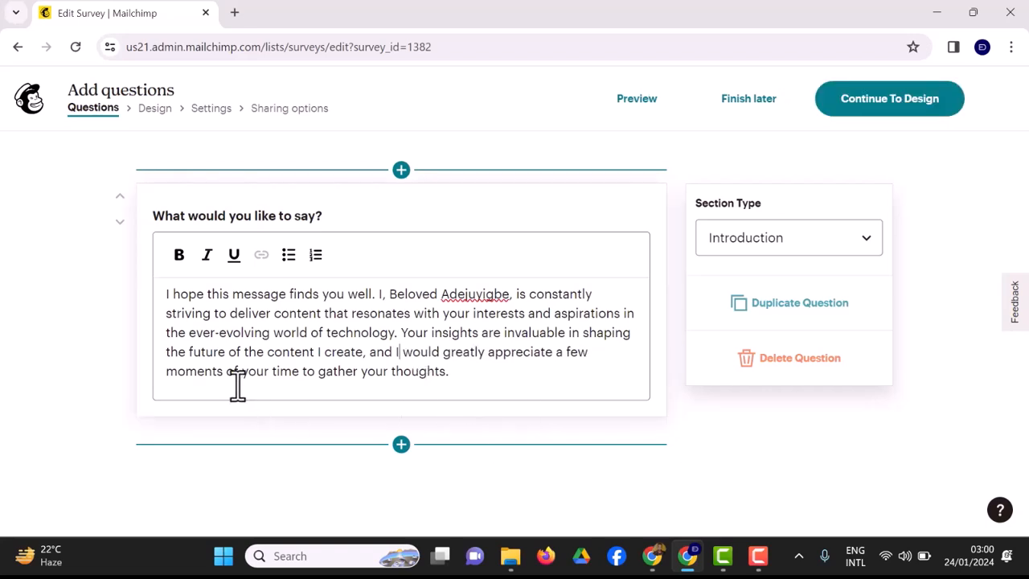
# Review the available survey section types, then look through ChatGPT's drafted survey questions from the beginning of the list.
pyautogui.click(470, 376)
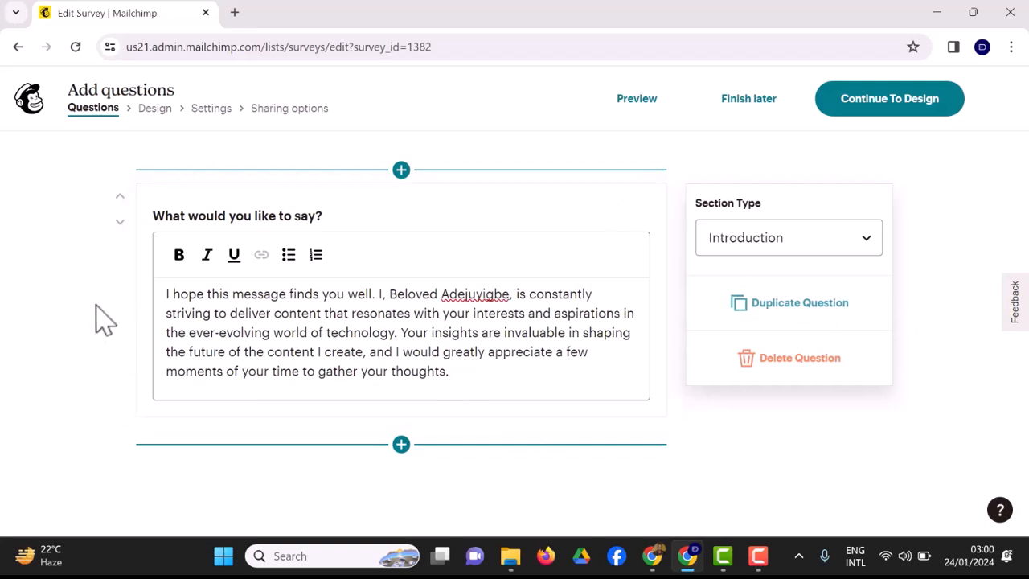
pyautogui.click(403, 447)
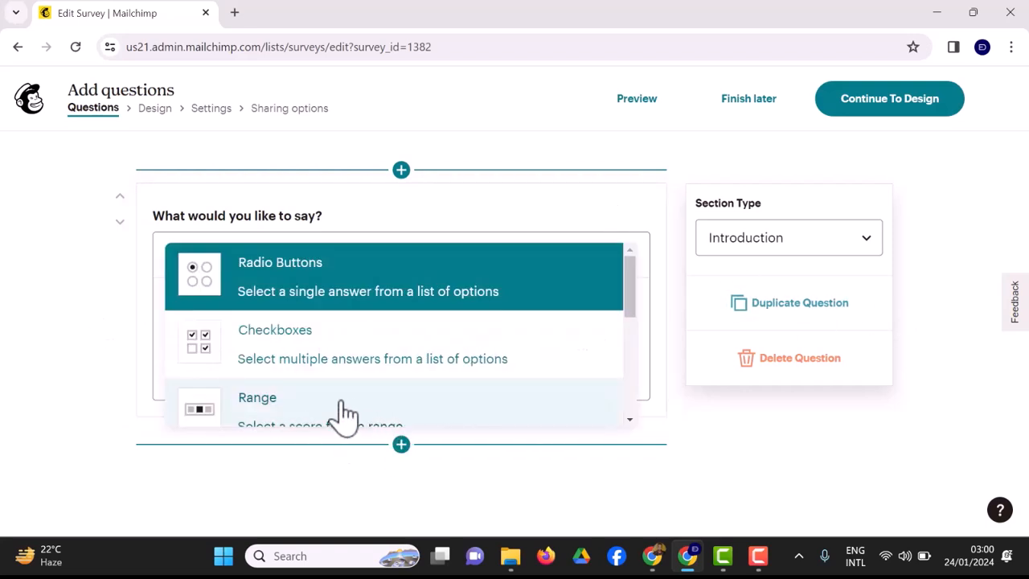
pyautogui.scroll(-1, 273, 374)
pyautogui.scroll(-2, 322, 394)
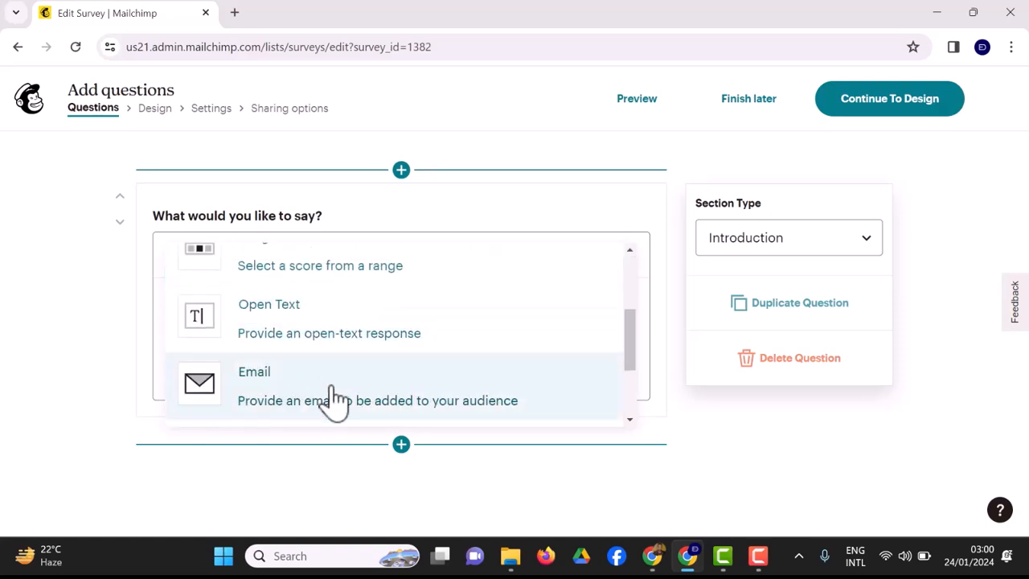
pyautogui.scroll(3, 332, 397)
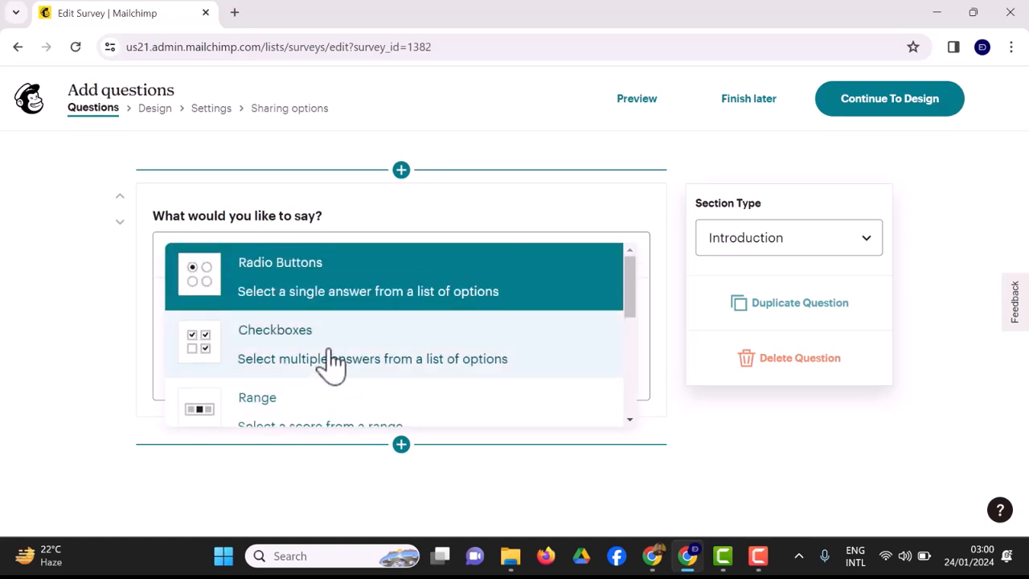
pyautogui.click(658, 557)
pyautogui.scroll(10, 545, 391)
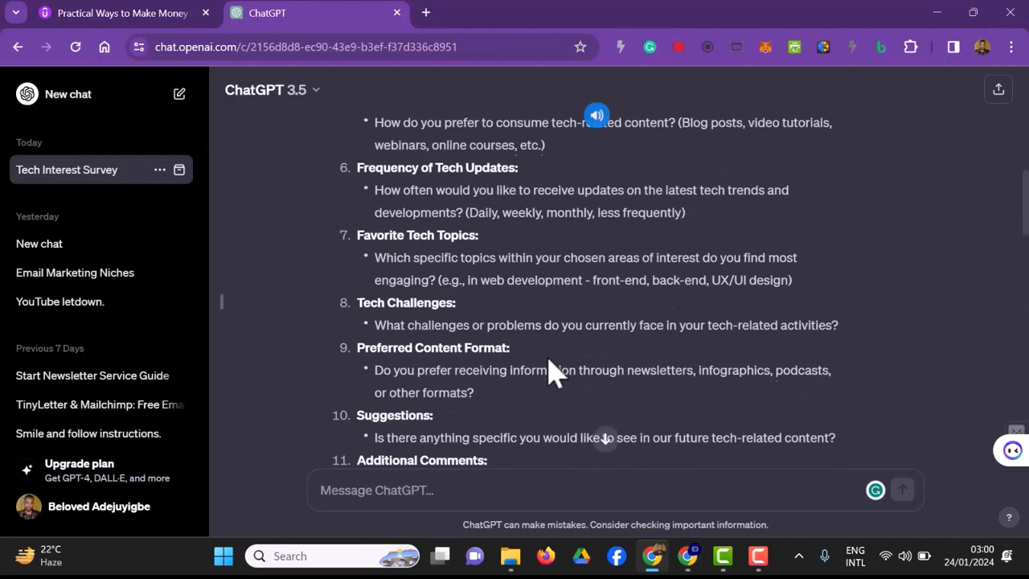
pyautogui.scroll(2, 542, 327)
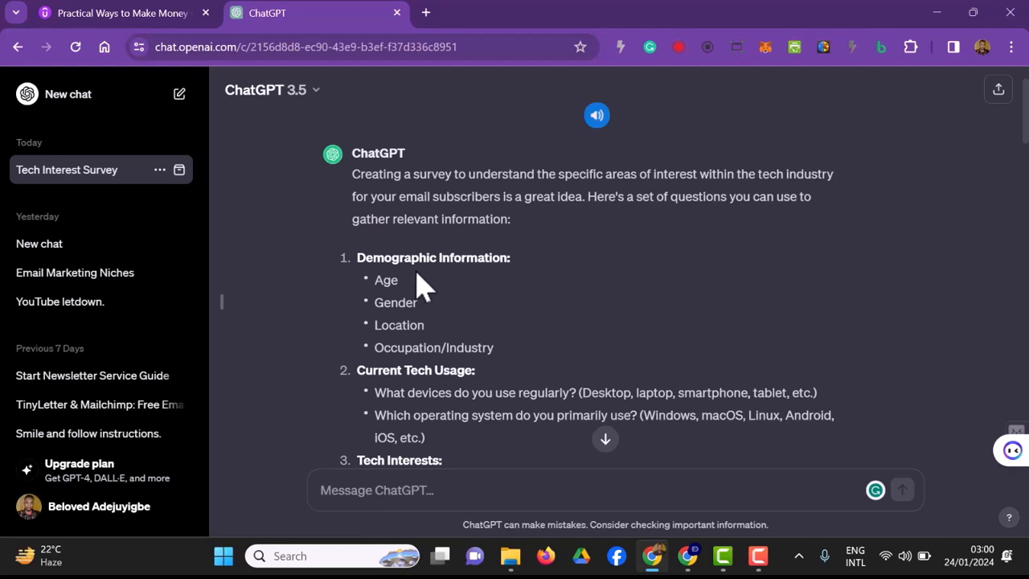
# Back in the Mailchimp survey, add a Checkboxes question below the introduction with the text "What's your current occupation".
pyautogui.click(688, 555)
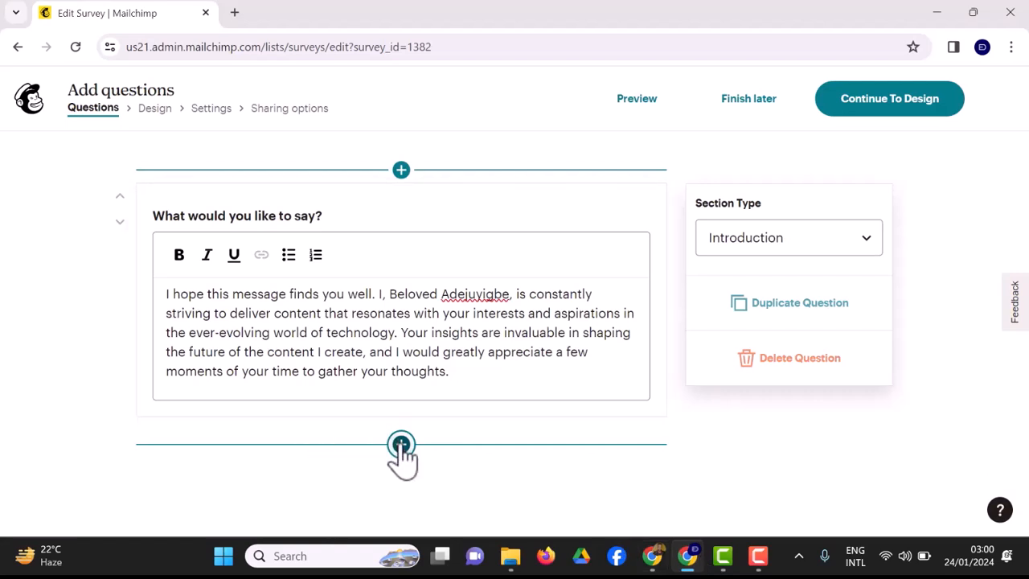
pyautogui.click(401, 443)
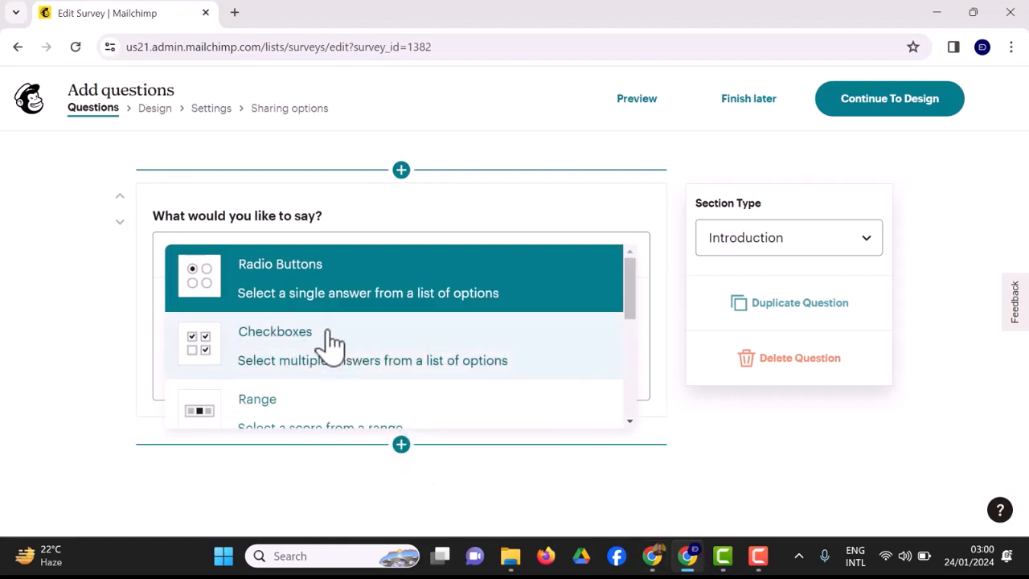
pyautogui.scroll(-3, 338, 367)
pyautogui.scroll(-1, 343, 392)
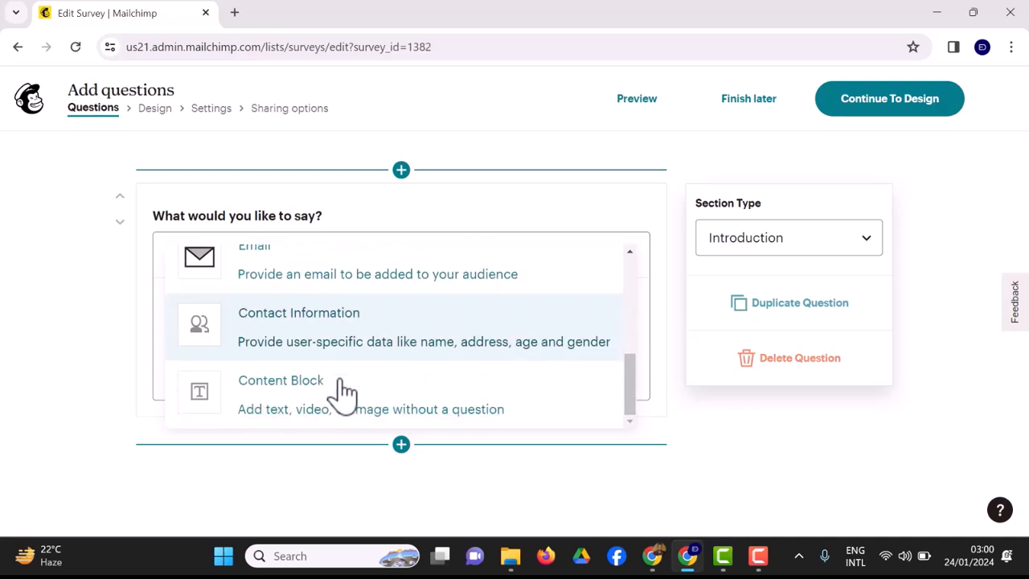
pyautogui.scroll(3, 346, 402)
pyautogui.scroll(-2, 344, 406)
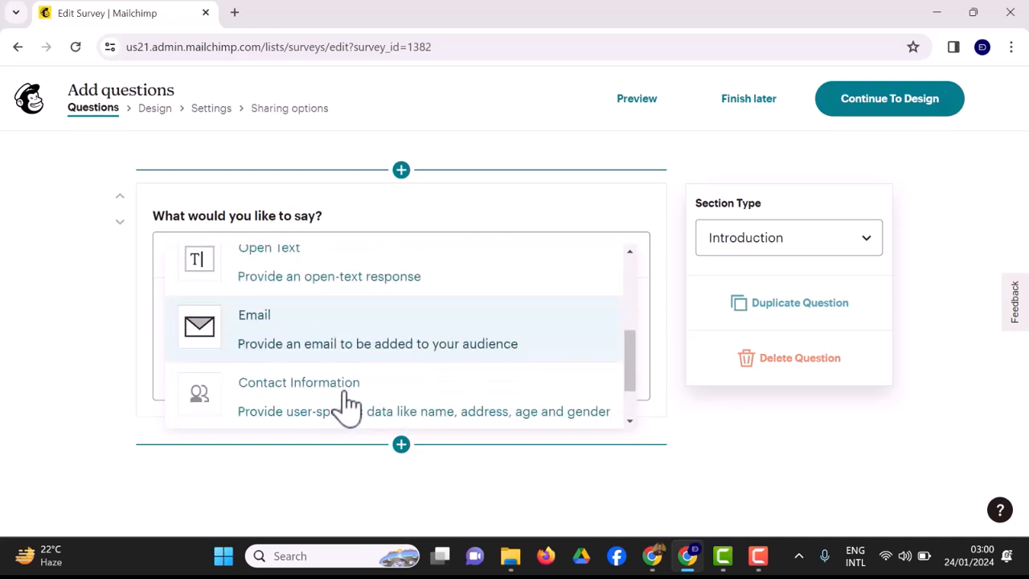
pyautogui.scroll(4, 346, 403)
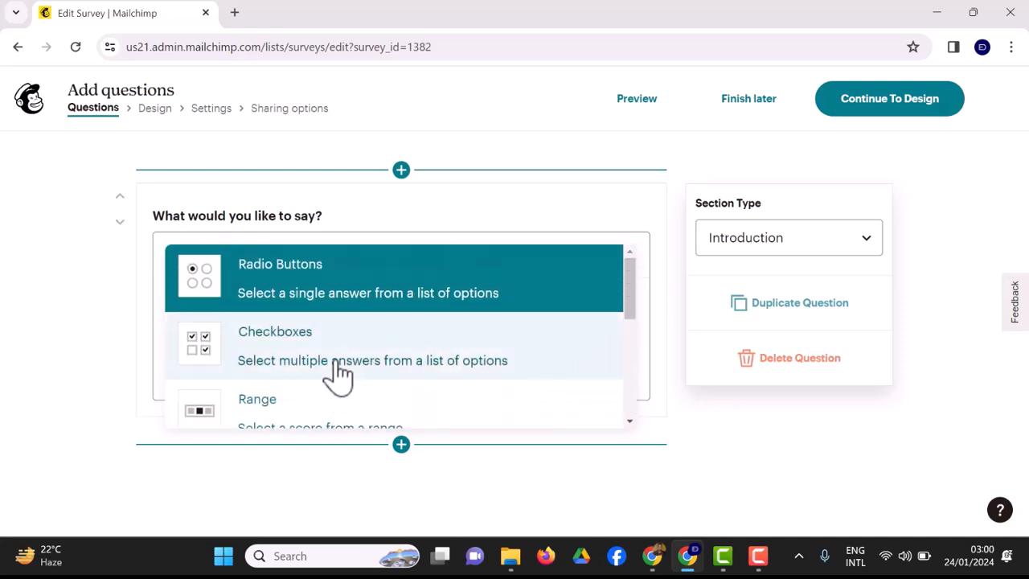
pyautogui.click(332, 372)
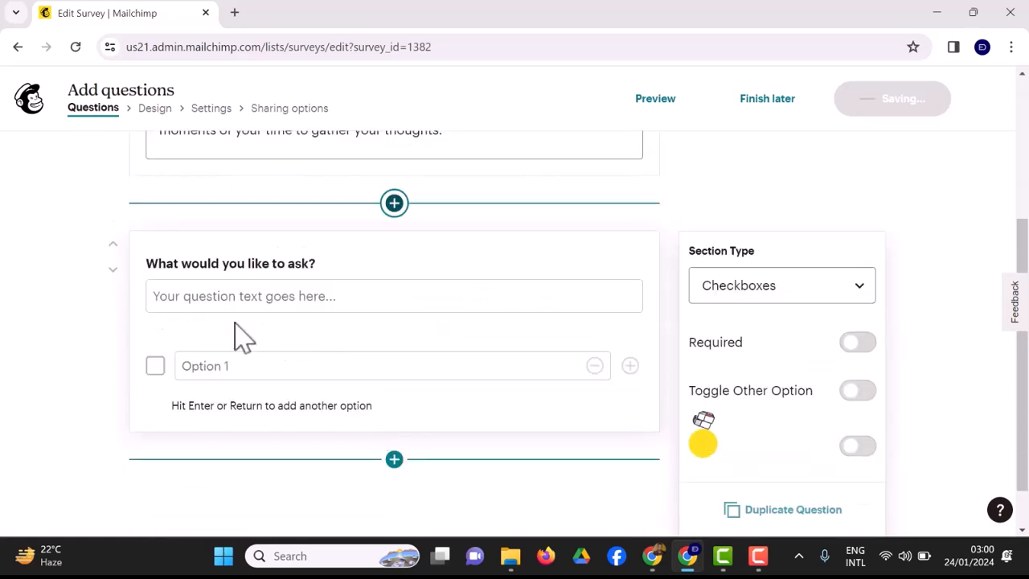
pyautogui.click(322, 299)
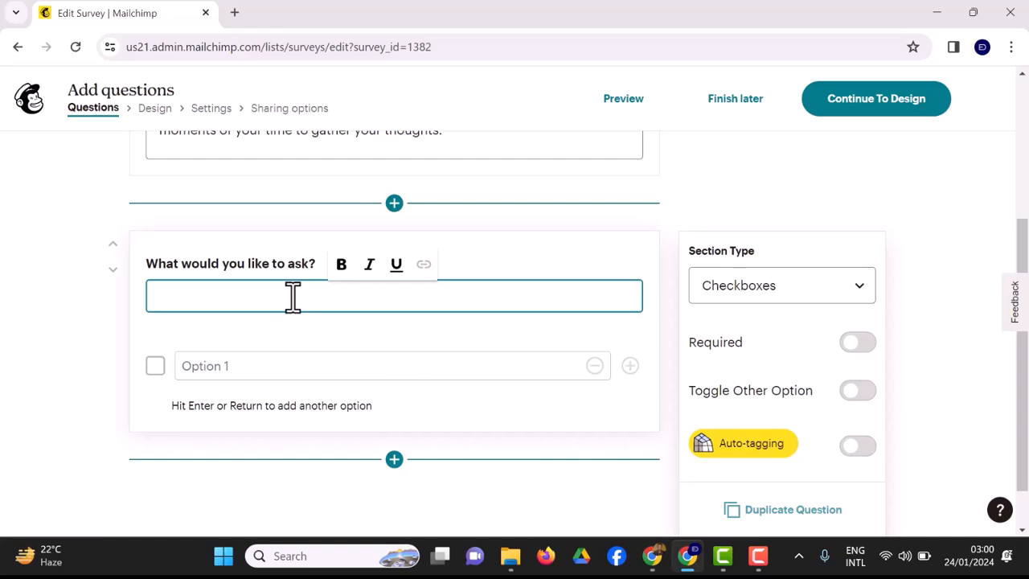
pyautogui.write("What's your current occupation")
# Give the occupation question four answer options: "Students", "Working Class", "Self Employed" and "Other".
pyautogui.click(239, 368)
pyautogui.write('Students')
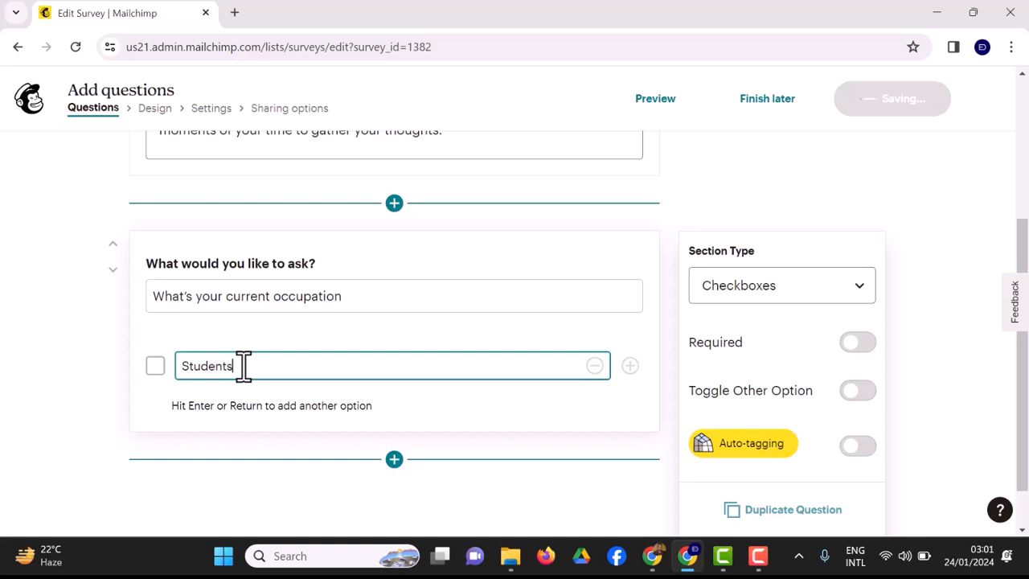
pyautogui.click(629, 366)
pyautogui.write('Working Cla')
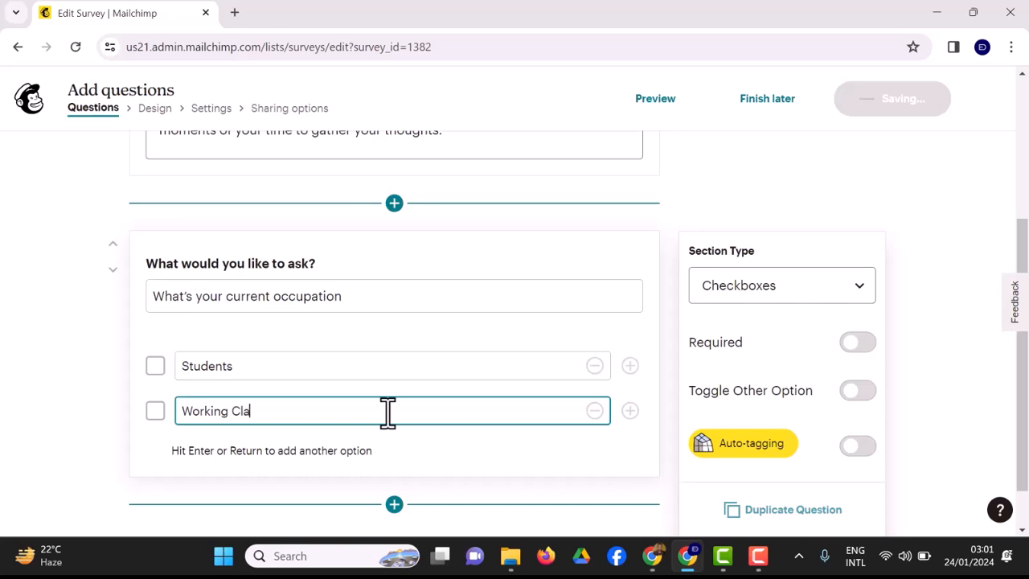
pyautogui.write('ss')
pyautogui.press('Return')
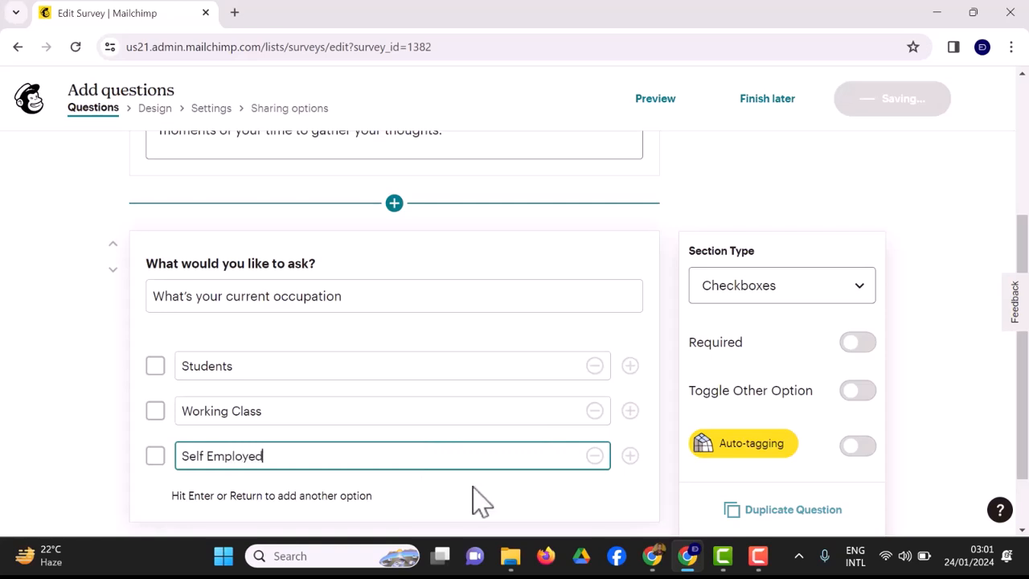
pyautogui.click(631, 457)
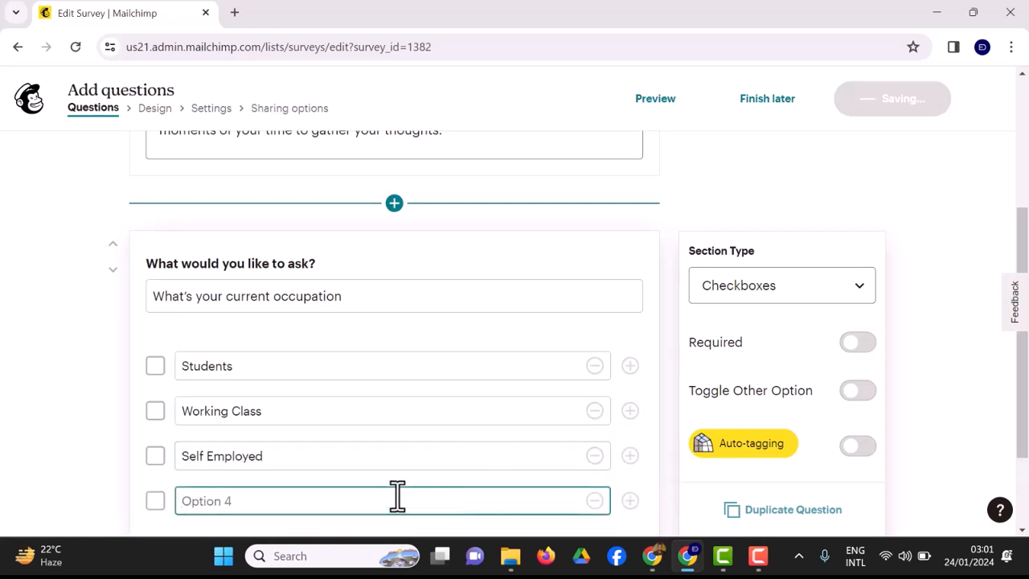
pyautogui.write('Other')
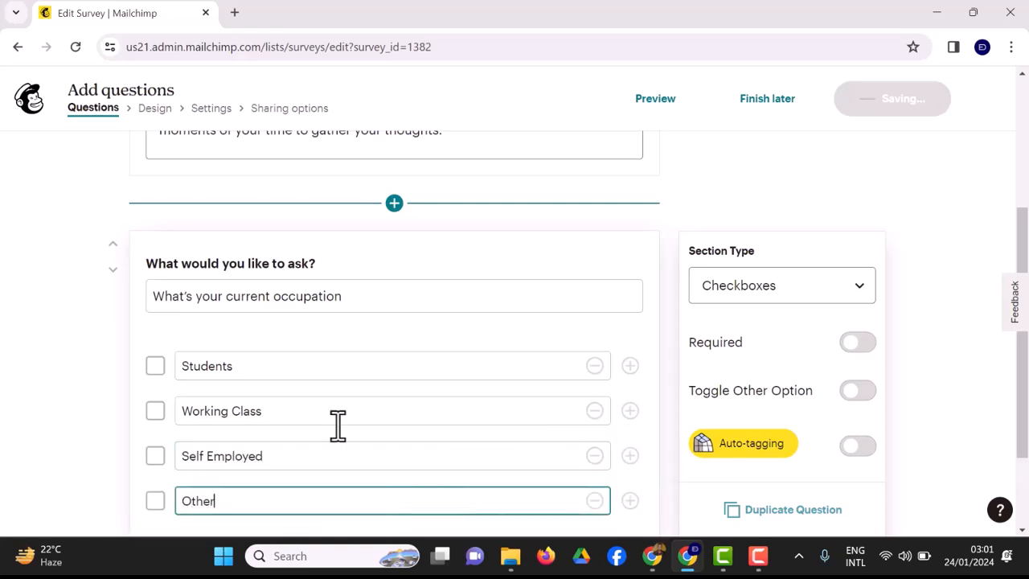
pyautogui.click(69, 395)
# Copy the question "What devices do you use regularly?" from the Current Tech Usage section of ChatGPT's list.
pyautogui.scroll(-2, 482, 466)
pyautogui.click(394, 472)
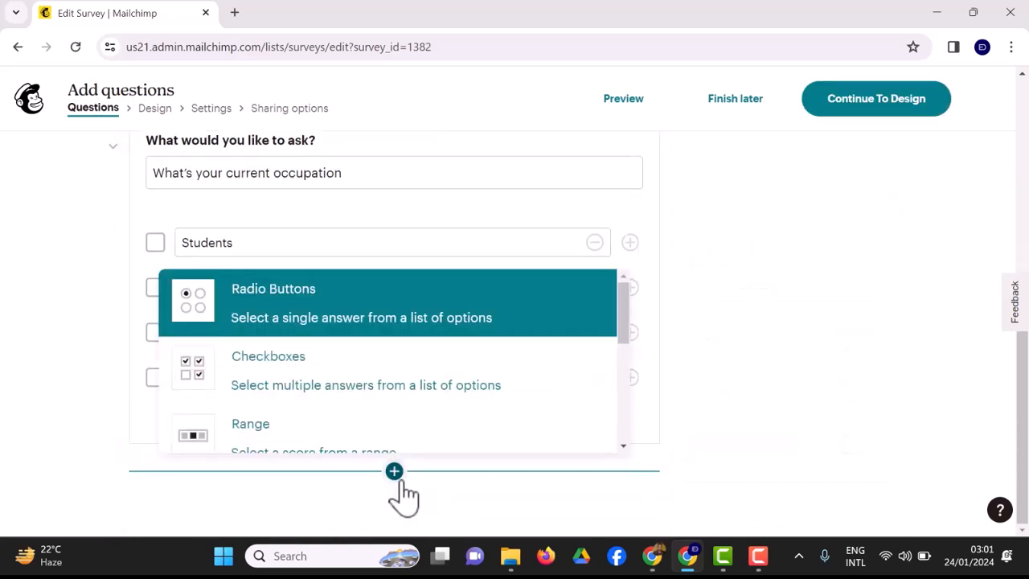
pyautogui.scroll(-1, 368, 366)
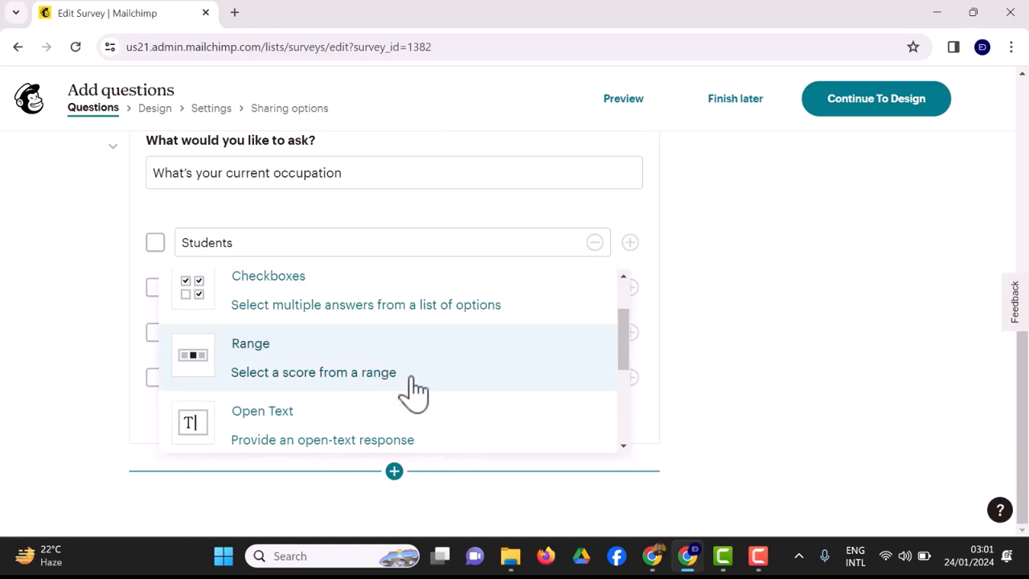
pyautogui.scroll(-1, 391, 390)
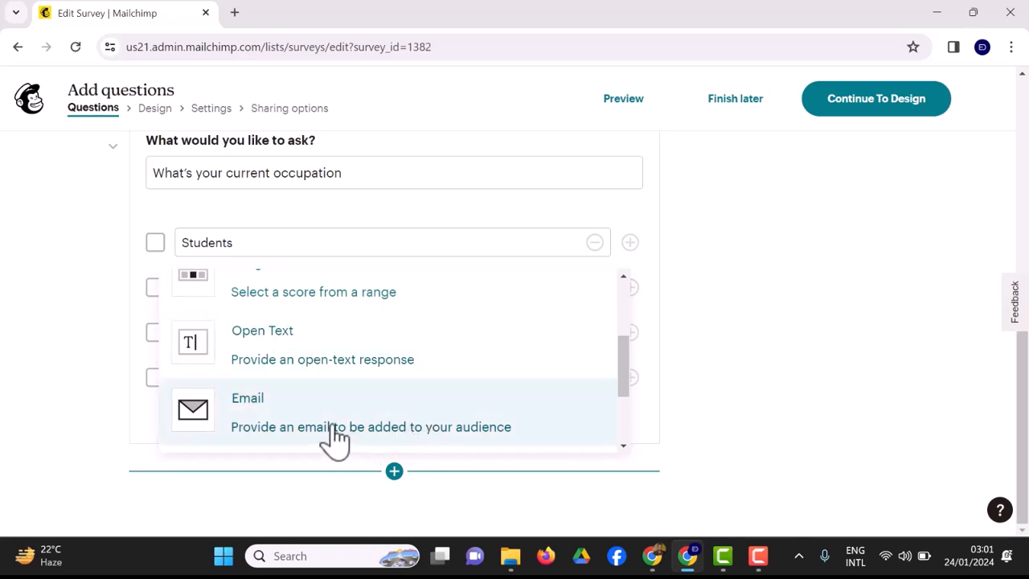
pyautogui.click(664, 558)
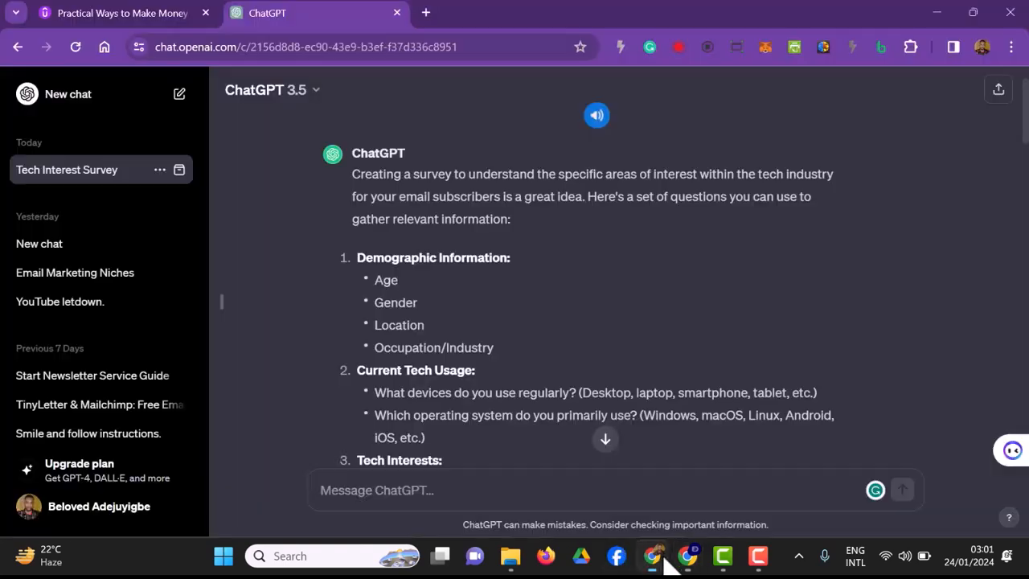
pyautogui.scroll(-1, 443, 346)
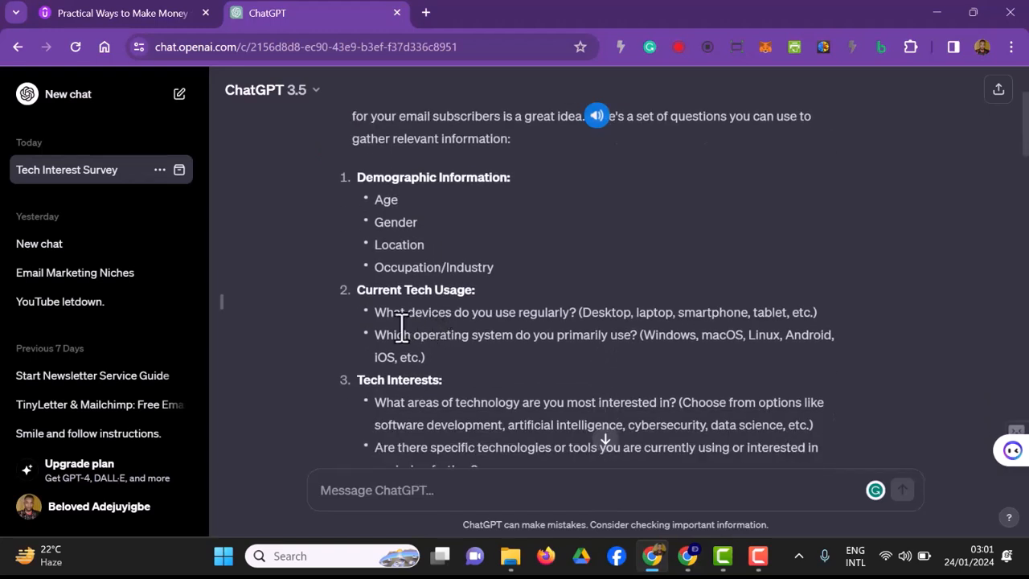
pyautogui.moveTo(378, 312); pyautogui.dragTo(575, 315)
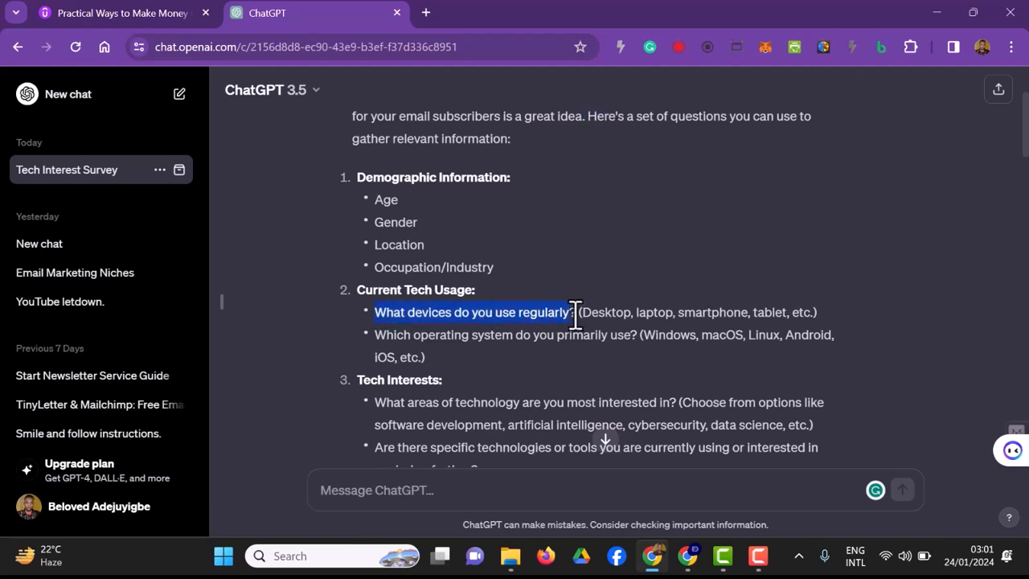
pyautogui.rightClick(533, 312)
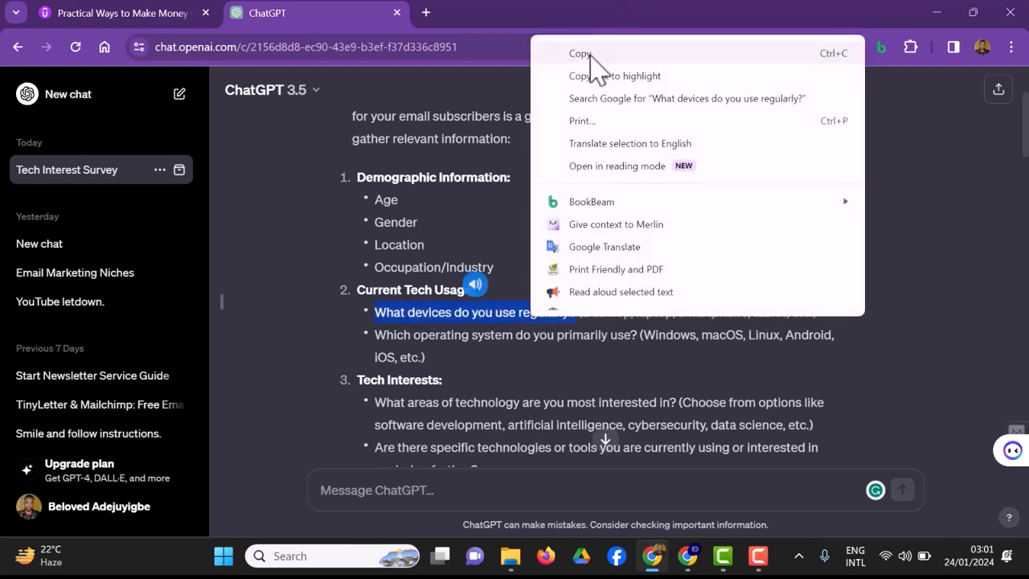
pyautogui.click(581, 51)
# In the Mailchimp survey, add a Checkboxes question below the occupation question with the copied text "What devices do you use regularly?".
pyautogui.click(687, 556)
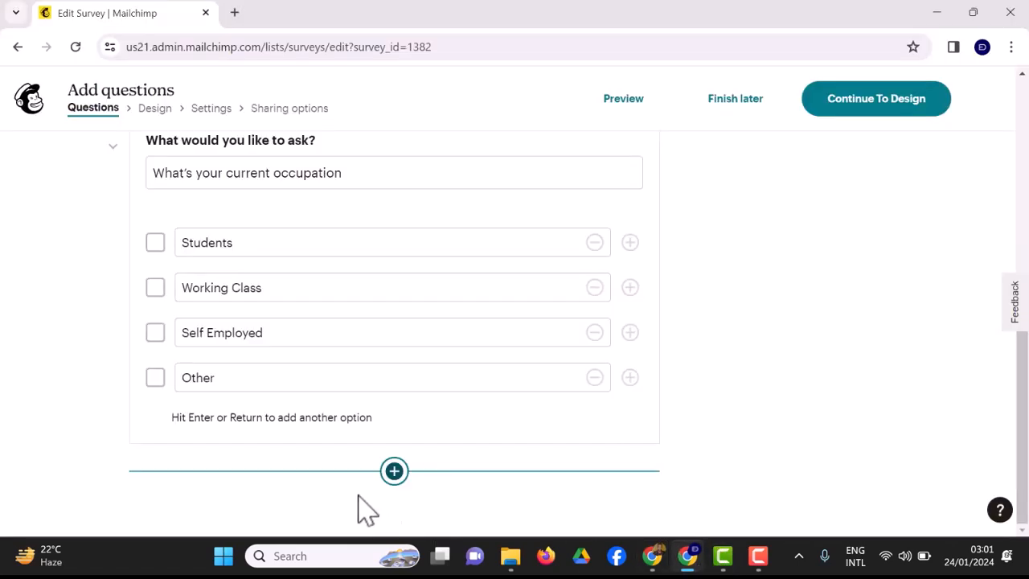
pyautogui.click(652, 555)
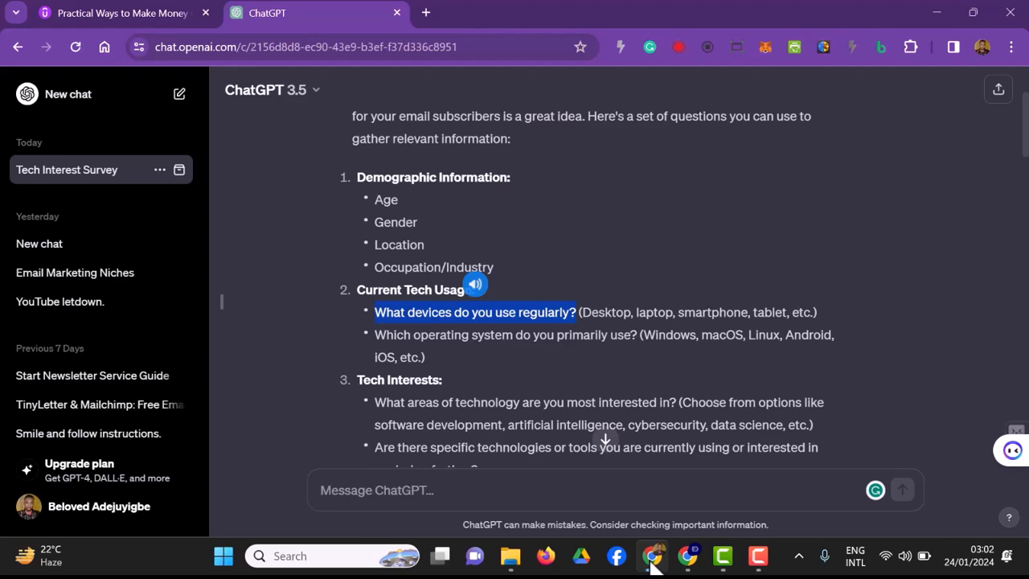
pyautogui.click(652, 563)
pyautogui.click(394, 471)
pyautogui.click(394, 472)
pyautogui.click(393, 473)
pyautogui.click(394, 473)
pyautogui.click(394, 471)
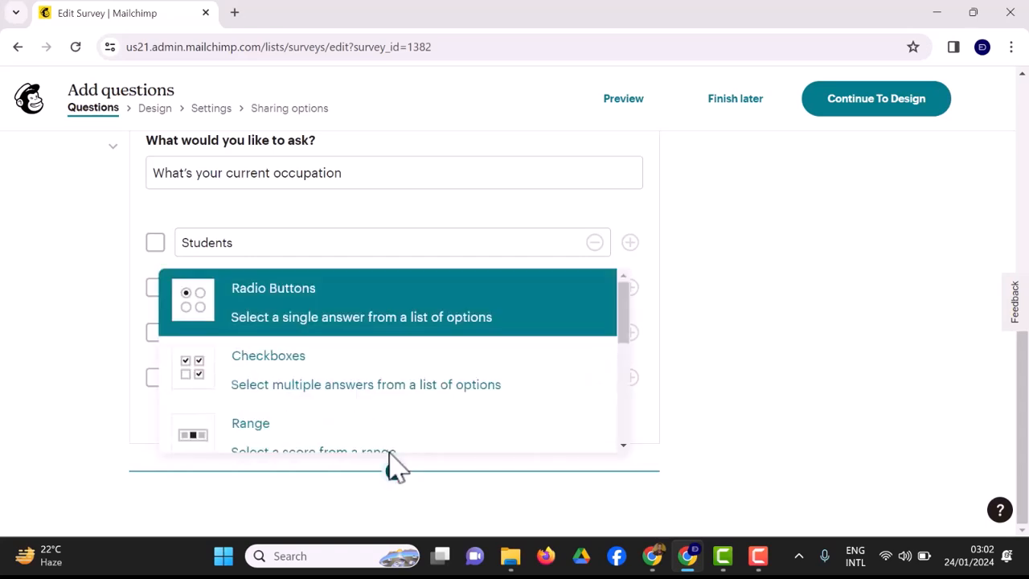
pyautogui.click(351, 390)
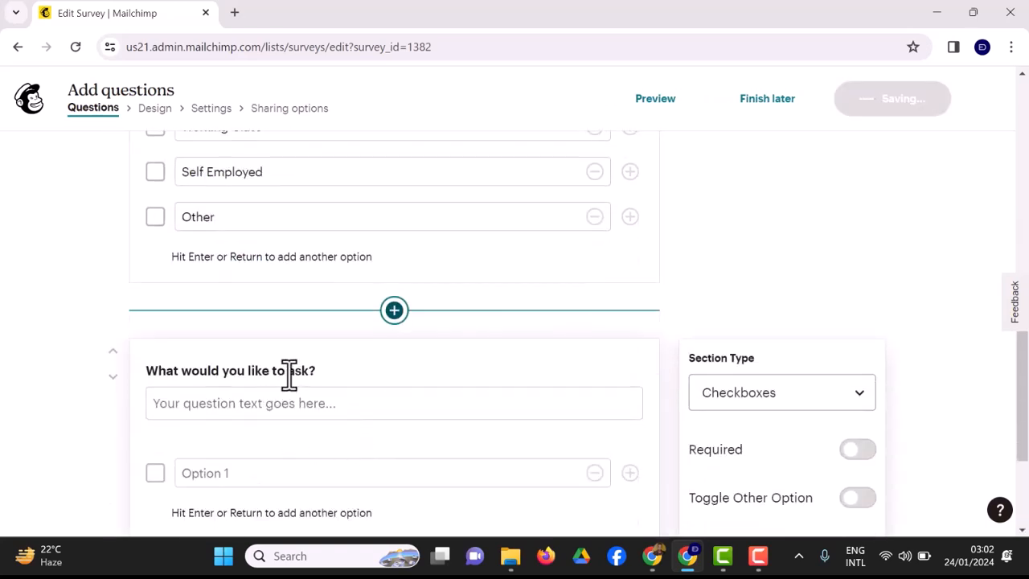
pyautogui.click(313, 399)
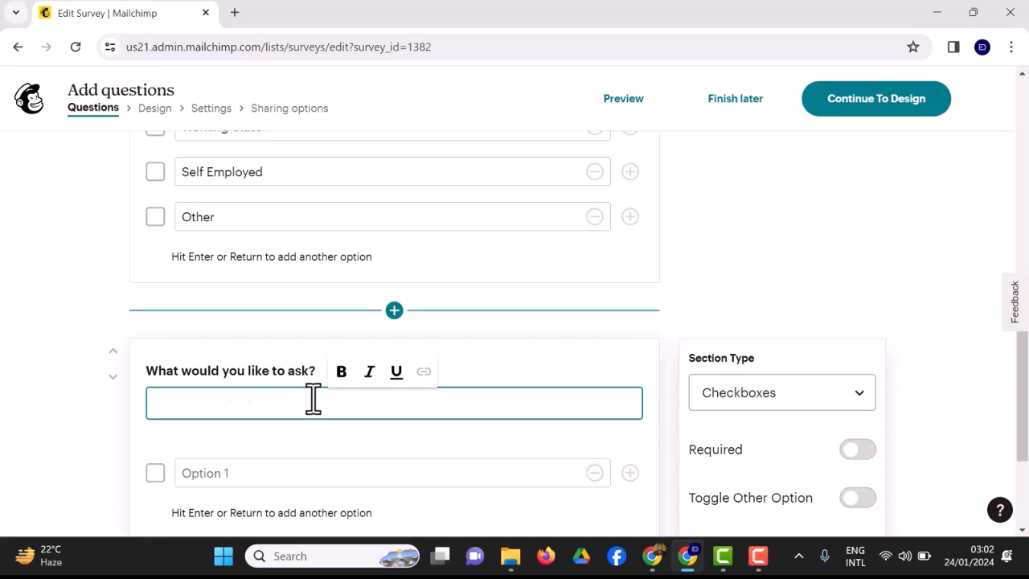
pyautogui.hotkey('ctrl', 'v')
# Fill the first answer option of the devices question with "Desktop", copied from ChatGPT's list of device examples.
pyautogui.click(341, 476)
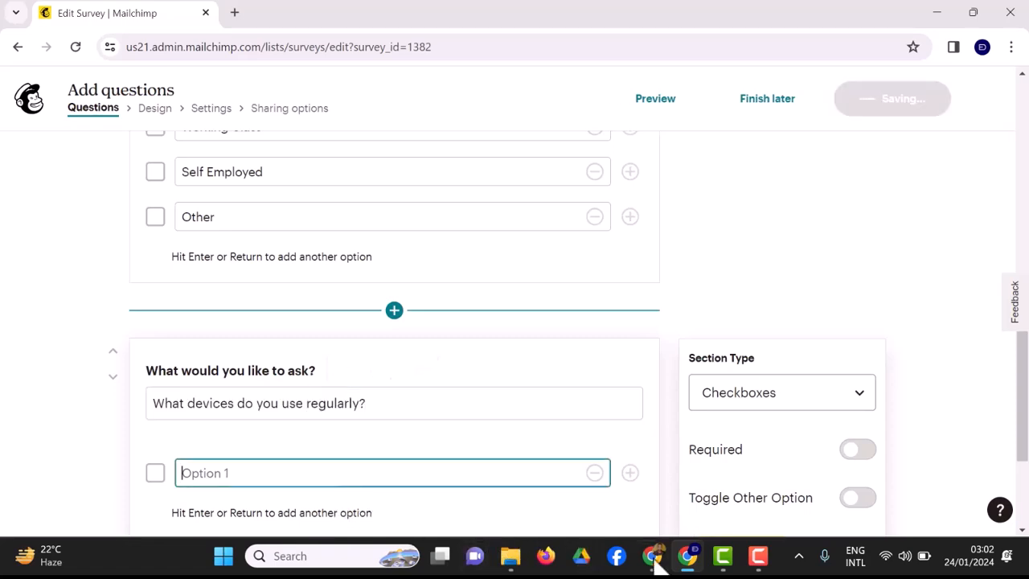
pyautogui.click(567, 513)
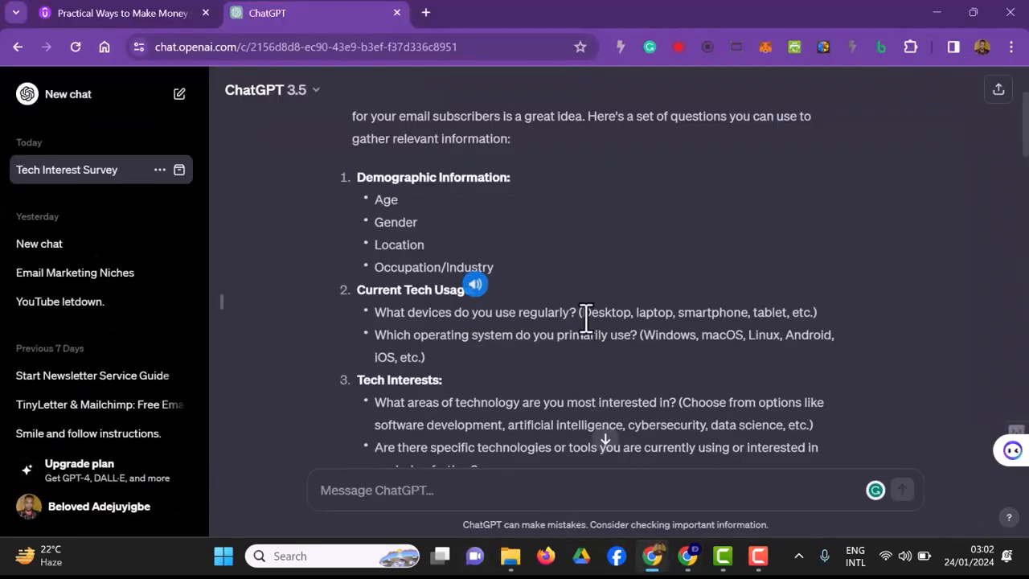
pyautogui.moveTo(583, 313); pyautogui.dragTo(626, 313)
pyautogui.rightClick(624, 316)
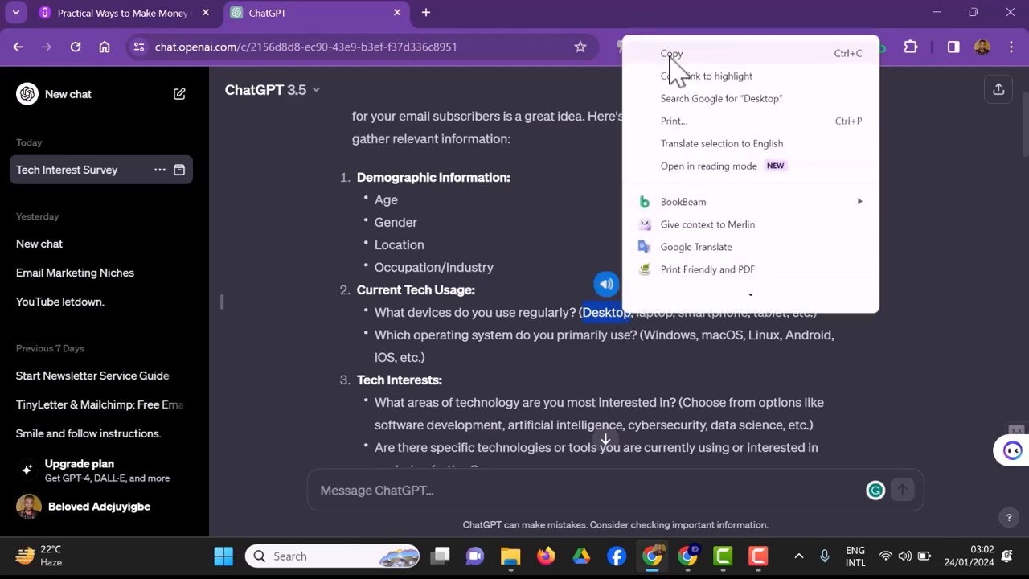
pyautogui.click(676, 57)
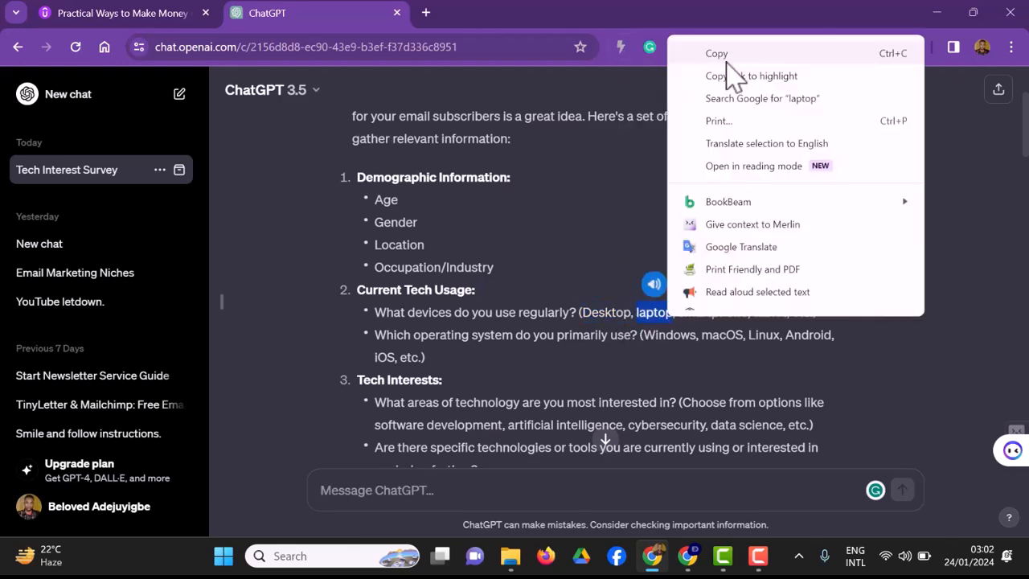
# Copy "laptop" from ChatGPT's device examples into the second answer option of the devices question and capitalize it as "Laptop".
pyautogui.click(726, 61)
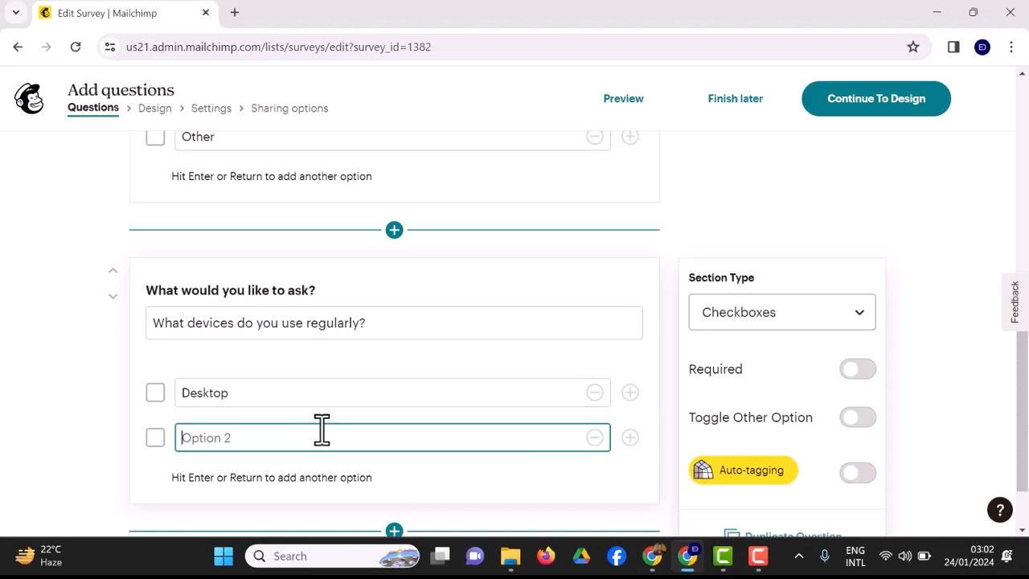
pyautogui.hotkey('ctrl', 'v')
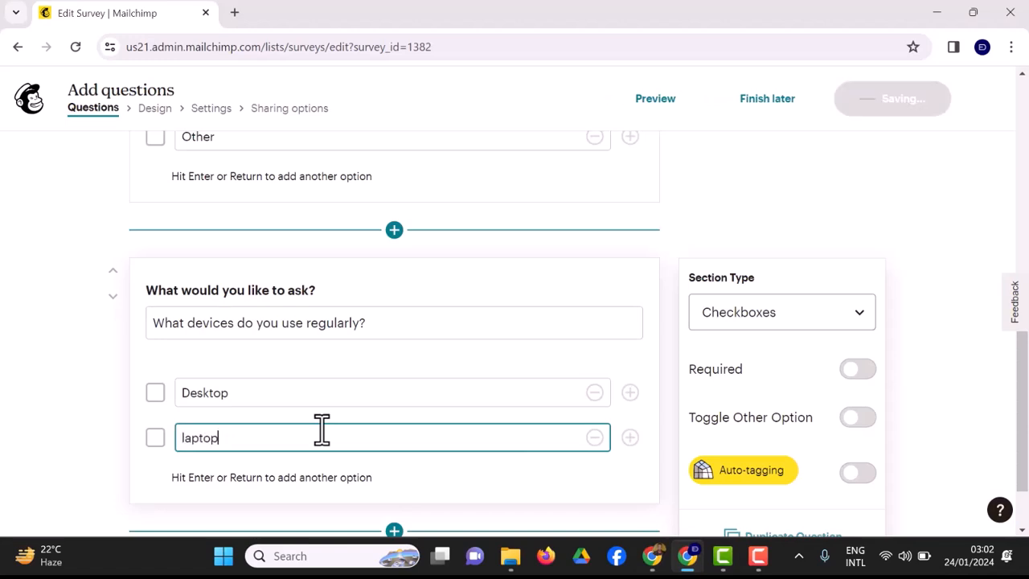
pyautogui.click(191, 447)
pyautogui.press('BackSpace')
pyautogui.write('L')
pyautogui.scroll(-1, 482, 442)
# Add a third answer option, "Smartphone", to the devices question, taking the word from ChatGPT's device examples.
pyautogui.click(631, 361)
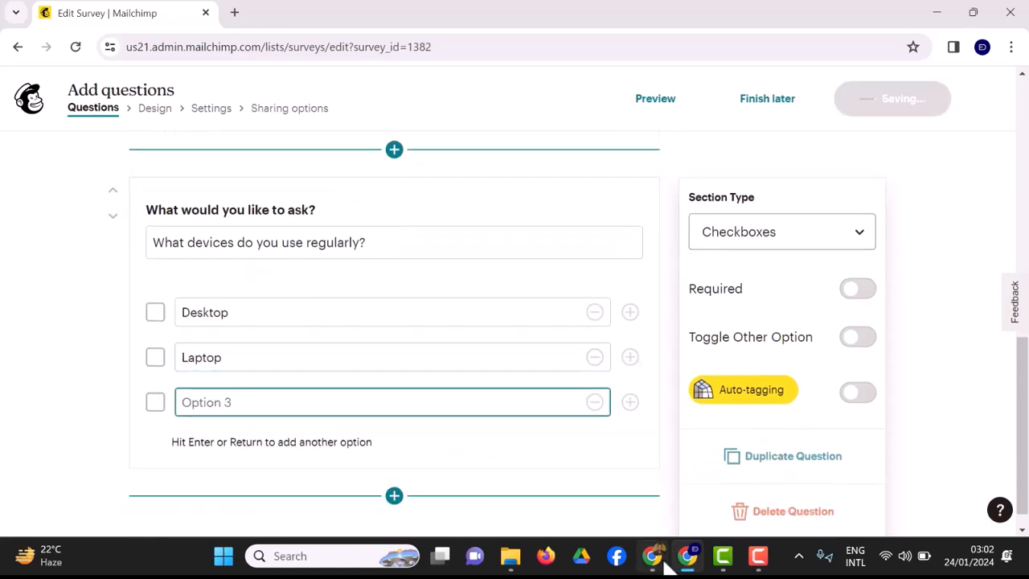
pyautogui.click(664, 564)
pyautogui.moveTo(683, 315); pyautogui.dragTo(756, 322)
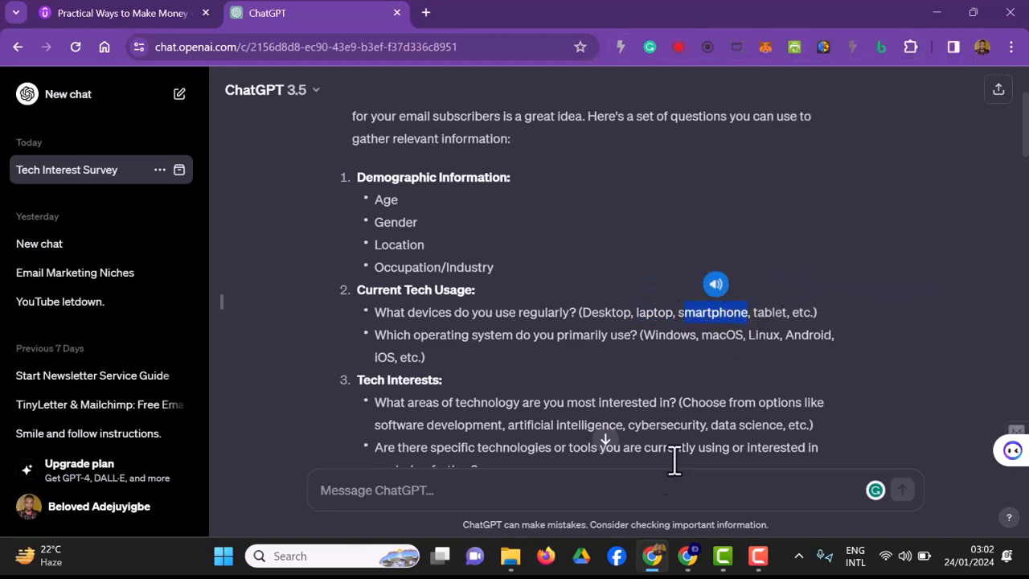
pyautogui.click(692, 563)
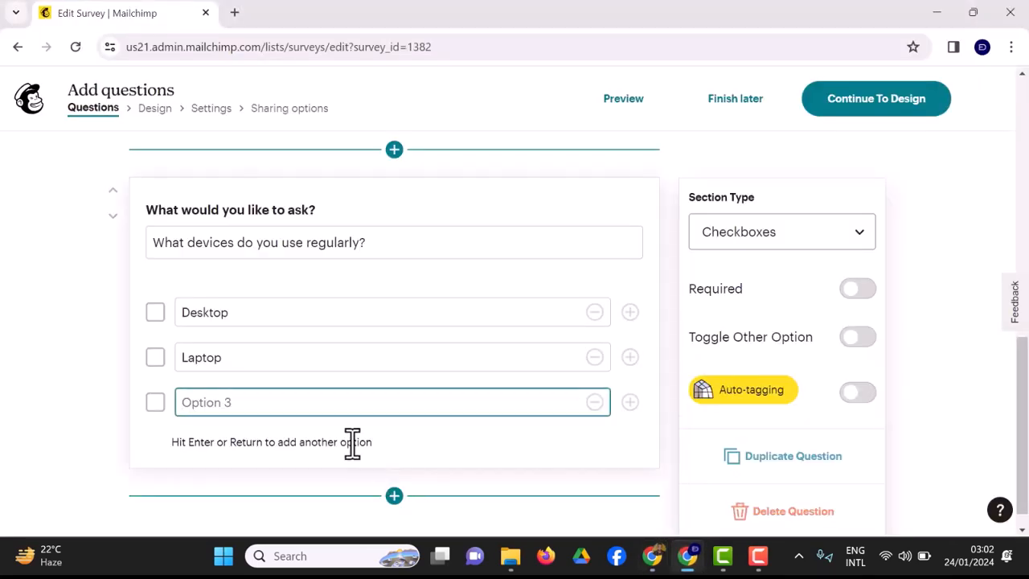
pyautogui.write('Smartphone')
# Add a fourth answer option to the devices question with "tablet" copied from ChatGPT and capitalized as "Tablet".
pyautogui.click(629, 402)
pyautogui.click(651, 555)
pyautogui.moveTo(754, 313); pyautogui.dragTo(788, 314)
pyautogui.rightClick(787, 313)
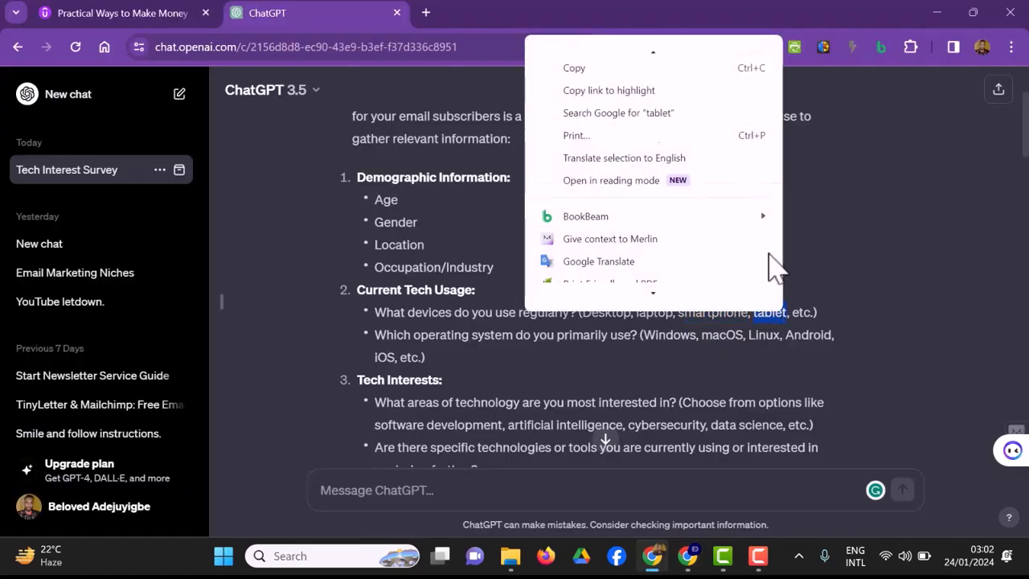
pyautogui.click(586, 64)
pyautogui.click(687, 555)
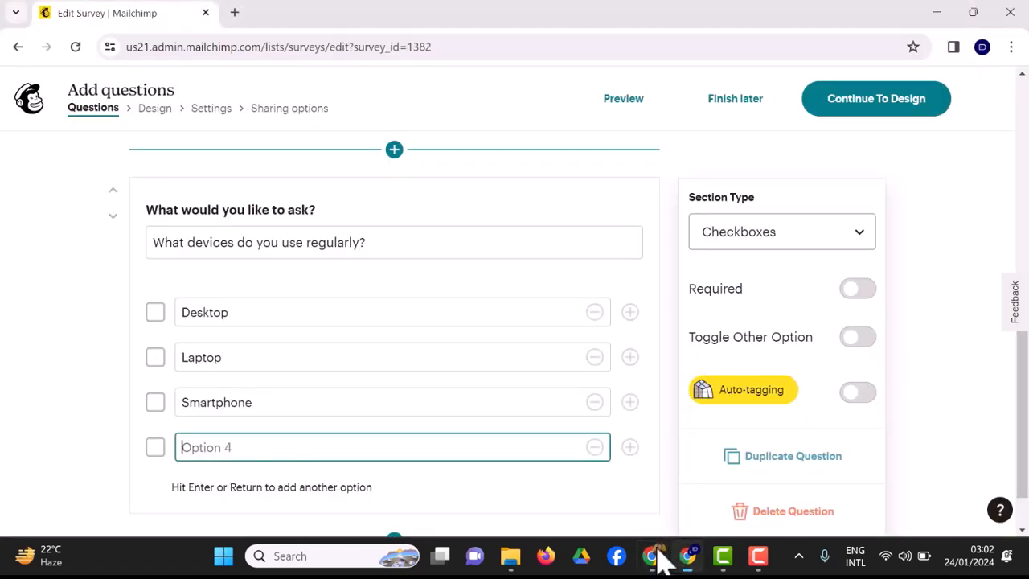
pyautogui.hotkey('ctrl', 'v')
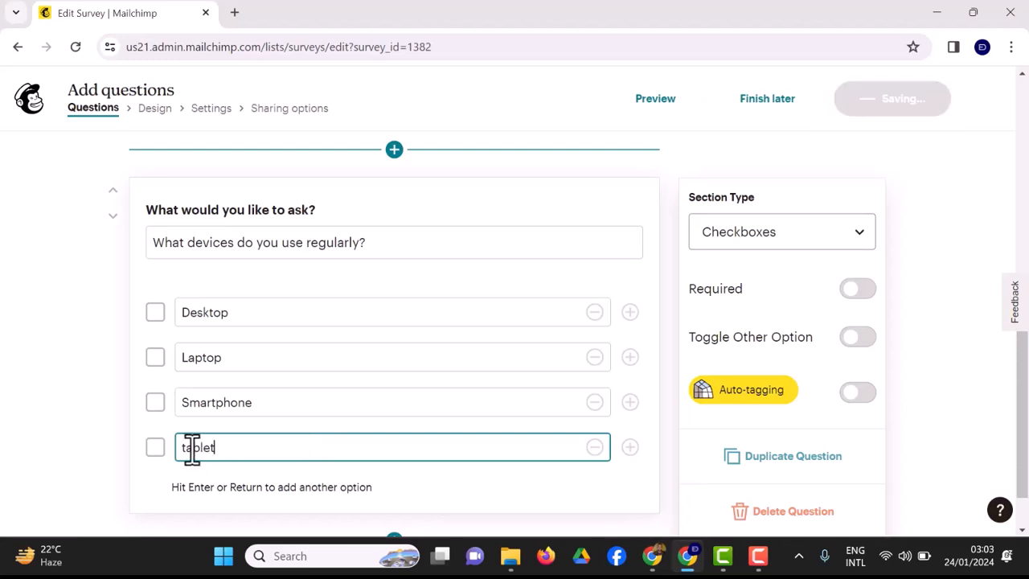
pyautogui.press('BackSpace')
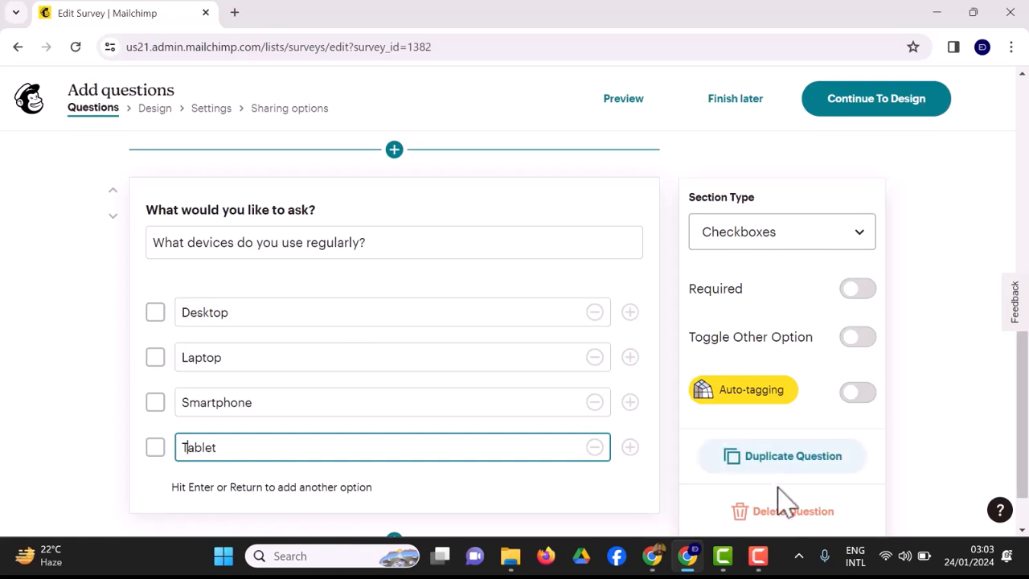
# Copy the question "What areas of technology are you most interested in?" from the Tech Interests section of ChatGPT's list.
pyautogui.scroll(-1, 539, 474)
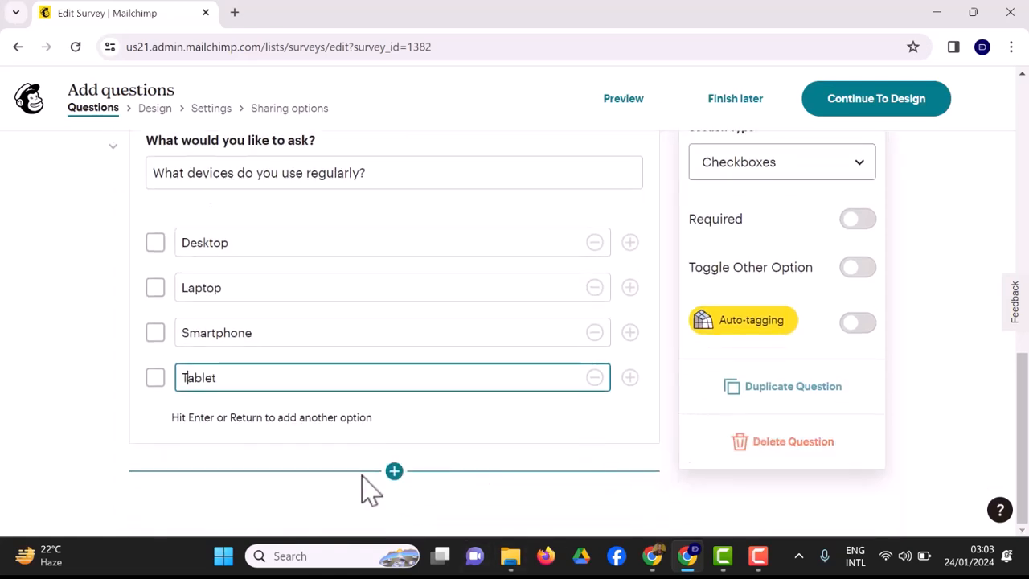
pyautogui.click(658, 562)
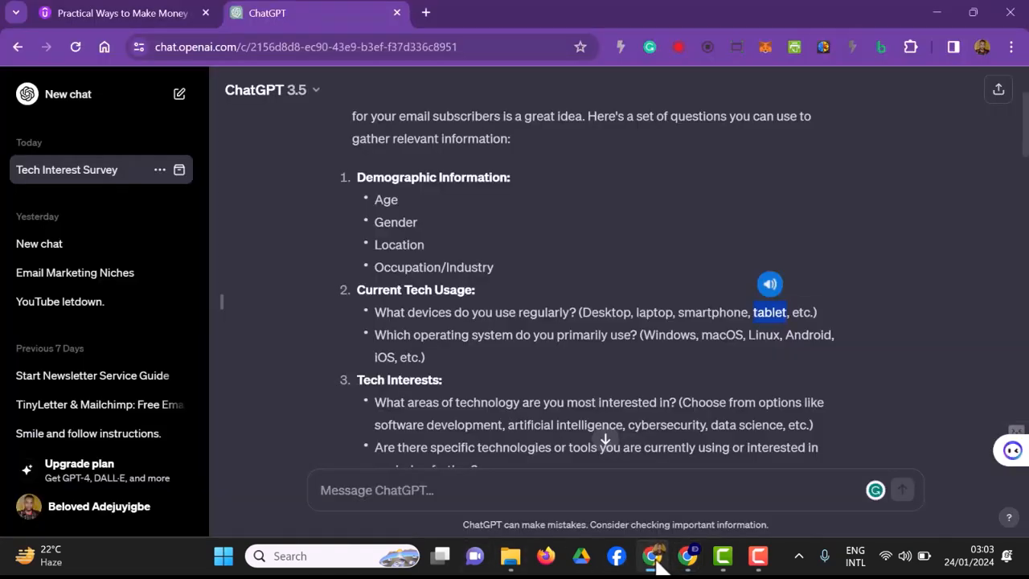
pyautogui.click(474, 363)
pyautogui.scroll(-1, 420, 361)
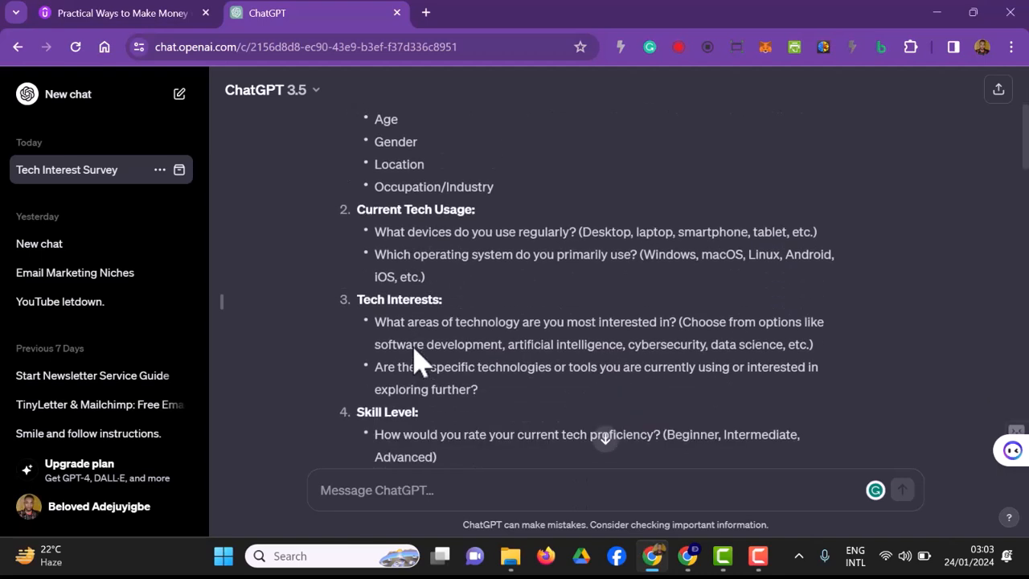
pyautogui.scroll(-1, 382, 333)
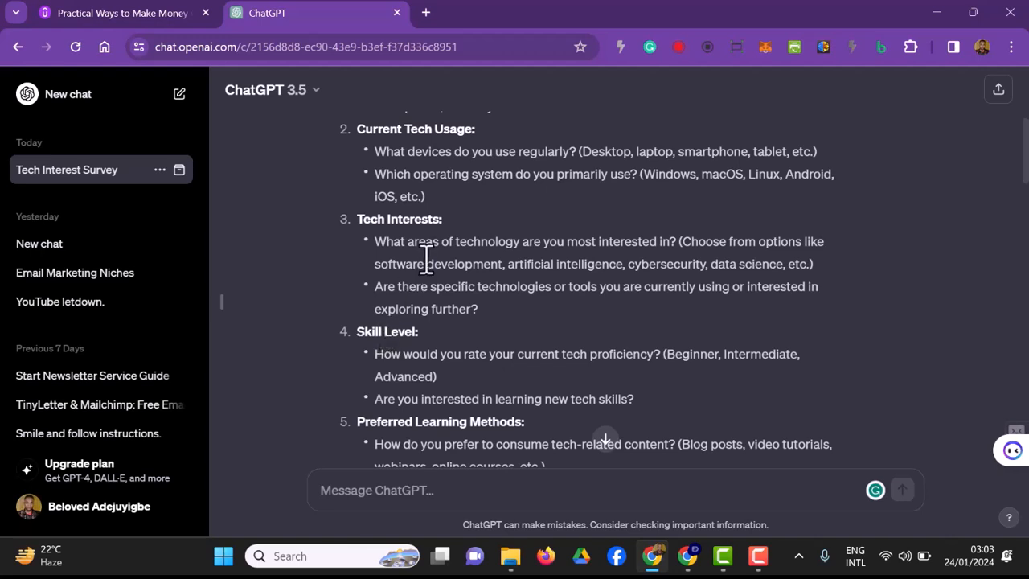
pyautogui.click(688, 555)
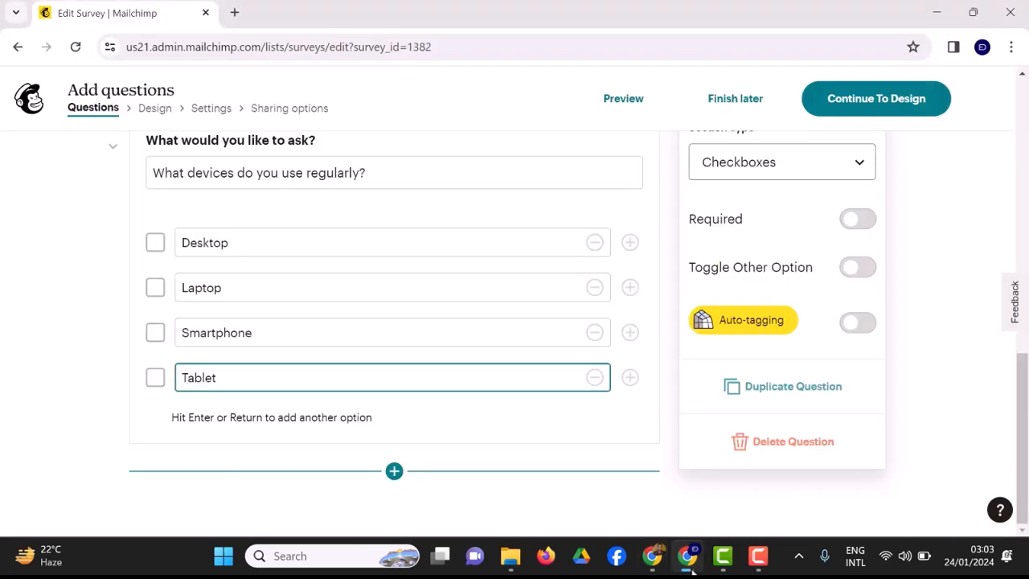
pyautogui.click(395, 472)
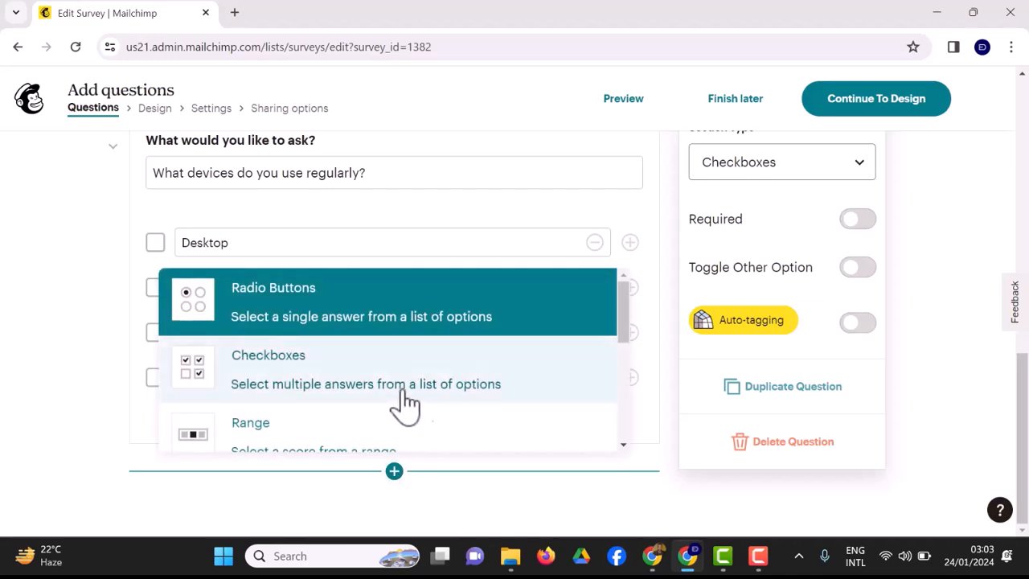
pyautogui.click(648, 556)
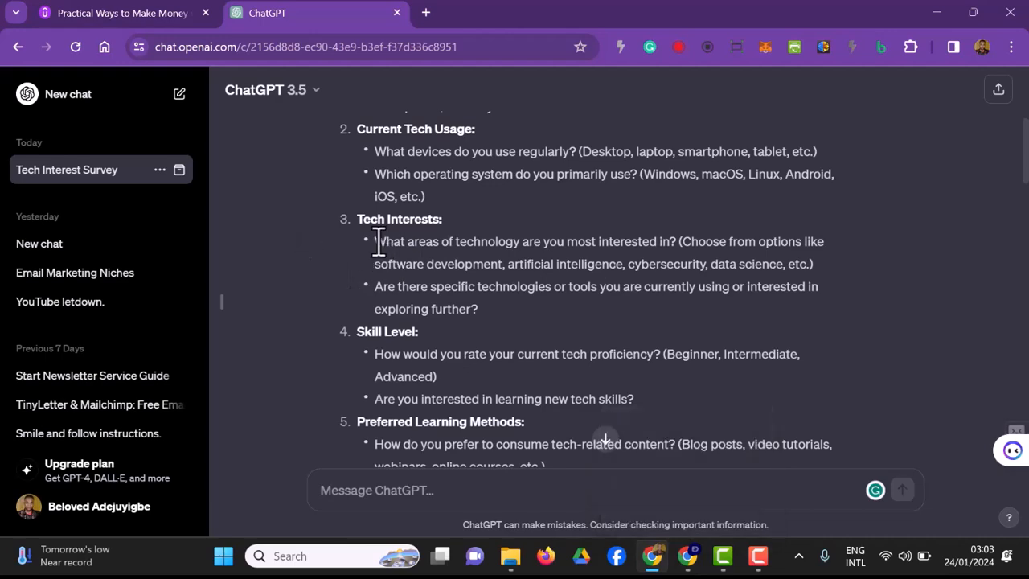
pyautogui.moveTo(374, 243); pyautogui.dragTo(676, 245)
pyautogui.rightClick(650, 245)
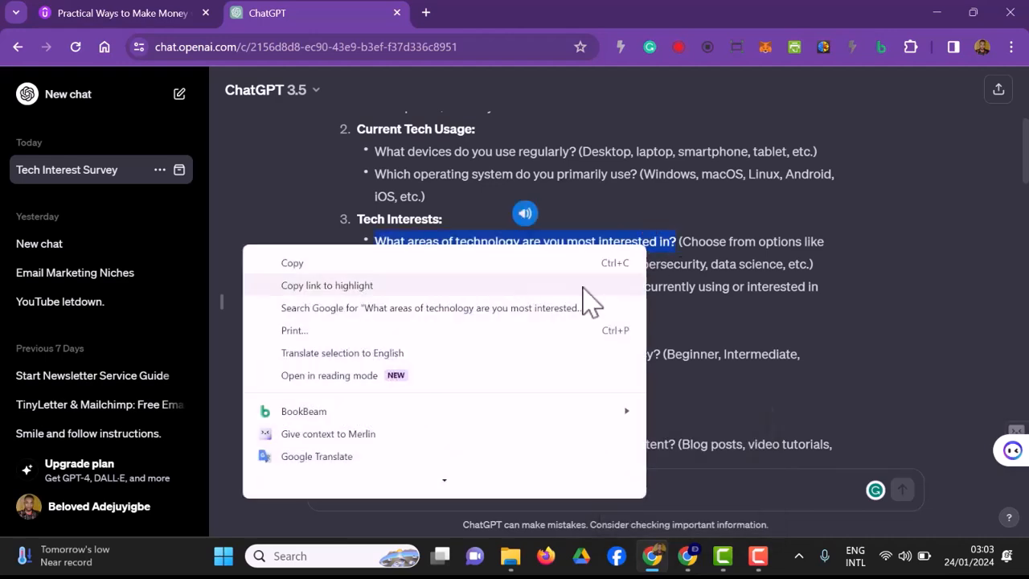
pyautogui.click(426, 262)
# In the Mailchimp survey, add an Open Text question below the devices question with the copied text "What areas of technology are you most interested in?".
pyautogui.click(687, 556)
pyautogui.click(393, 470)
pyautogui.click(338, 420)
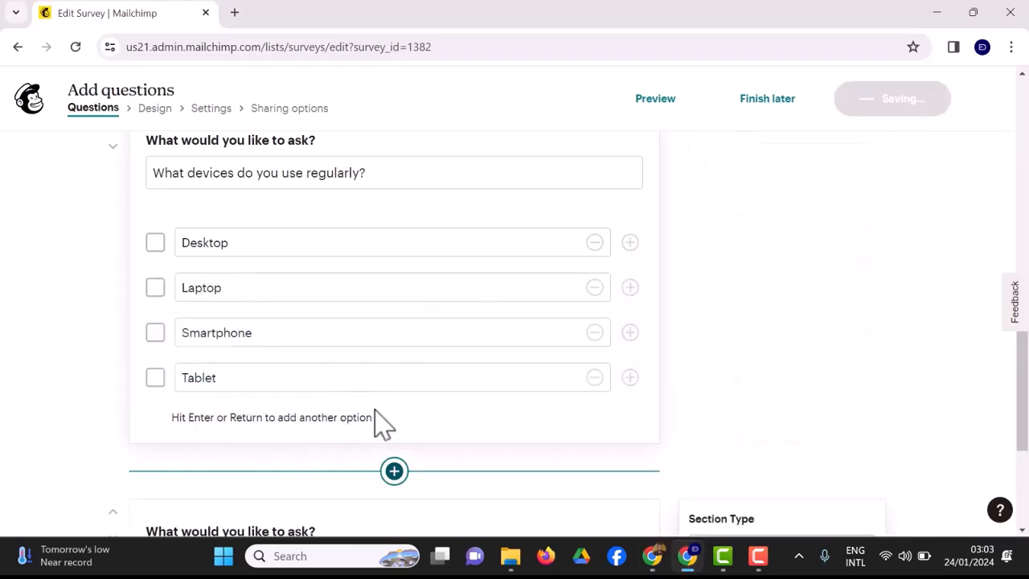
pyautogui.click(242, 406)
pyautogui.hotkey('ctrl', 'v')
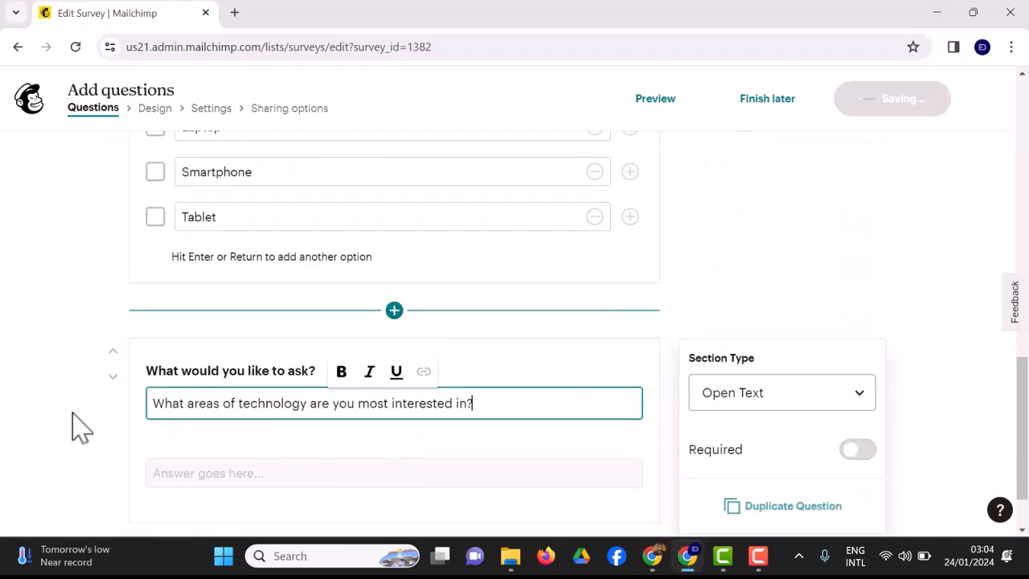
pyautogui.click(87, 424)
pyautogui.scroll(-1, 470, 430)
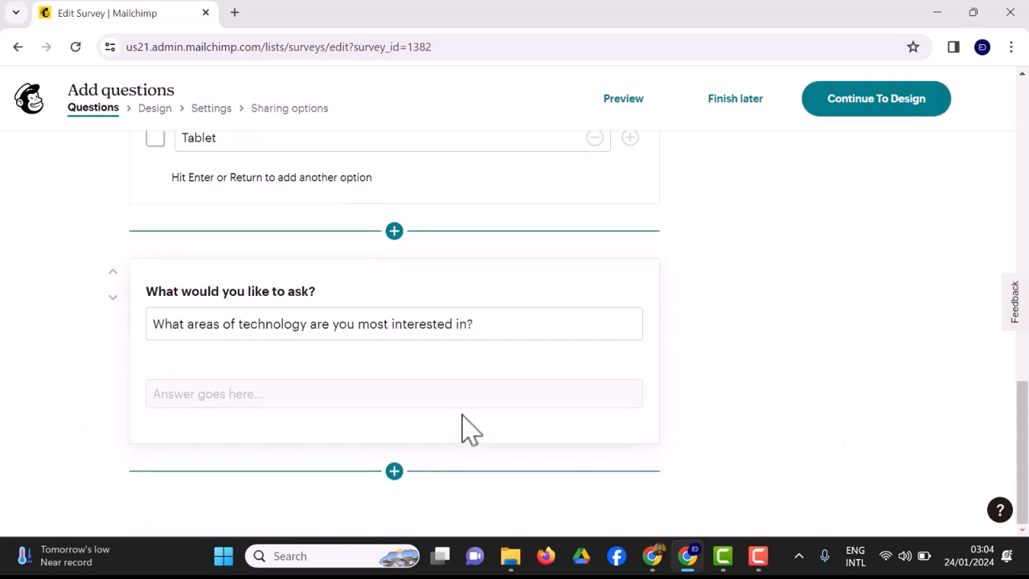
# In ChatGPT's Tech Interests section, copy "Are there specific technologies or tools you are currently using or interested in exploring further?".
pyautogui.click(394, 471)
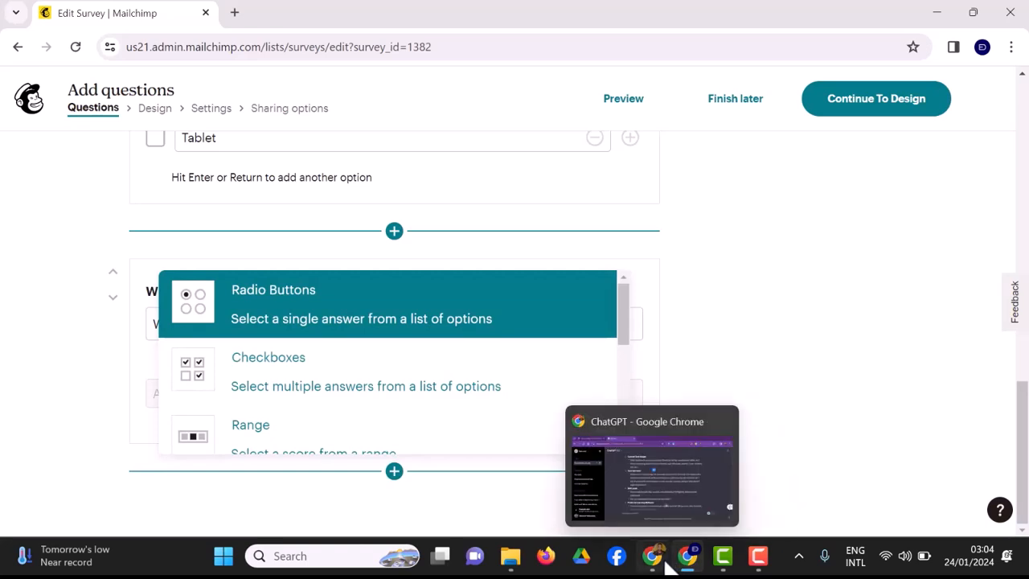
pyautogui.click(657, 561)
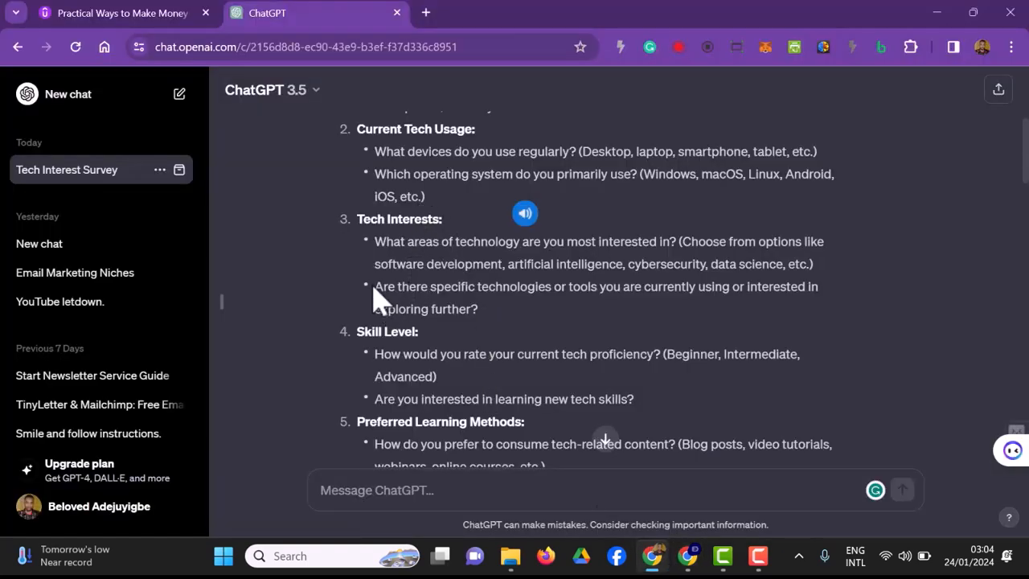
pyautogui.moveTo(375, 289); pyautogui.dragTo(494, 314)
pyautogui.rightClick(459, 287)
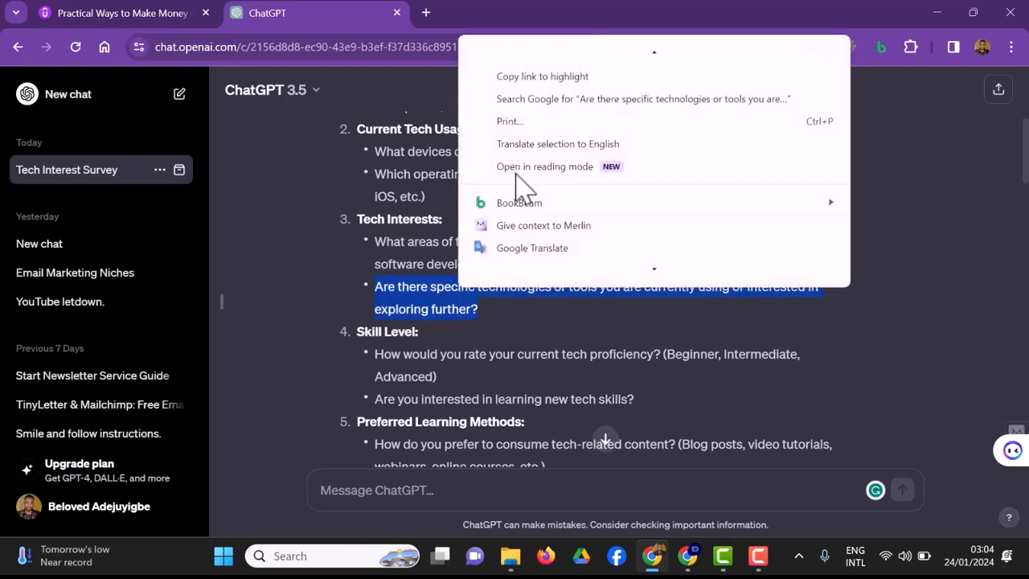
pyautogui.scroll(1, 522, 81)
pyautogui.click(524, 58)
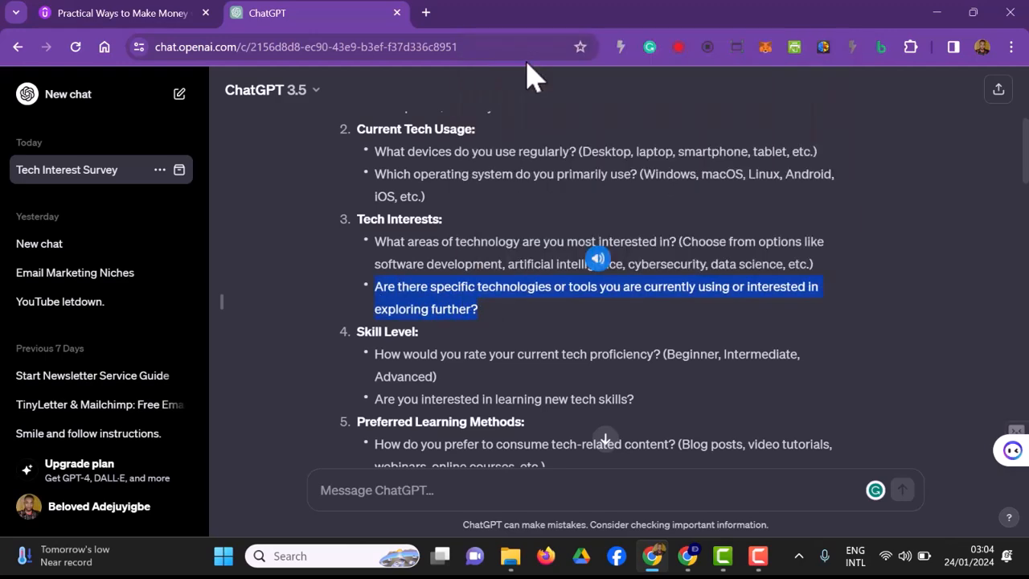
# Back in the Mailchimp survey, add an Open Text question at the end with the copied text about specific technologies or tools.
pyautogui.click(696, 566)
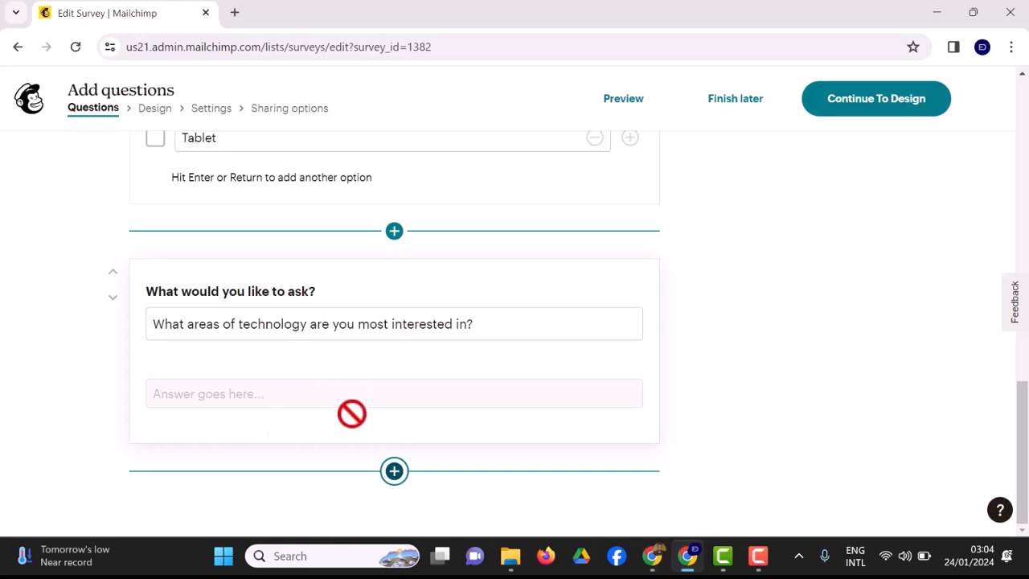
pyautogui.click(394, 472)
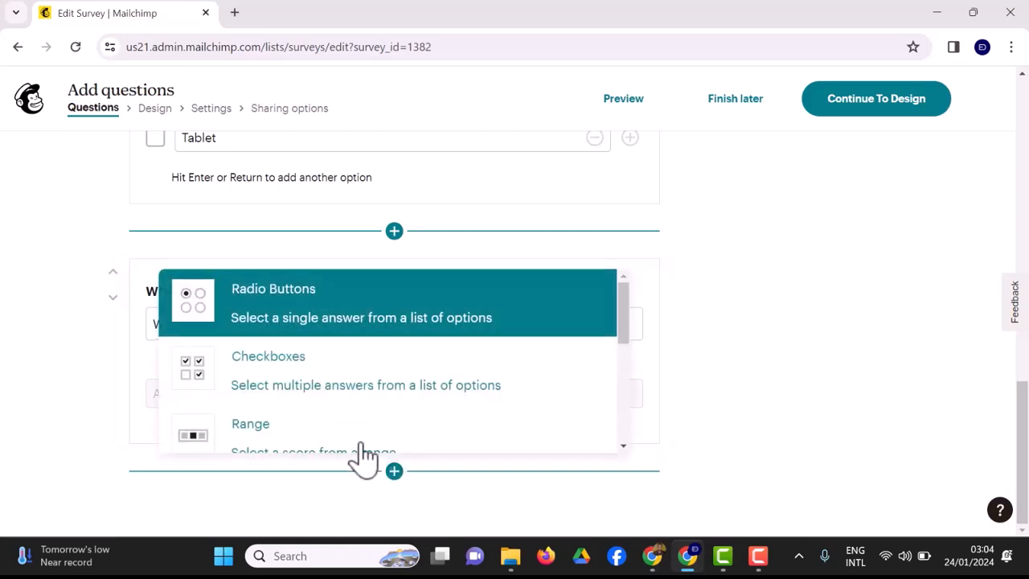
pyautogui.scroll(-2, 337, 397)
pyautogui.click(338, 365)
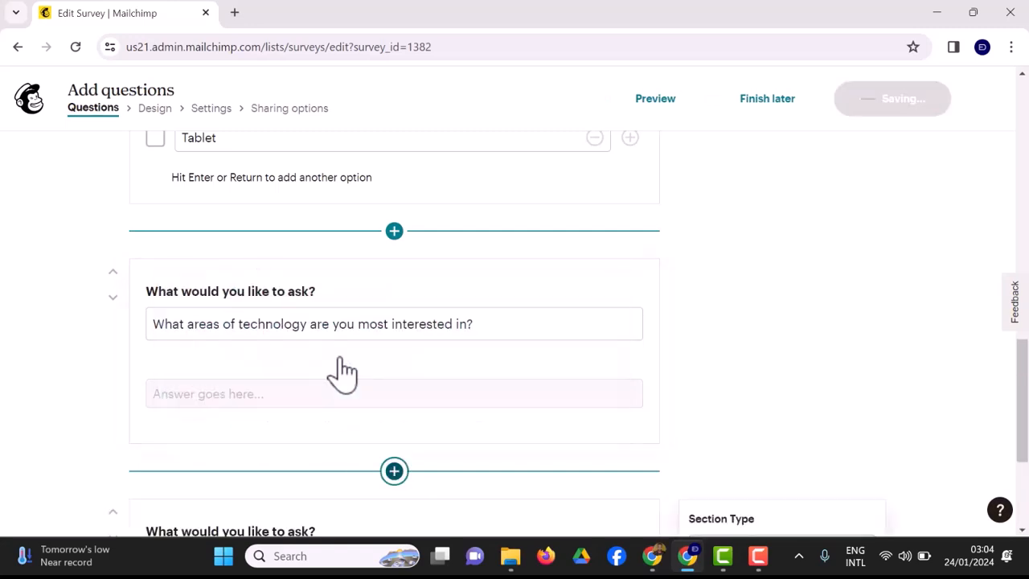
pyautogui.scroll(-2, 281, 386)
pyautogui.click(280, 406)
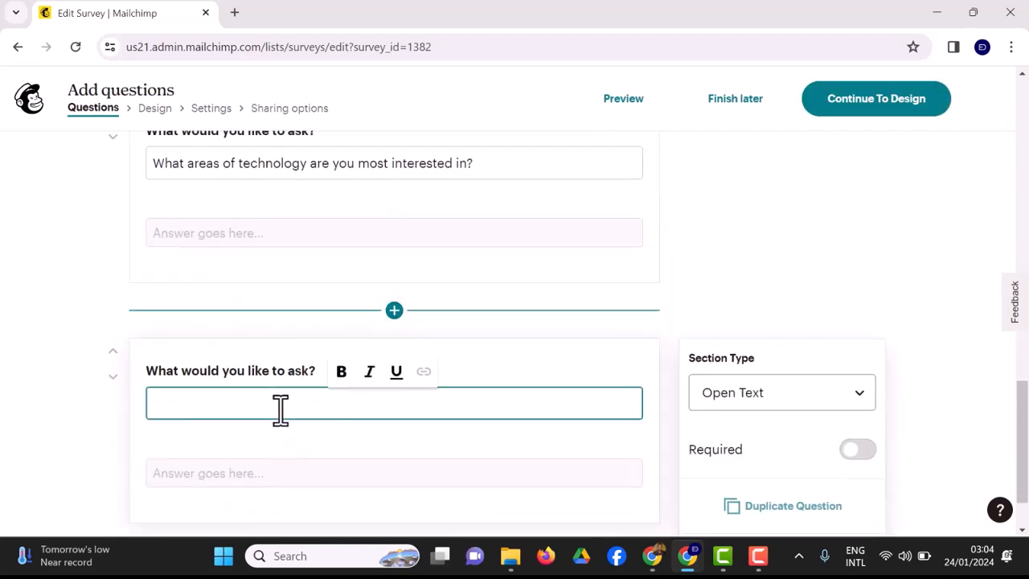
pyautogui.hotkey('ctrl', 'v')
# Make the Open Text question about specific technologies or tools required.
pyautogui.scroll(-2, 367, 448)
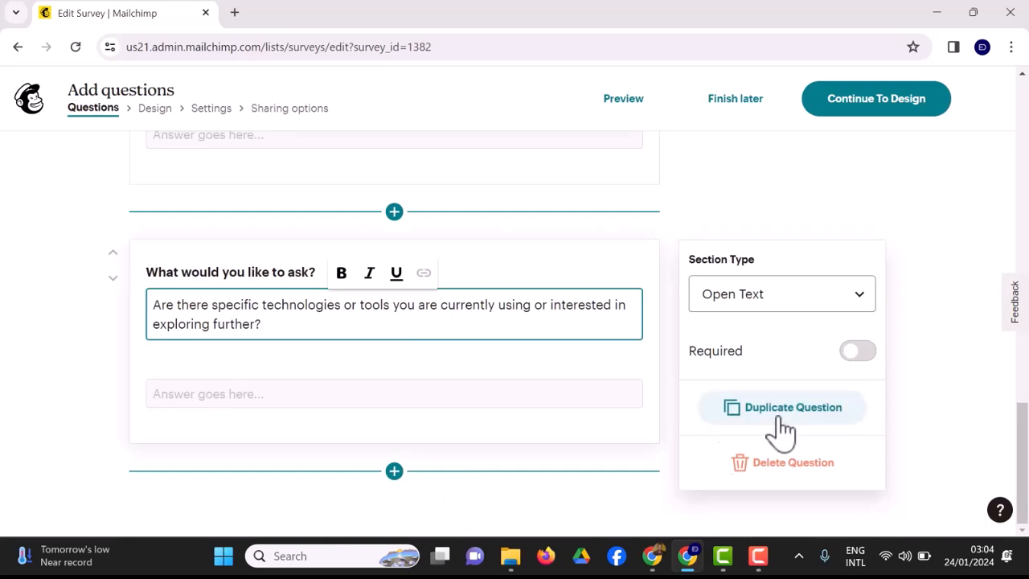
pyautogui.click(856, 360)
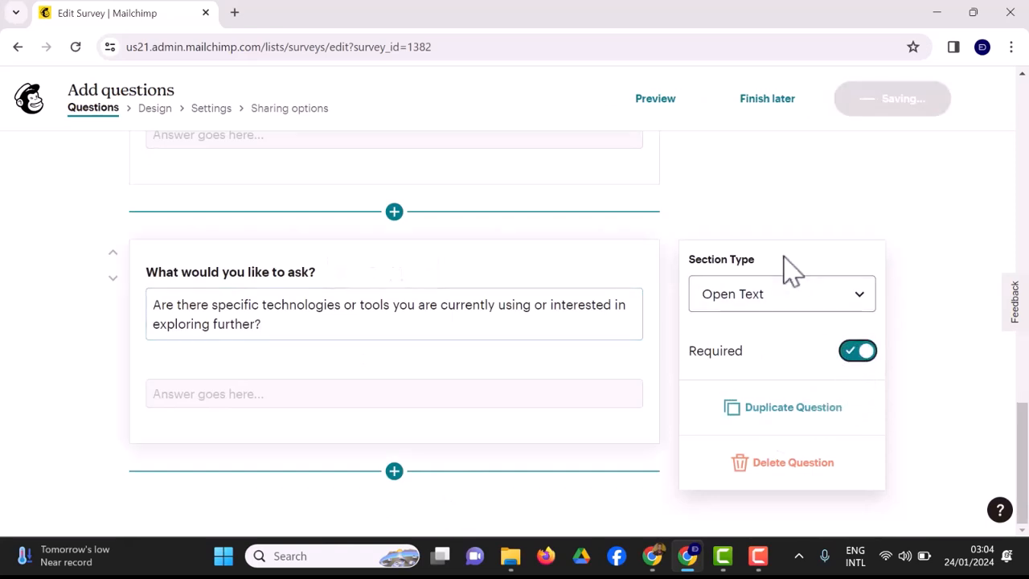
pyautogui.scroll(2, 702, 271)
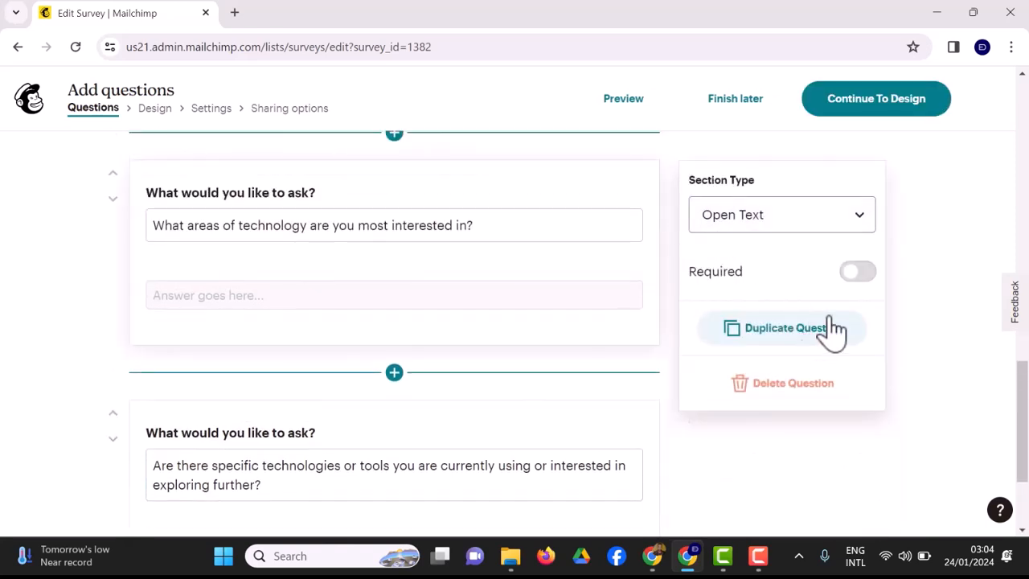
# Make the "What areas of technology are you most interested in?" and "What's your current occupation" questions required.
pyautogui.click(857, 273)
pyautogui.scroll(5, 64, 285)
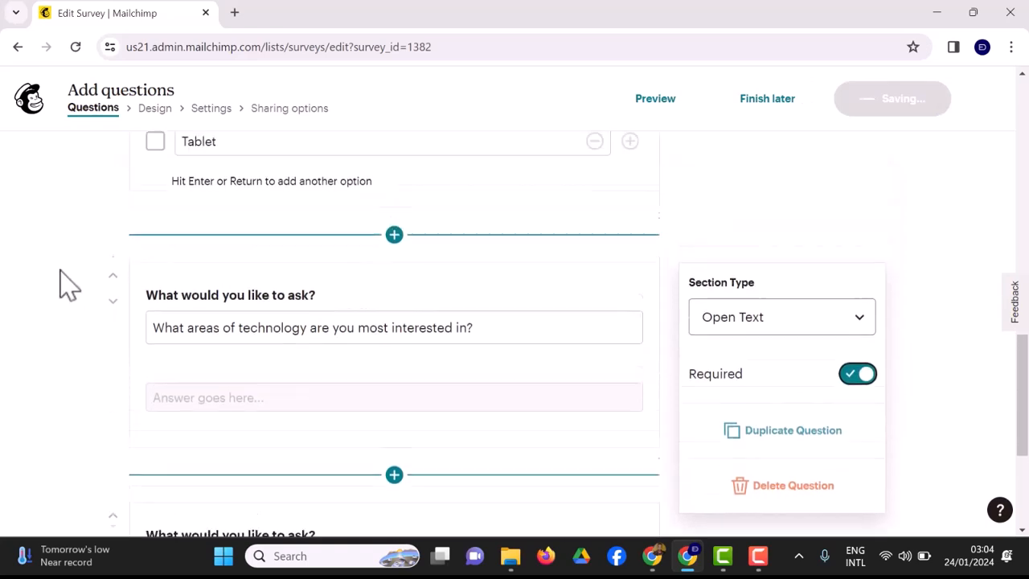
pyautogui.click(493, 217)
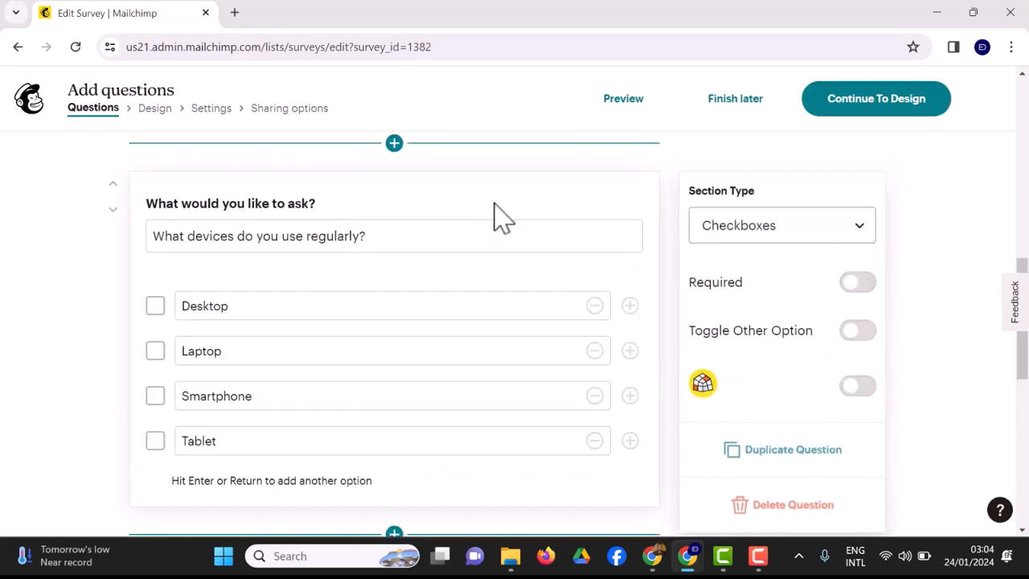
pyautogui.scroll(2, 121, 305)
pyautogui.scroll(1, 149, 297)
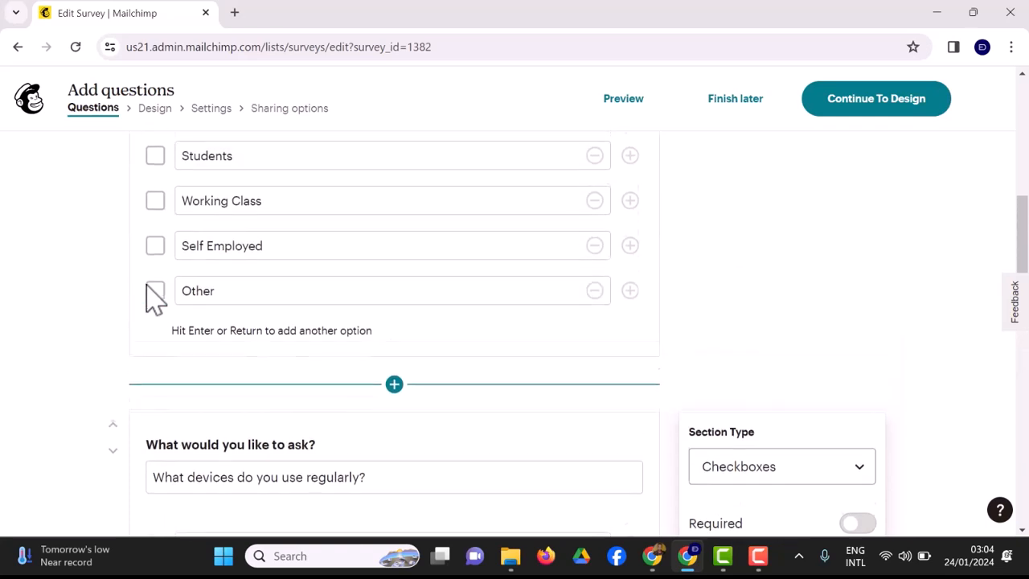
pyautogui.scroll(1, 221, 294)
pyautogui.scroll(1, 324, 223)
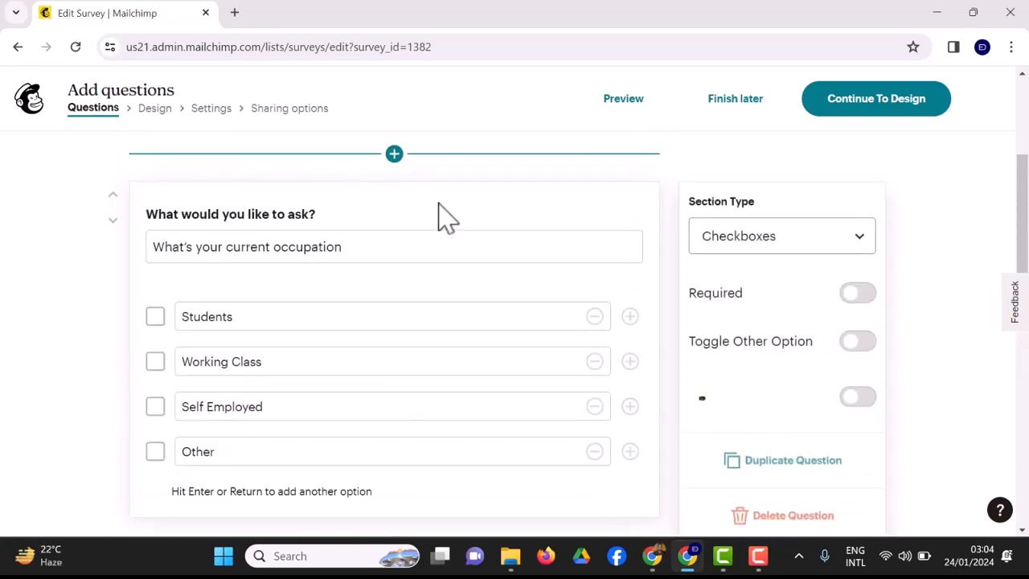
pyautogui.click(858, 294)
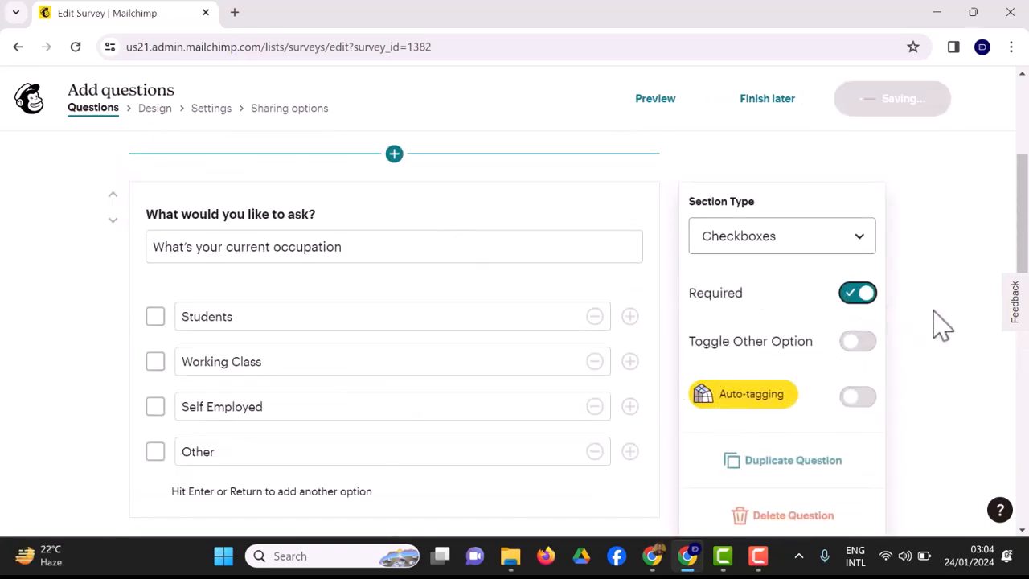
# Switch to ChatGPT and copy "How would you rate your current tech proficiency?" from the Skill Level section.
pyautogui.scroll(3, 929, 321)
pyautogui.scroll(-12, 929, 325)
pyautogui.scroll(-3, 894, 375)
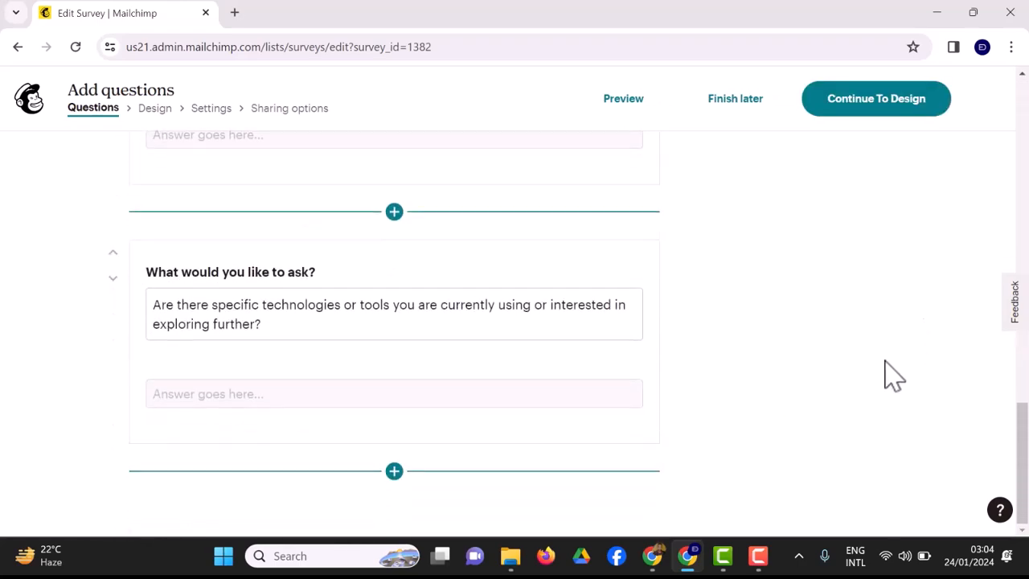
pyautogui.click(653, 555)
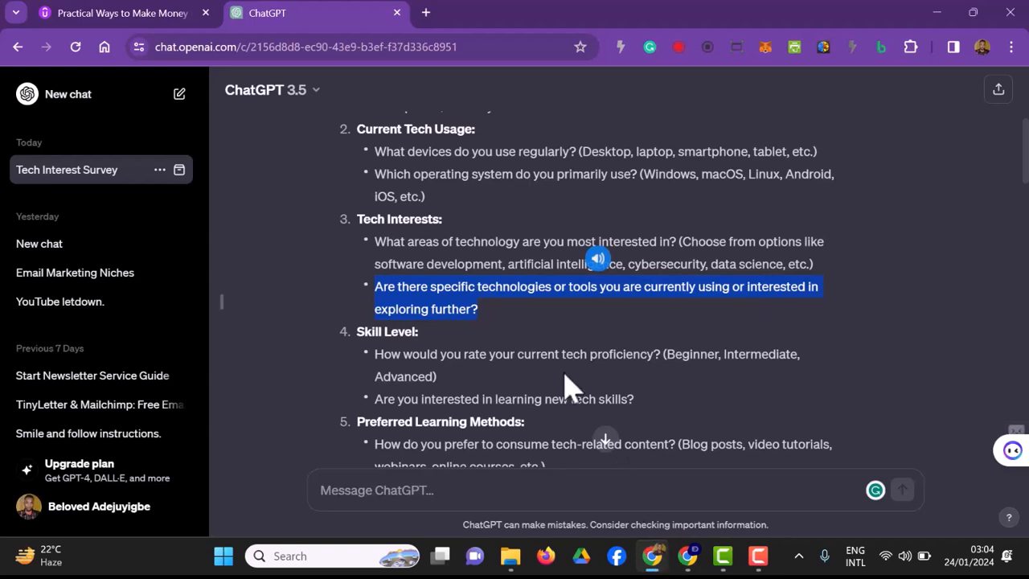
pyautogui.scroll(-1, 566, 359)
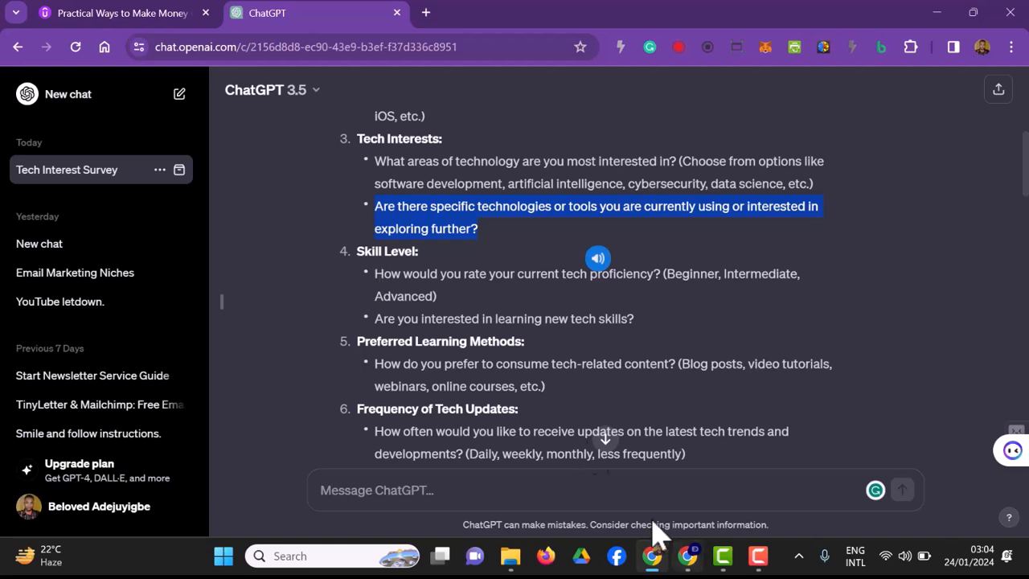
pyautogui.moveTo(376, 275); pyautogui.dragTo(661, 270)
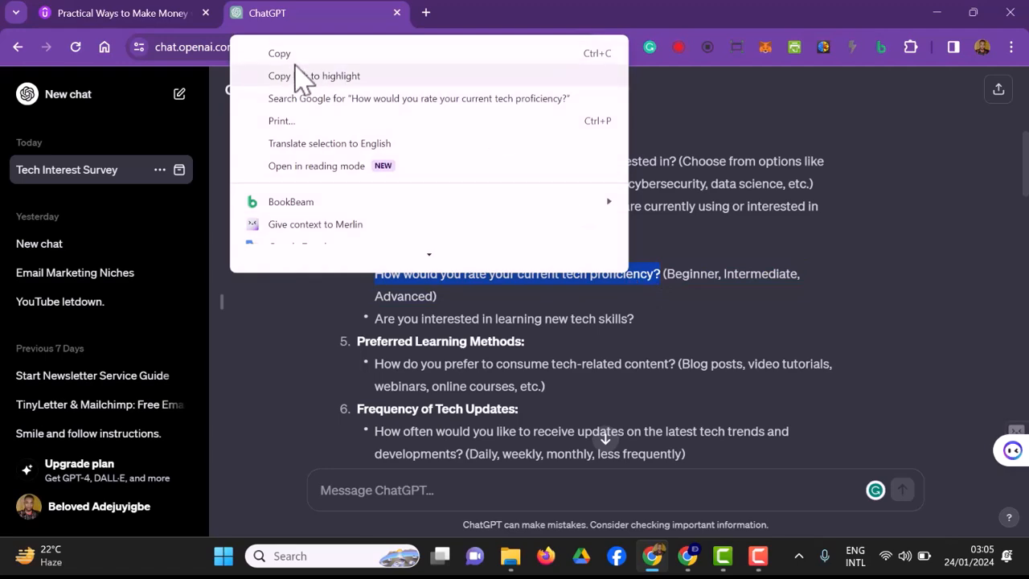
pyautogui.click(290, 54)
# Back in the Mailchimp survey, add a Checkboxes question at the end with the copied text about current tech proficiency.
pyautogui.click(690, 563)
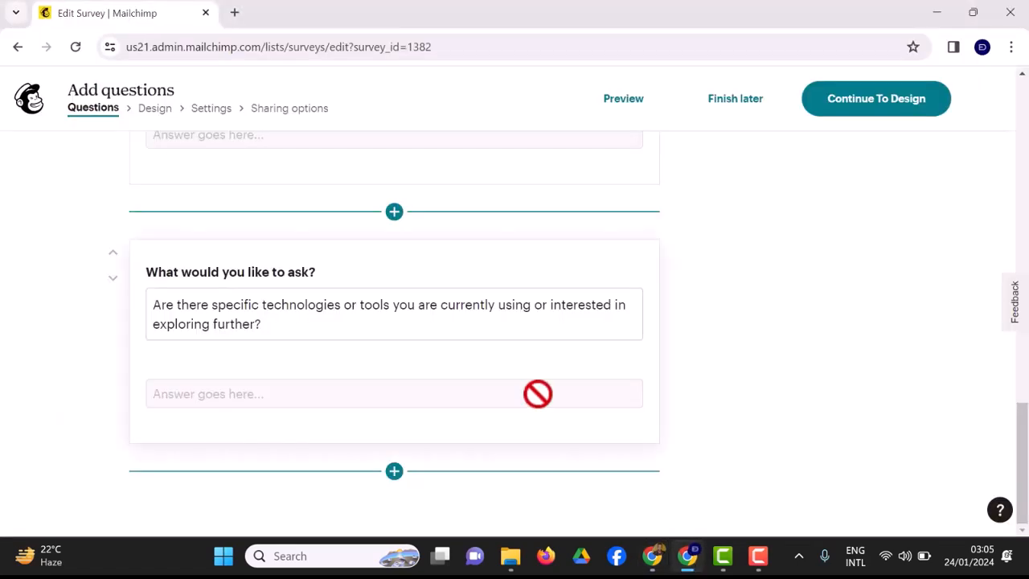
pyautogui.click(394, 472)
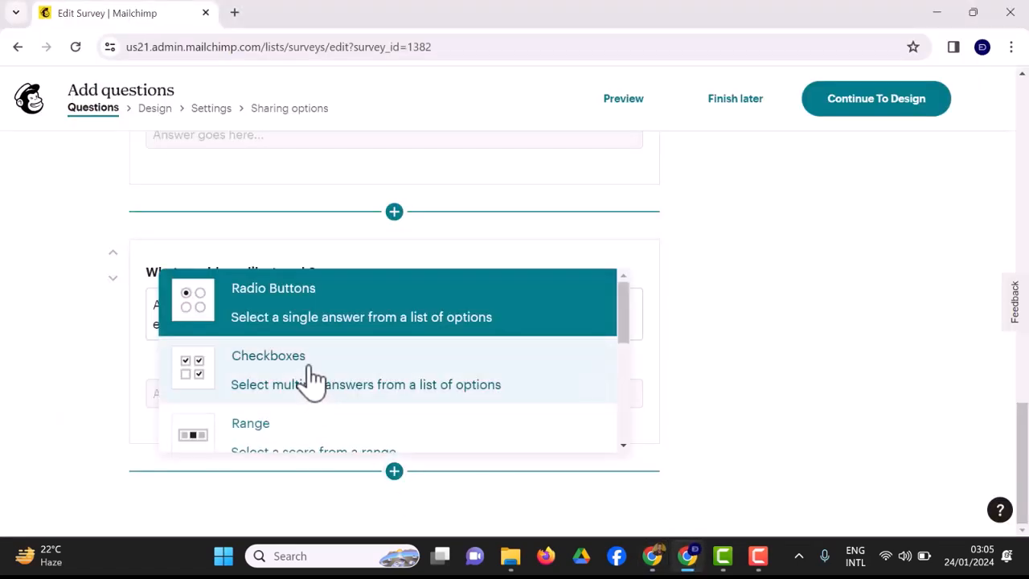
pyautogui.click(313, 381)
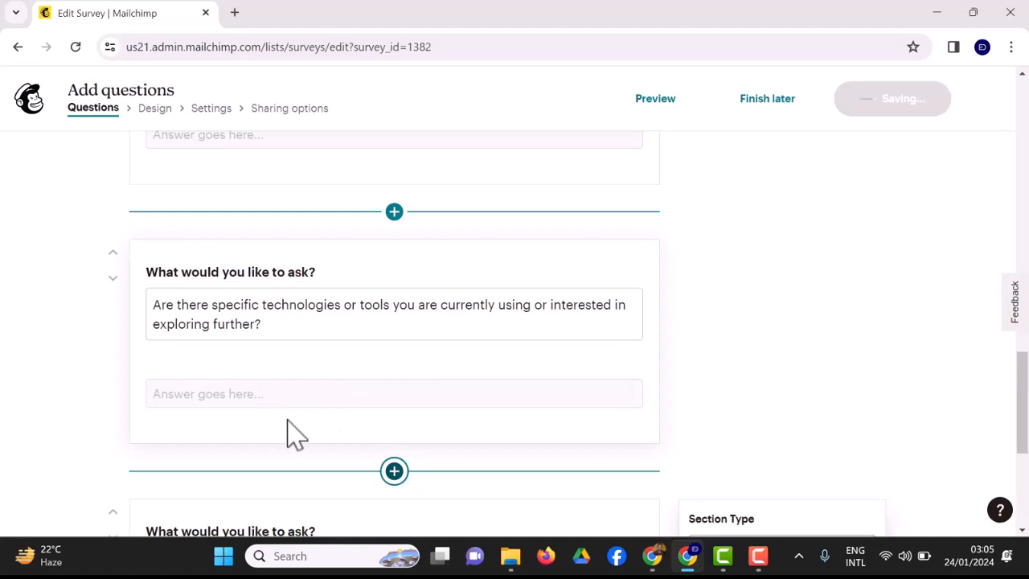
pyautogui.click(294, 238)
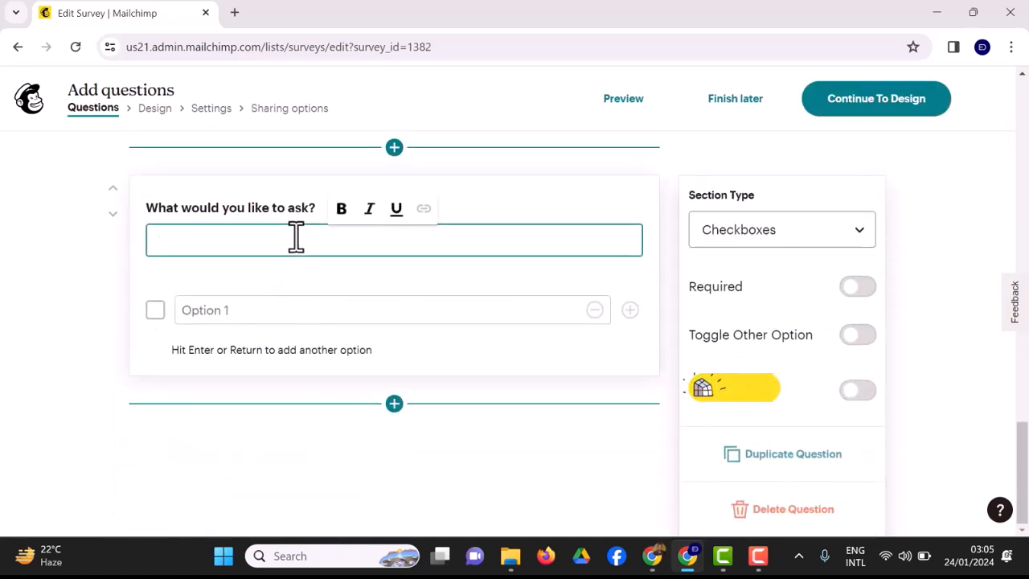
pyautogui.hotkey('ctrl', 'v')
pyautogui.press('Tab')
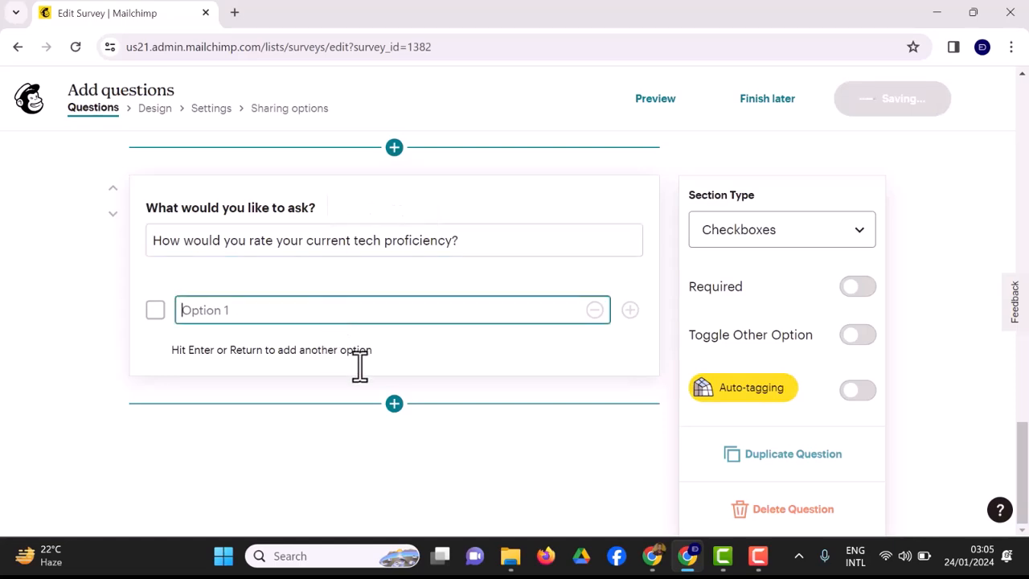
# Copy "Beginner" from ChatGPT's Skill Level section and enter it as the proficiency question's first option in Mailchimp.
pyautogui.click(652, 555)
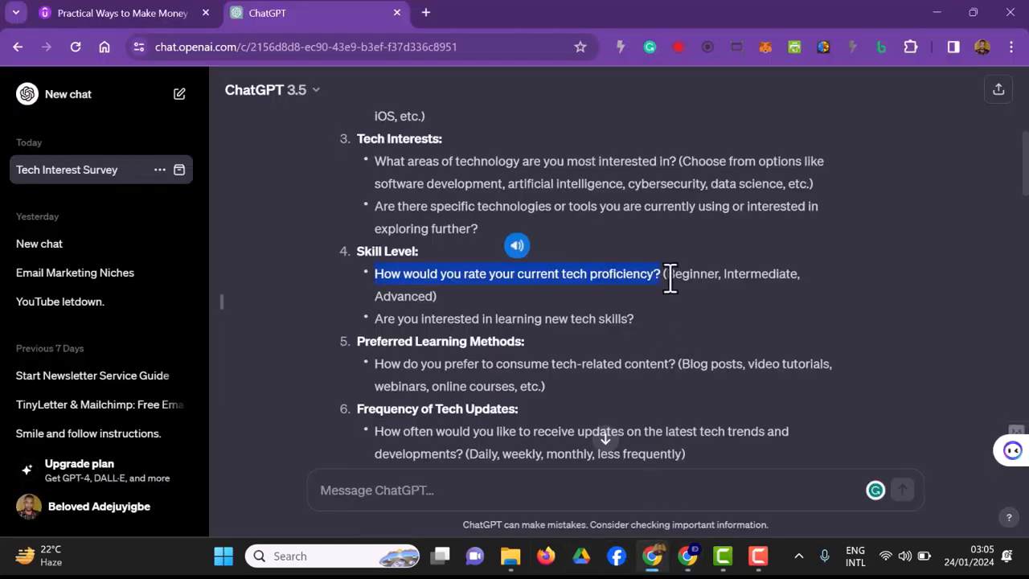
pyautogui.moveTo(665, 274); pyautogui.dragTo(723, 273)
pyautogui.rightClick(701, 277)
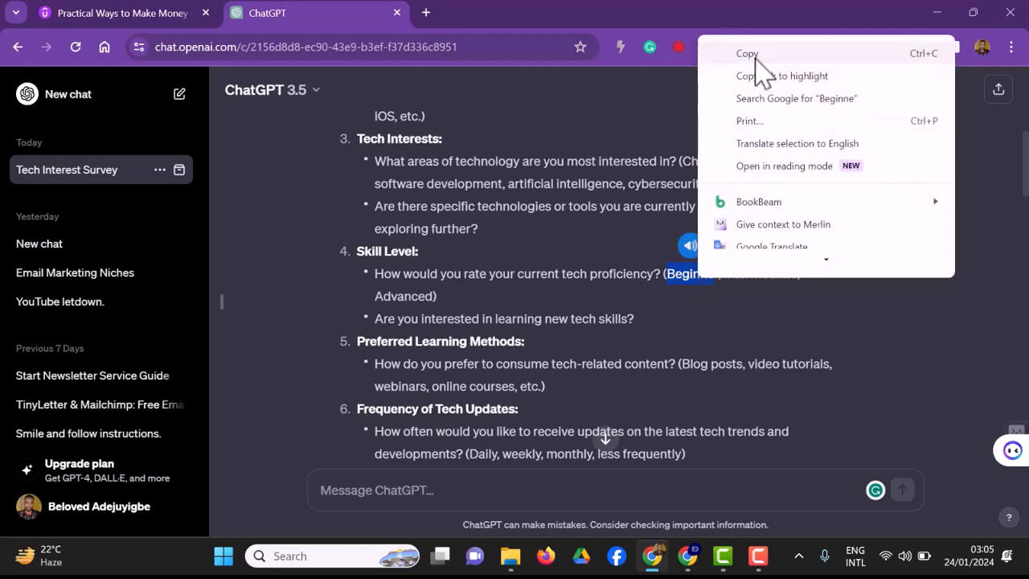
pyautogui.click(753, 55)
pyautogui.click(688, 557)
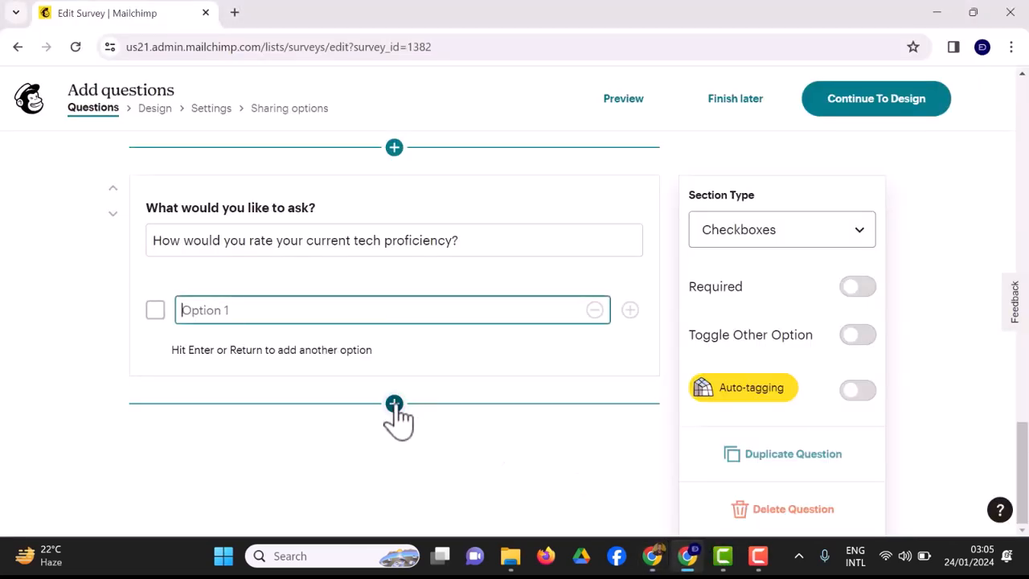
pyautogui.hotkey('ctrl', 'v')
pyautogui.write('r')
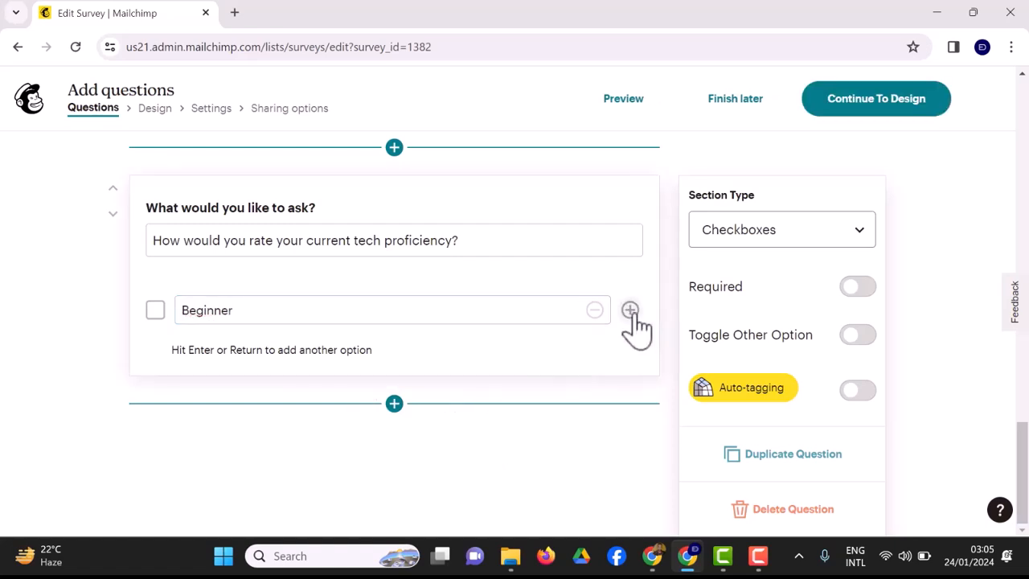
# Add a second option to the proficiency question and fill it with "Intermediate" copied from ChatGPT.
pyautogui.click(629, 311)
pyautogui.click(662, 564)
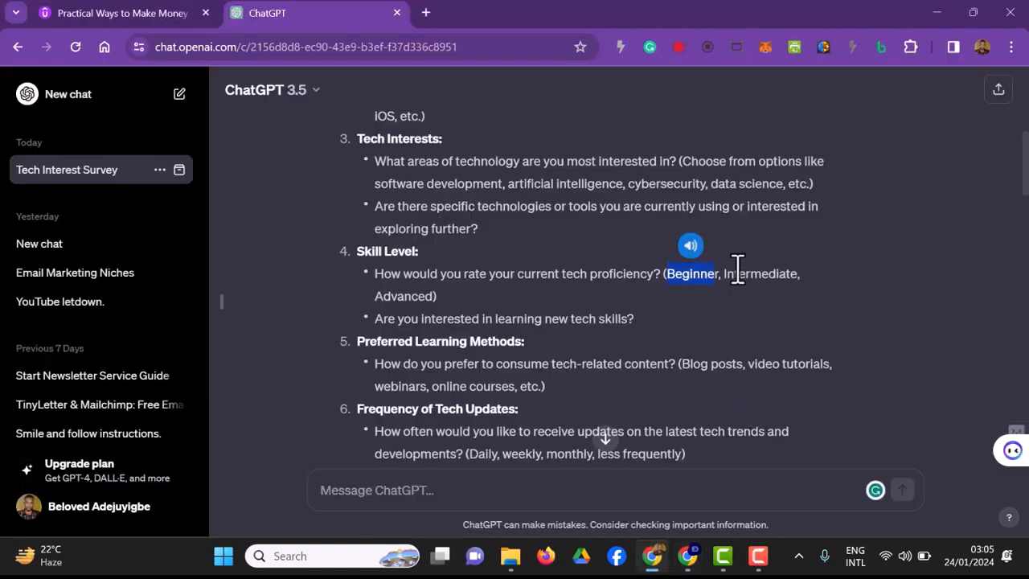
pyautogui.moveTo(723, 274); pyautogui.dragTo(762, 276)
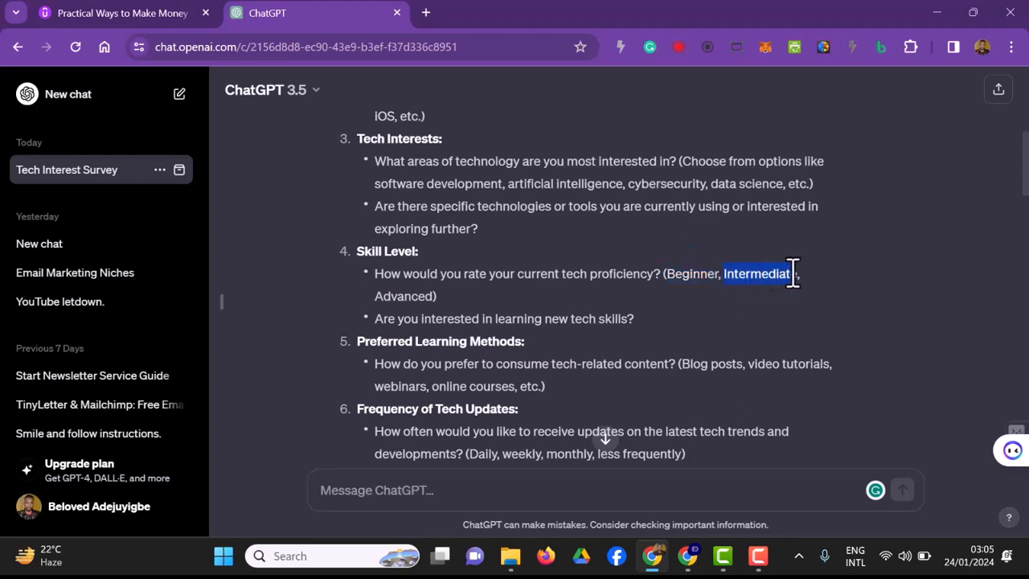
pyautogui.rightClick(798, 273)
pyautogui.click(595, 53)
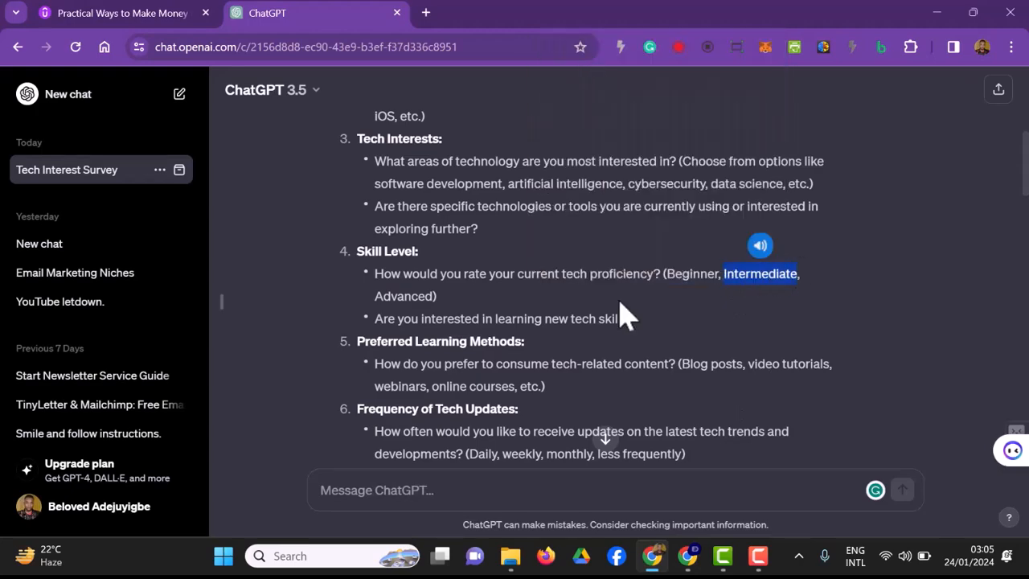
pyautogui.click(690, 560)
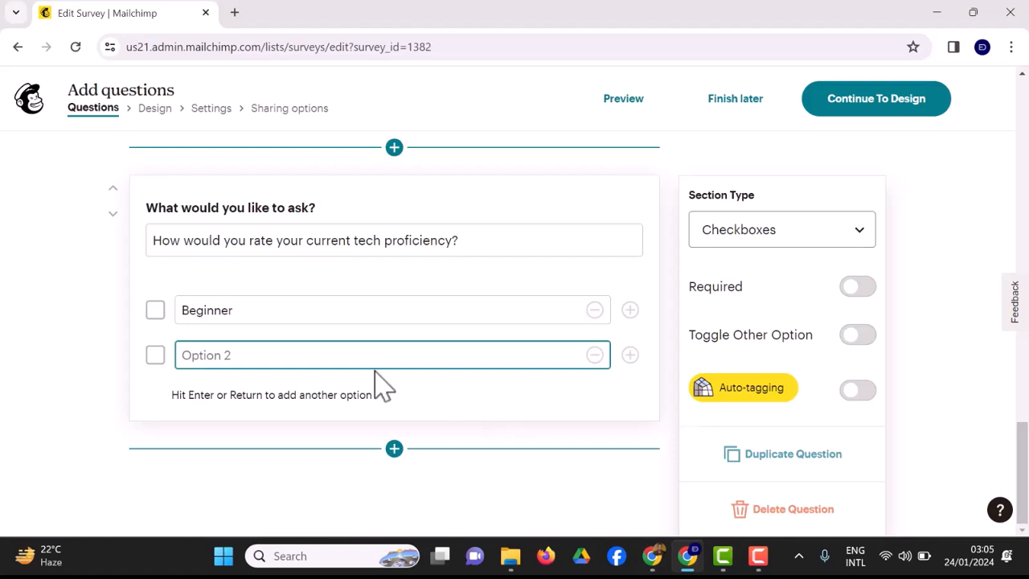
pyautogui.hotkey('ctrl', 'v')
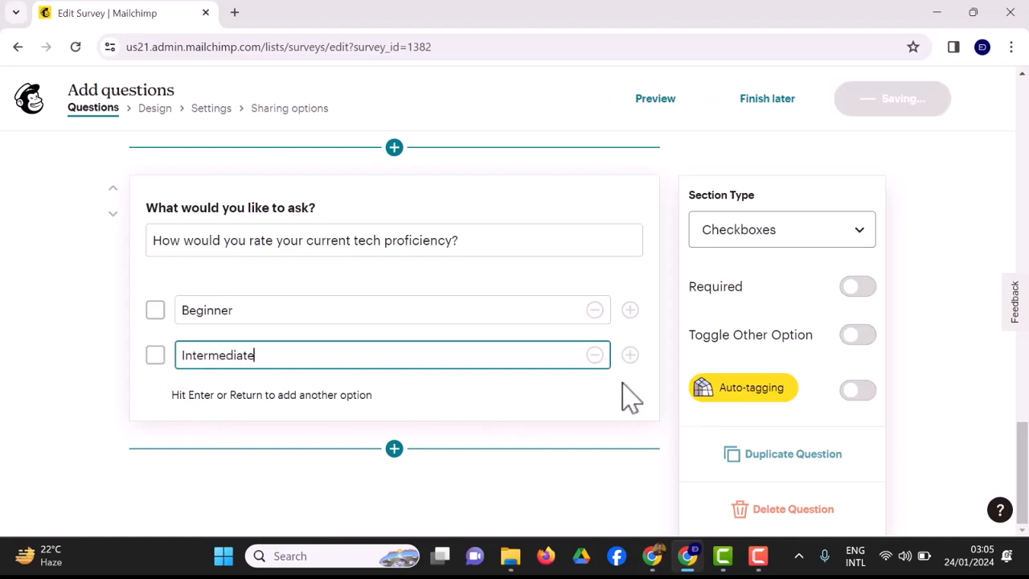
# Add a third option to the proficiency question and fill it with "Advanced" copied from ChatGPT.
pyautogui.click(630, 354)
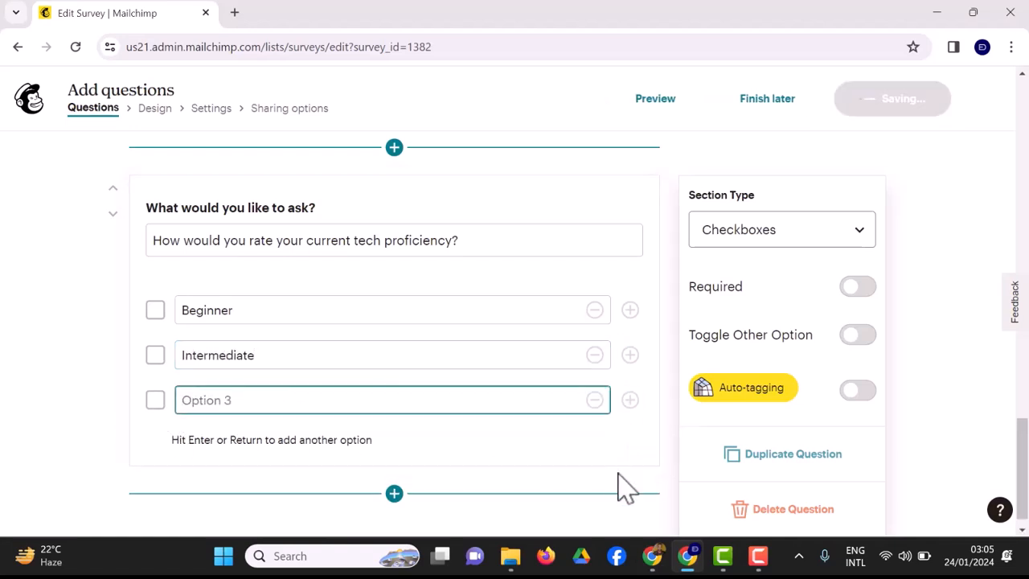
pyautogui.click(653, 556)
pyautogui.click(380, 297)
pyautogui.moveTo(381, 298); pyautogui.dragTo(432, 297)
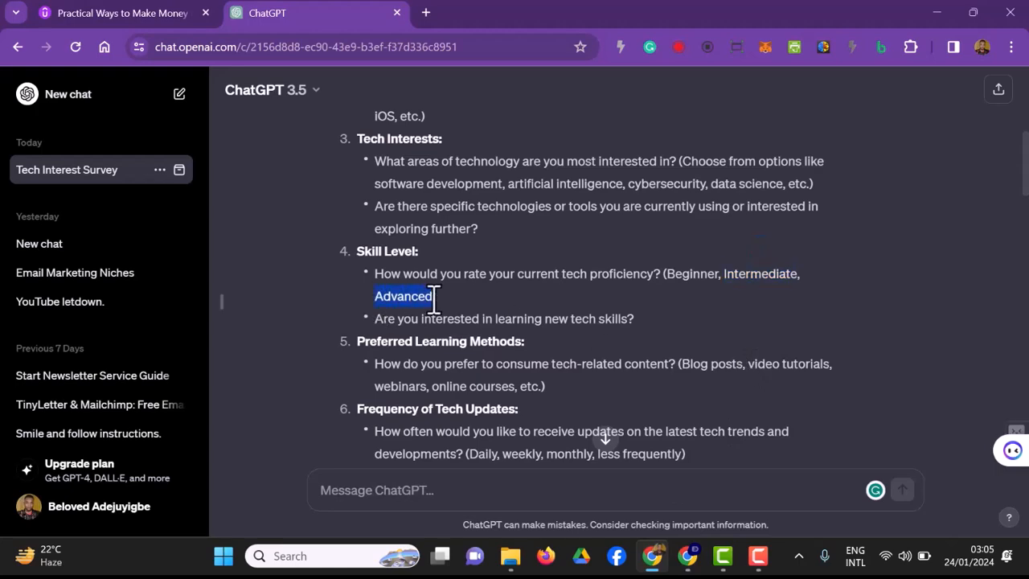
pyautogui.rightClick(417, 294)
pyautogui.click(483, 55)
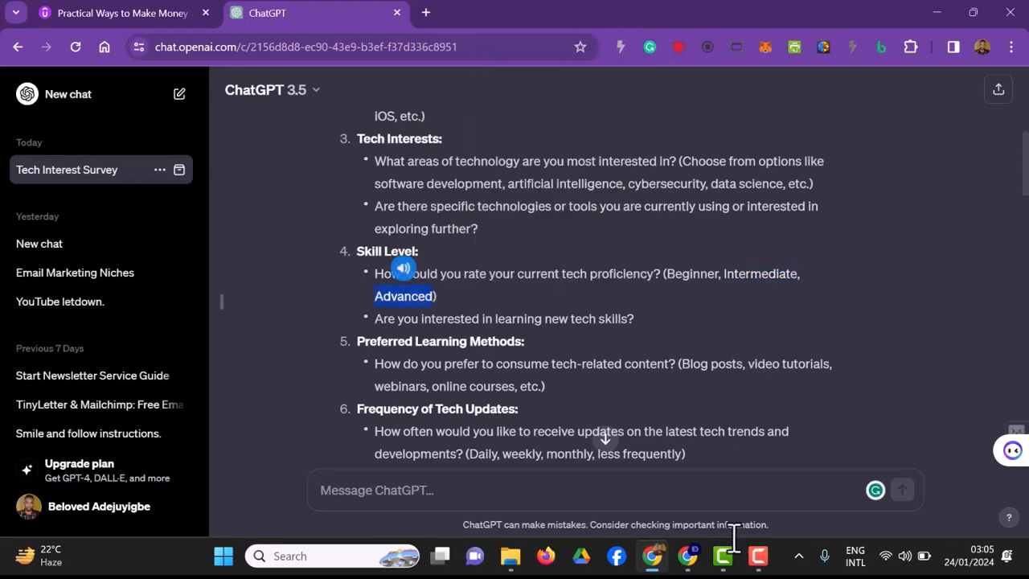
pyautogui.click(688, 556)
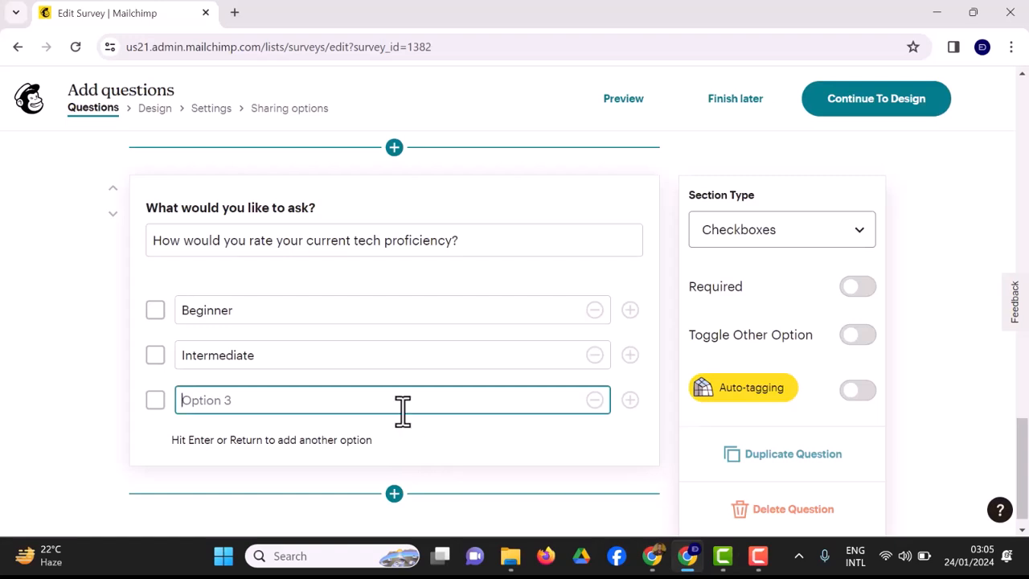
pyautogui.hotkey('ctrl', 'v')
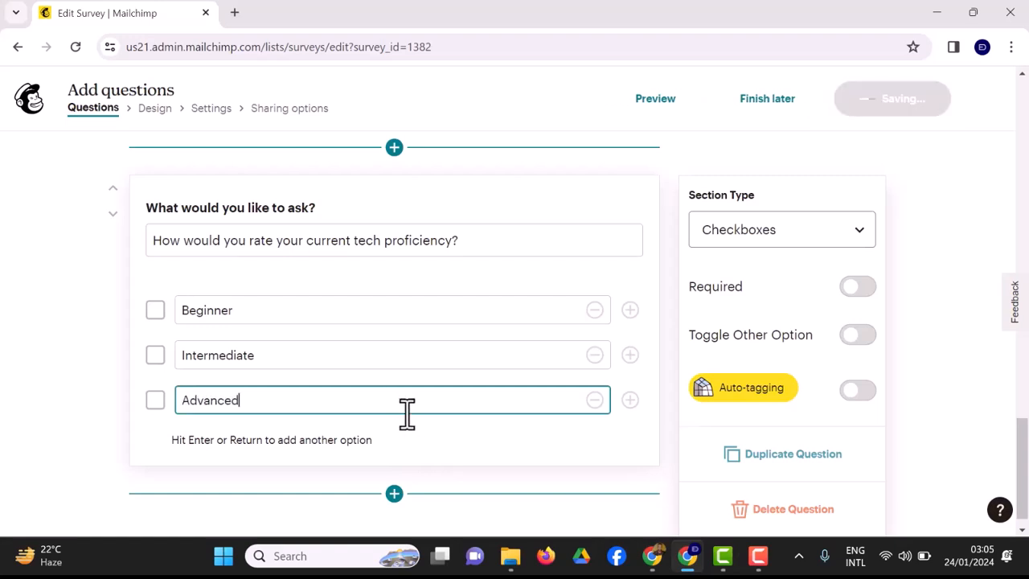
# In ChatGPT's Skill Level section, copy "Are you interested in learning new tech skills?".
pyautogui.click(395, 495)
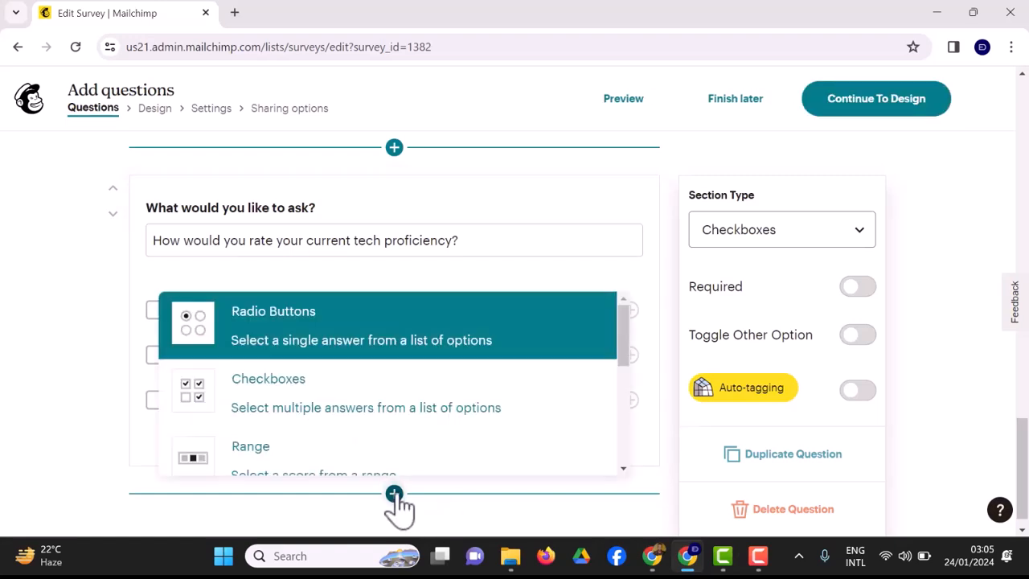
pyautogui.click(652, 555)
pyautogui.moveTo(376, 319); pyautogui.dragTo(648, 340)
pyautogui.rightClick(608, 337)
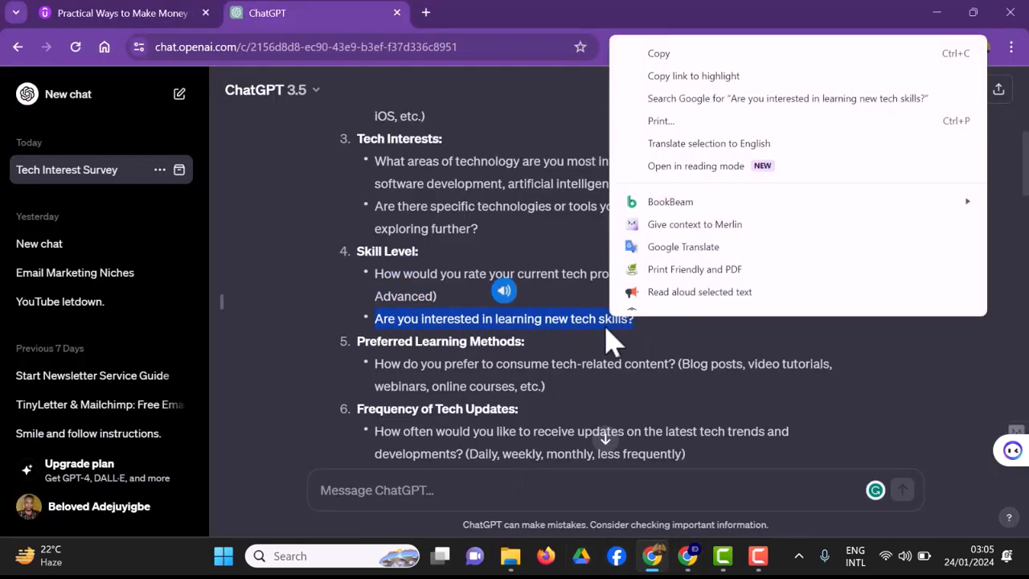
pyautogui.click(680, 54)
# Back in the Mailchimp survey, add a Checkboxes question below the proficiency question with the copied text about learning new tech skills.
pyautogui.click(692, 562)
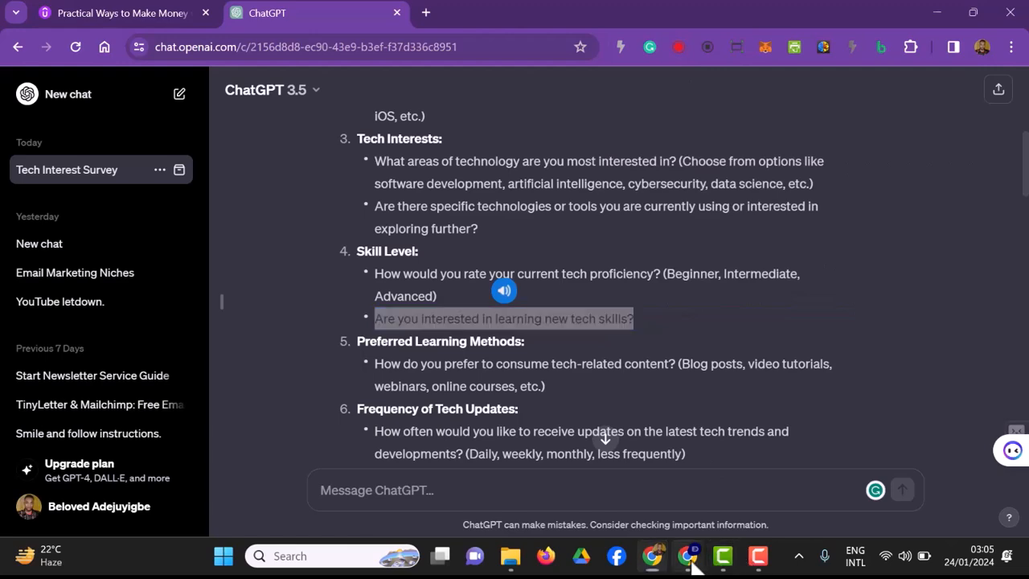
pyautogui.click(394, 494)
pyautogui.scroll(-3, 406, 453)
pyautogui.scroll(3, 395, 452)
pyautogui.click(361, 404)
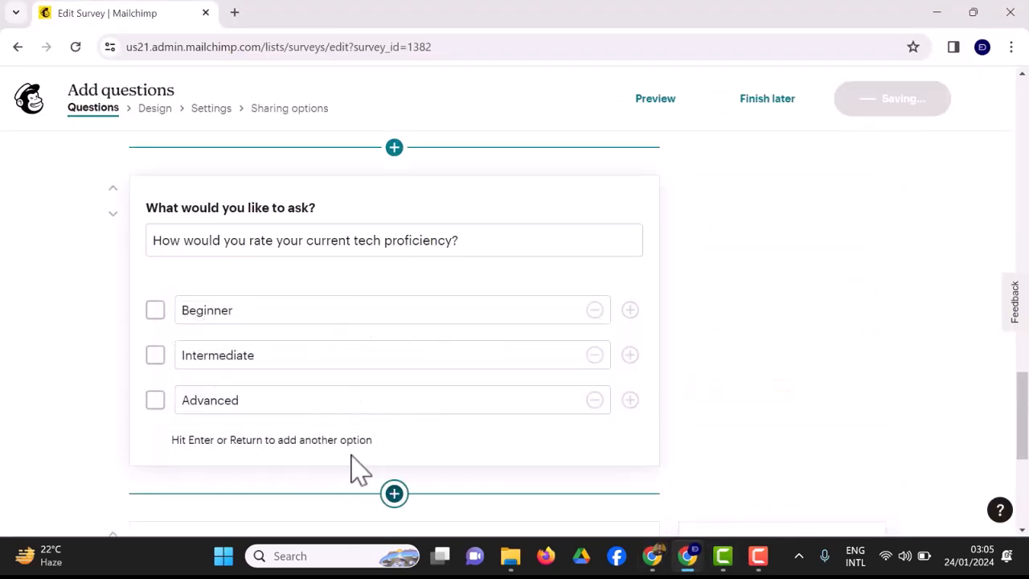
pyautogui.click(254, 345)
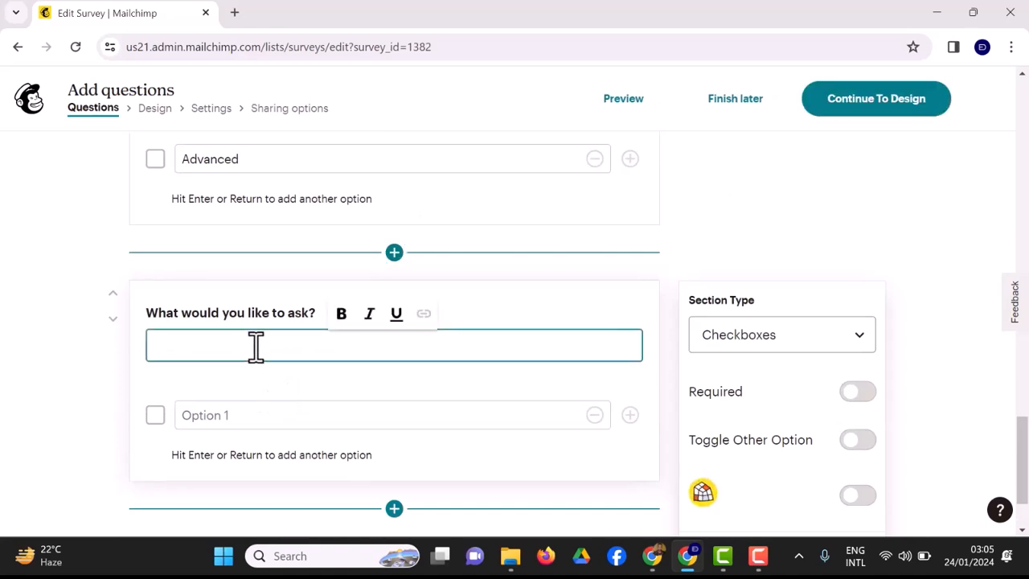
pyautogui.hotkey('ctrl', 'v')
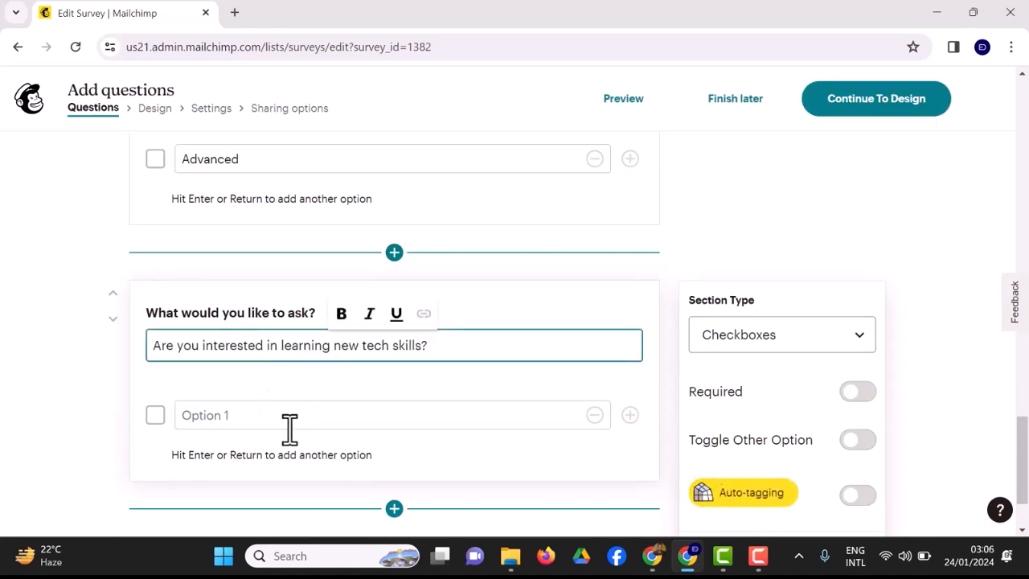
pyautogui.click(272, 416)
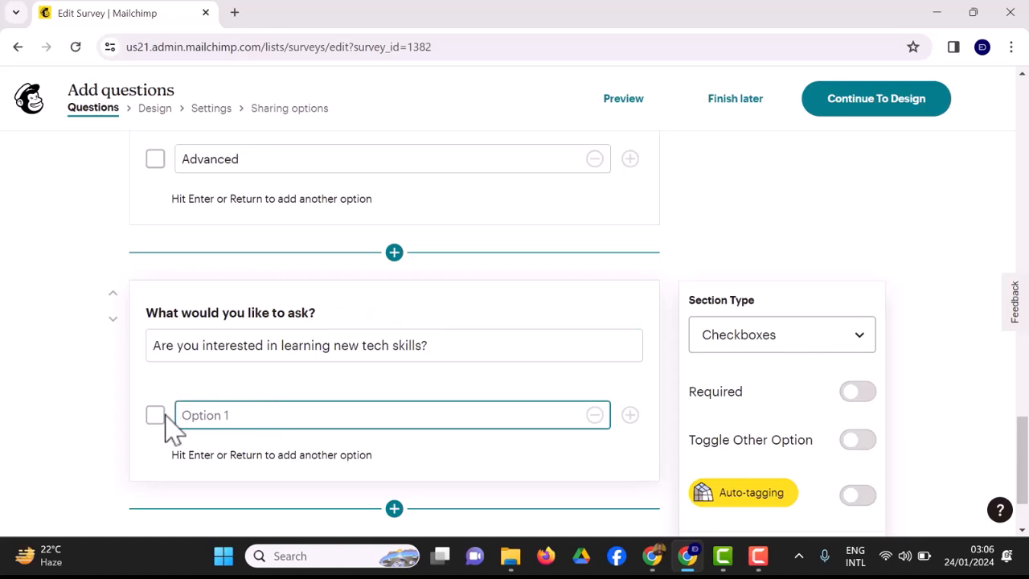
# Give the question about learning new tech skills two options, "Yes" and "No".
pyautogui.write('Yes')
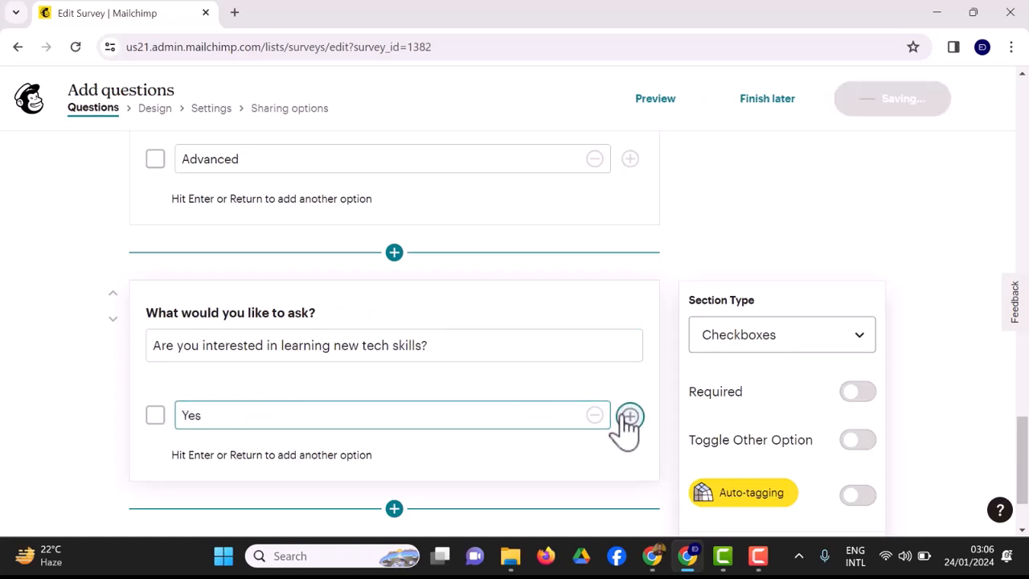
pyautogui.click(630, 415)
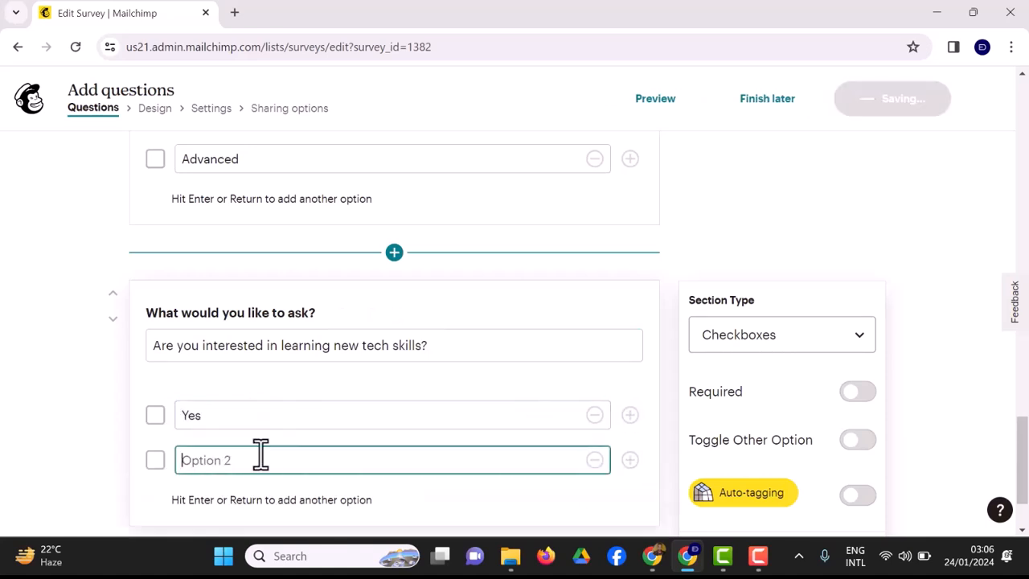
pyautogui.write('No')
# Review the options of the proficiency question and the neighbouring questions in the survey.
pyautogui.scroll(4, 340, 422)
pyautogui.scroll(-2, 356, 427)
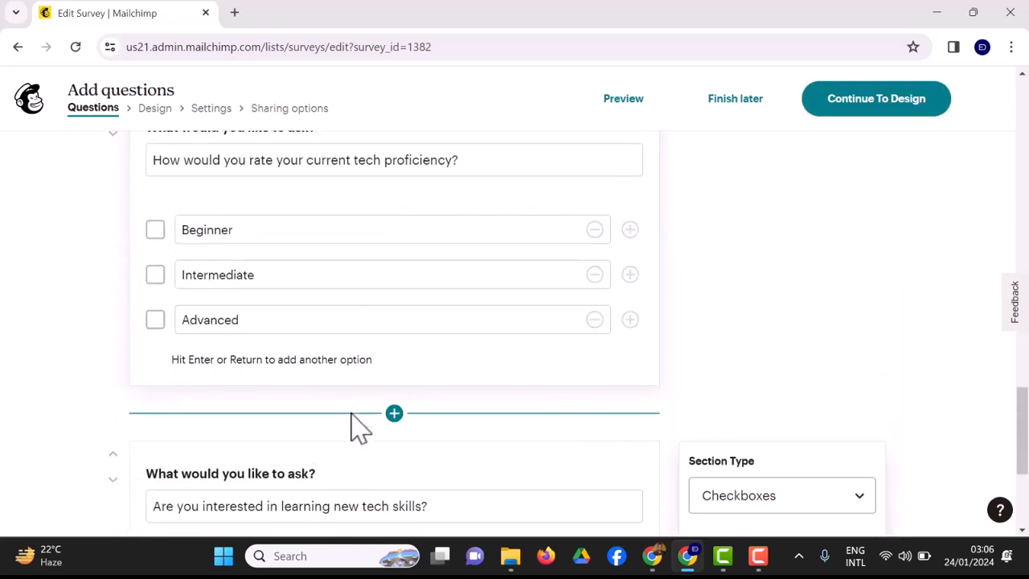
pyautogui.scroll(1, 330, 384)
pyautogui.scroll(6, 351, 389)
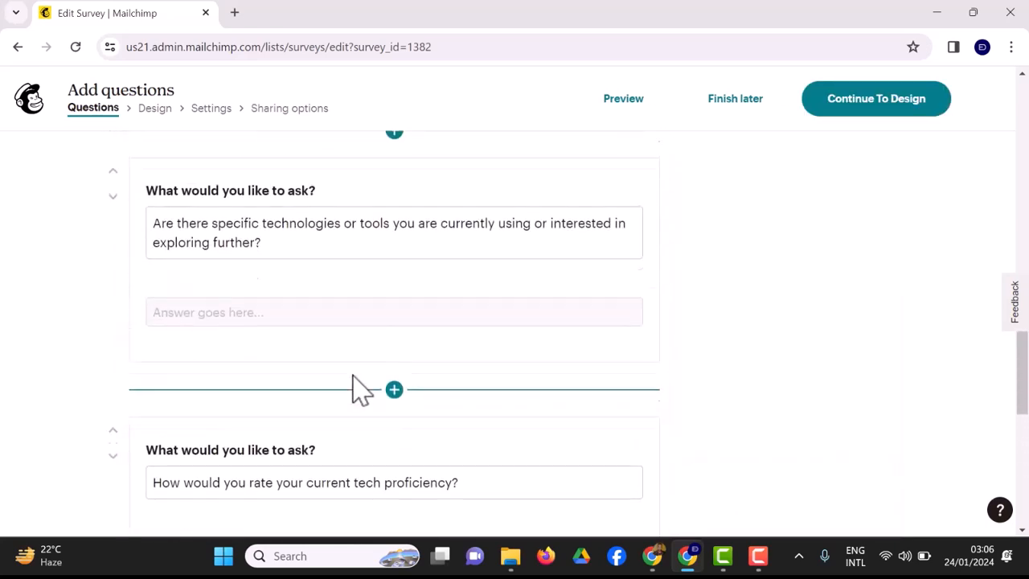
pyautogui.scroll(-2, 352, 386)
pyautogui.scroll(-2, 355, 384)
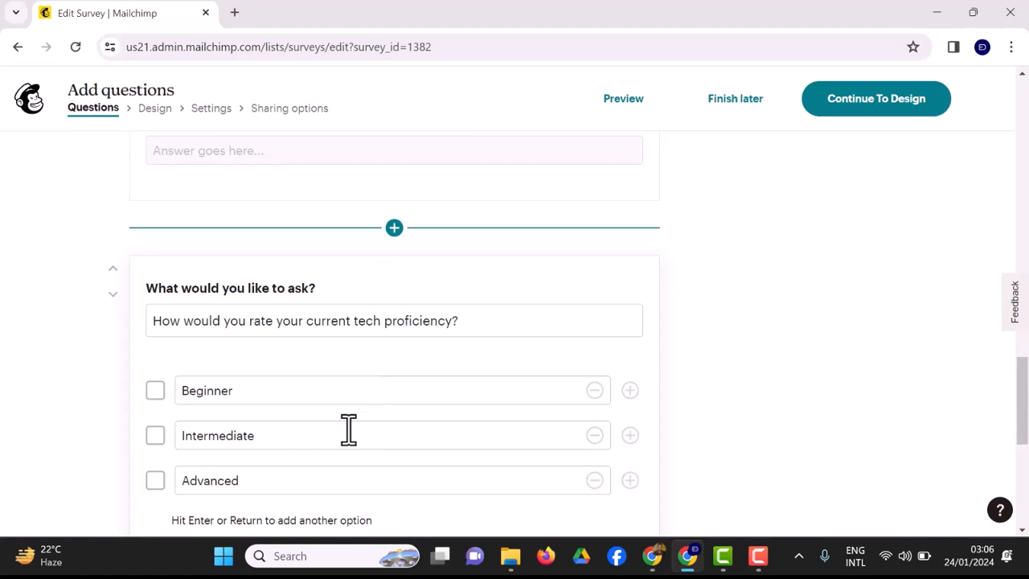
pyautogui.scroll(-1, 356, 441)
pyautogui.scroll(2, 379, 401)
pyautogui.scroll(-4, 381, 406)
pyautogui.scroll(-2, 388, 412)
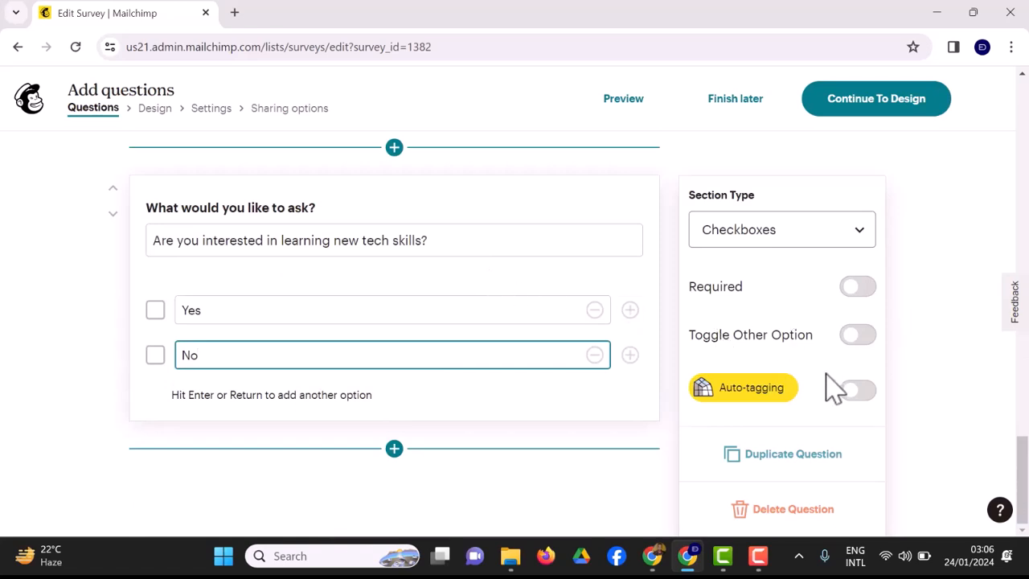
# Change the section type of the question about learning new tech skills to Radio Buttons and make it required.
pyautogui.click(776, 236)
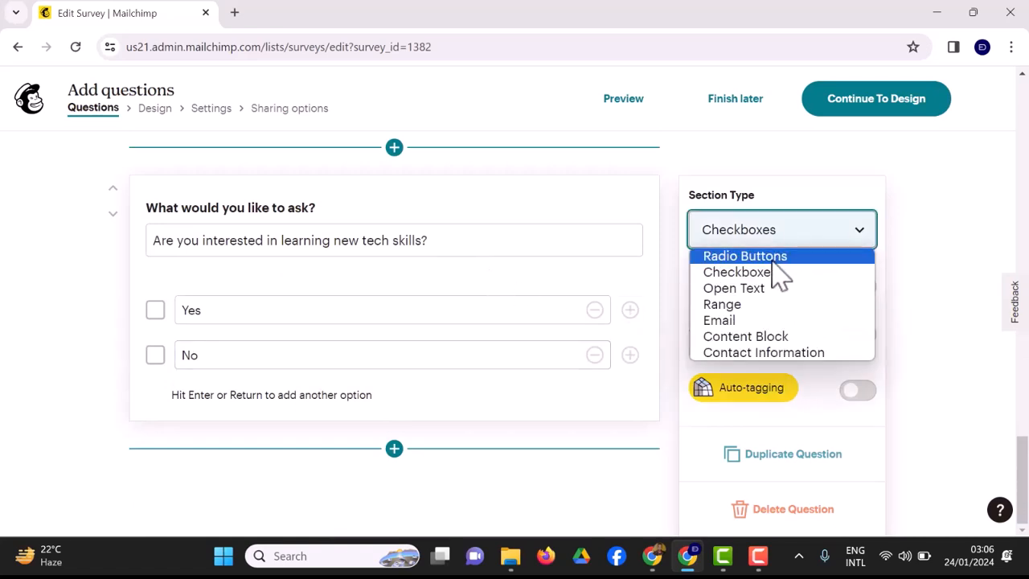
pyautogui.click(773, 256)
pyautogui.scroll(1, 389, 369)
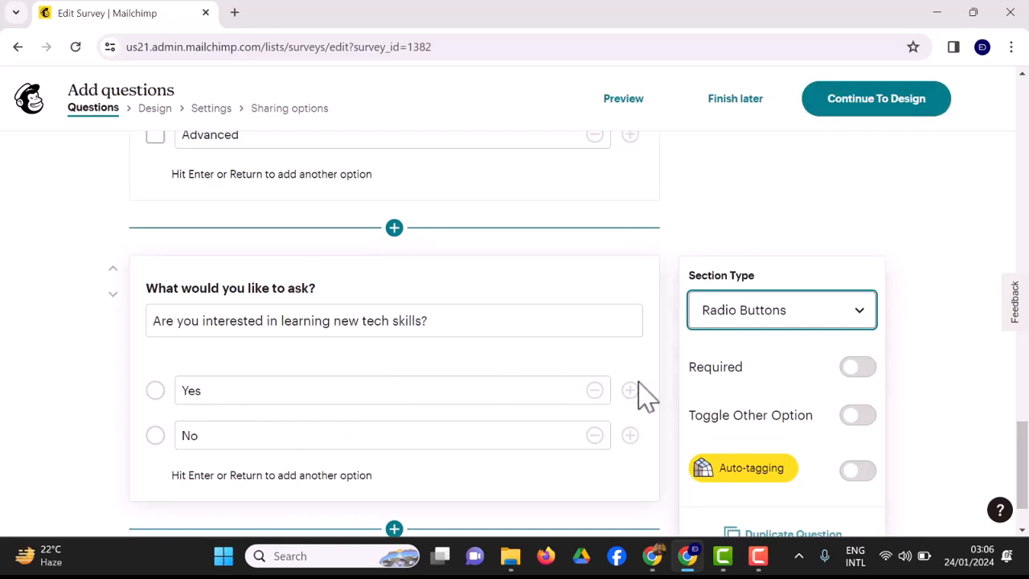
pyautogui.click(862, 372)
# Change the section type of the current tech proficiency question to Radio Buttons.
pyautogui.scroll(2, 346, 382)
pyautogui.scroll(2, 345, 363)
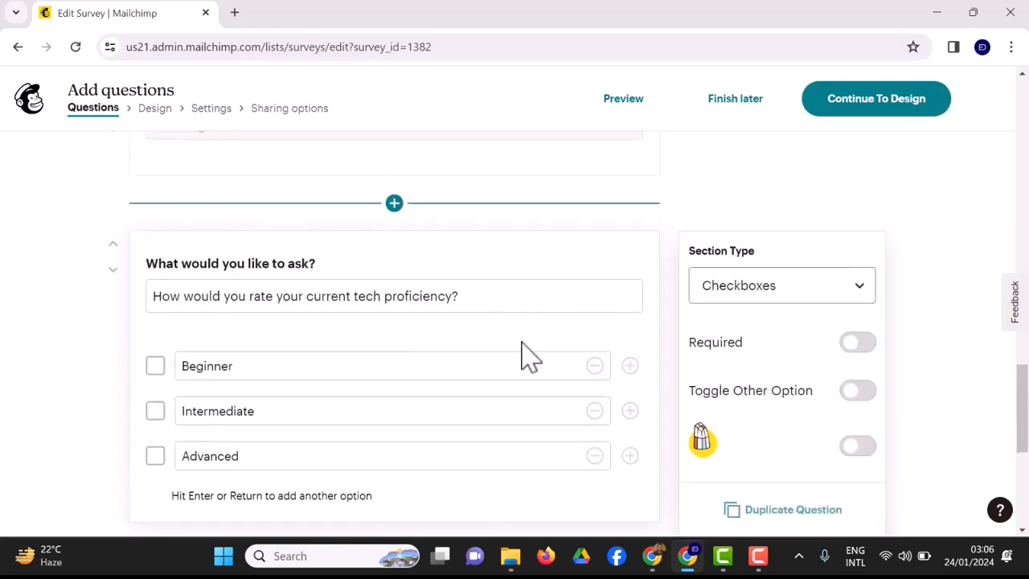
pyautogui.click(740, 287)
pyautogui.click(744, 312)
# Change the section type of the "What devices do you use regularly?" question to Radio Buttons.
pyautogui.scroll(5, 500, 360)
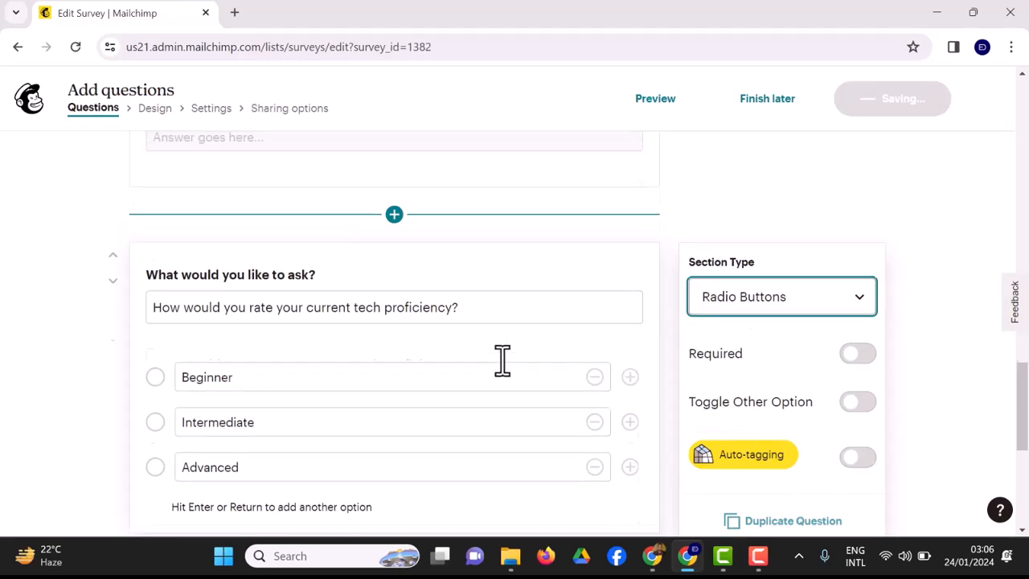
pyautogui.scroll(5, 504, 359)
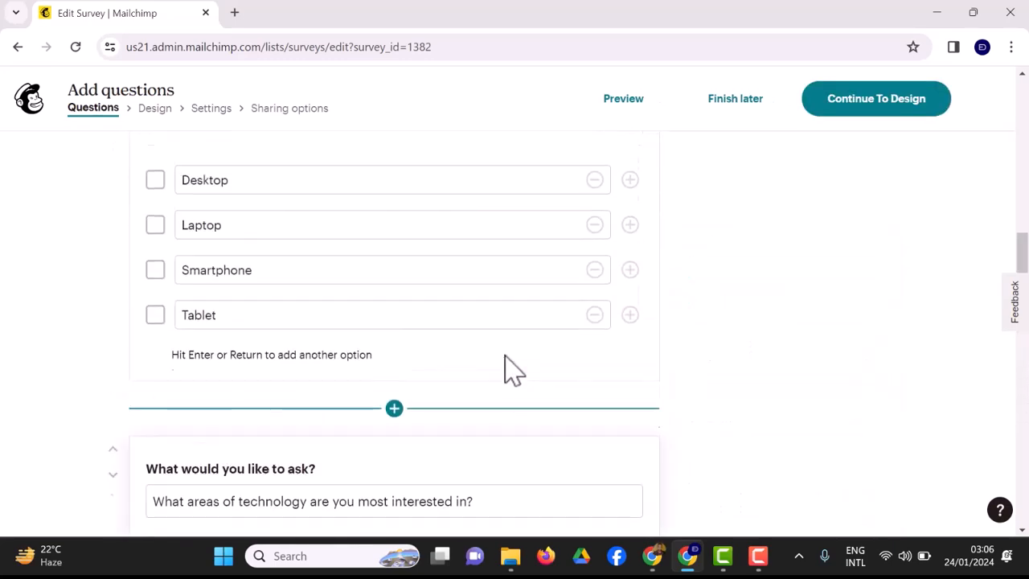
pyautogui.click(505, 233)
pyautogui.click(764, 197)
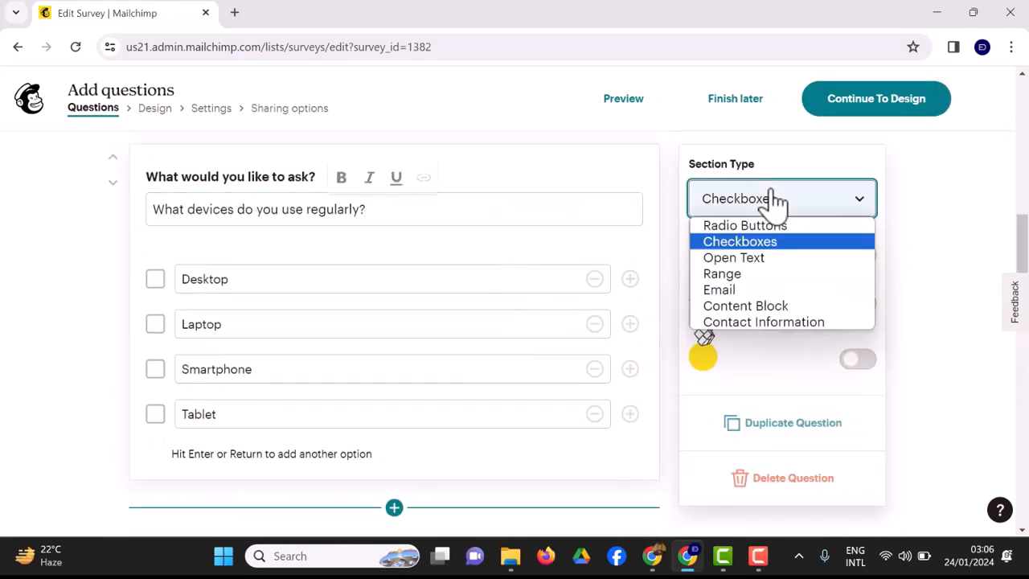
pyautogui.click(764, 227)
# Change the section type of the current occupation question to Radio Buttons.
pyautogui.scroll(6, 464, 367)
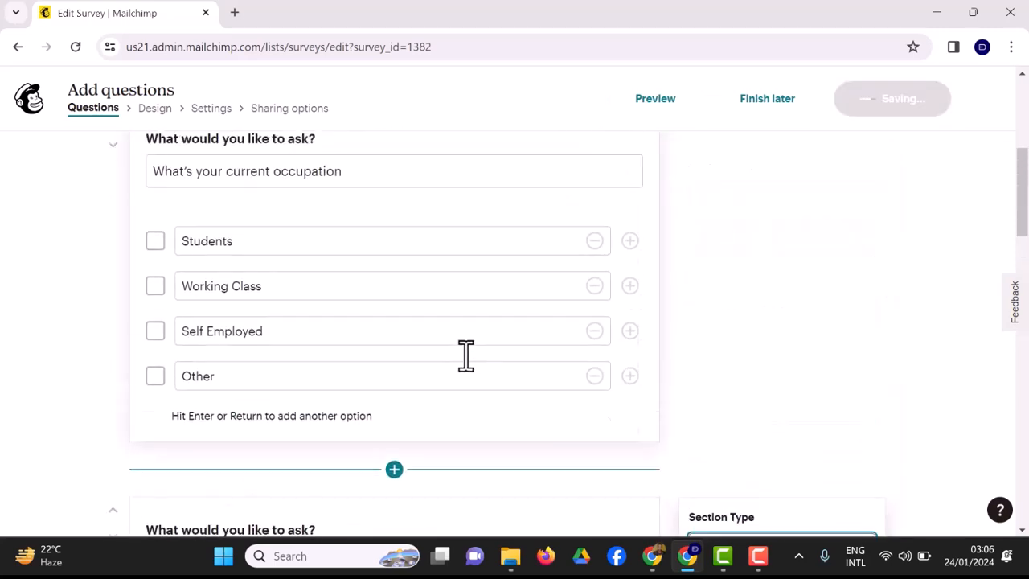
pyautogui.click(462, 312)
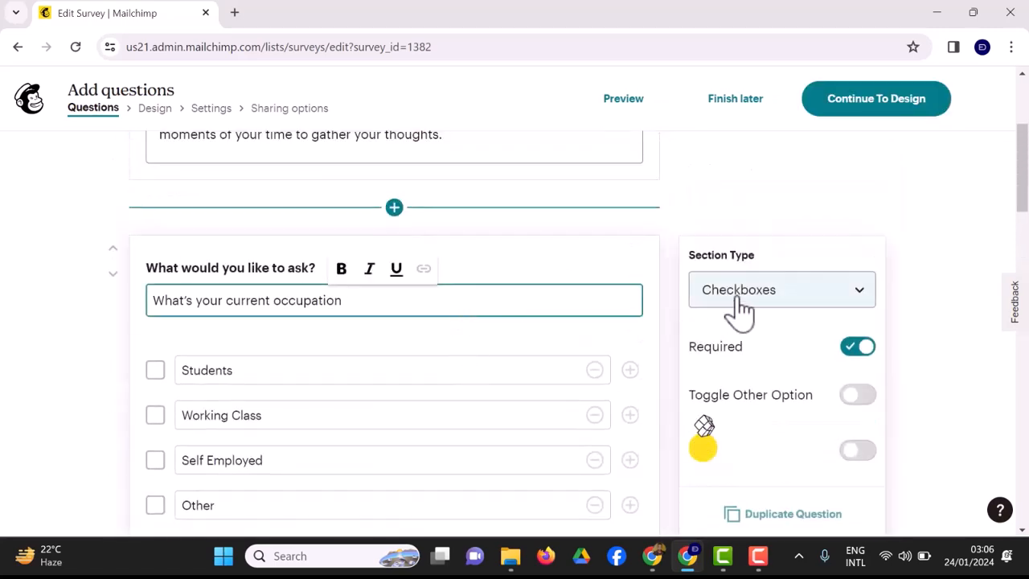
pyautogui.click(737, 296)
pyautogui.click(741, 317)
pyautogui.scroll(3, 555, 329)
pyautogui.scroll(-3, 552, 321)
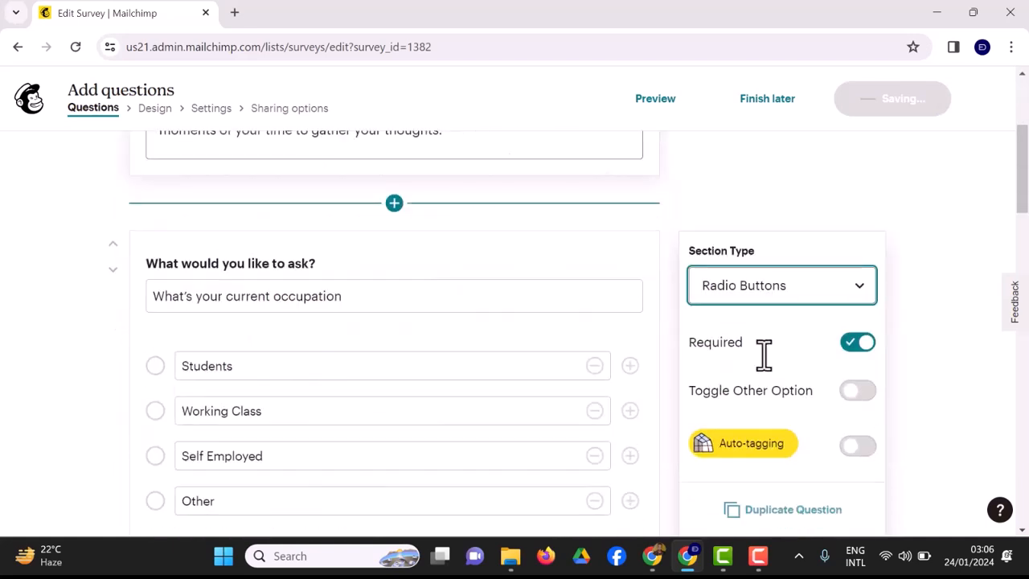
pyautogui.click(776, 295)
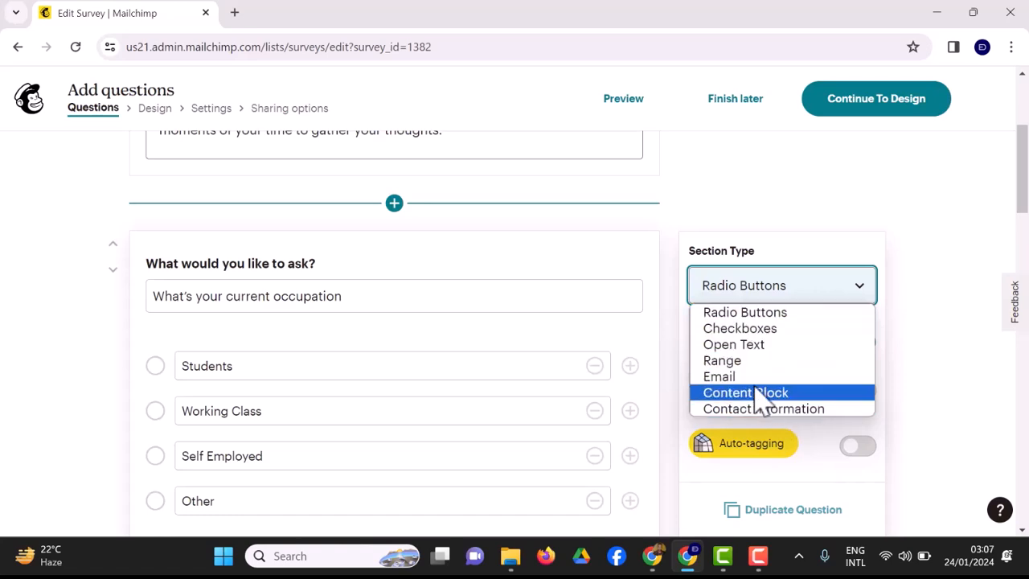
pyautogui.click(833, 239)
# Switch to ChatGPT and copy "How do you prefer to consume tech-related content?" from the Preferred Learning Methods section.
pyautogui.scroll(-15, 455, 369)
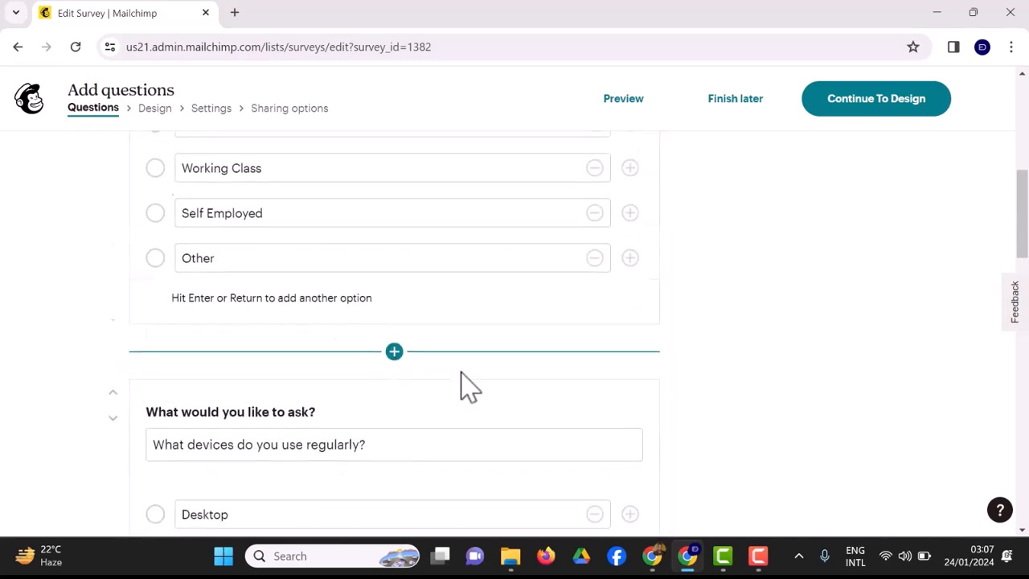
pyautogui.scroll(-9, 486, 402)
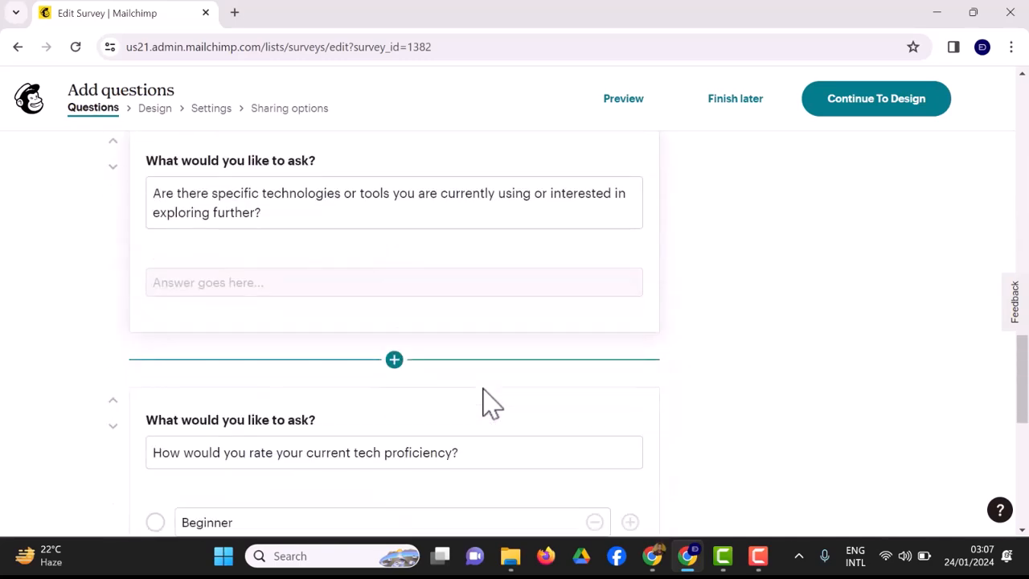
pyautogui.click(651, 556)
pyautogui.scroll(-1, 495, 362)
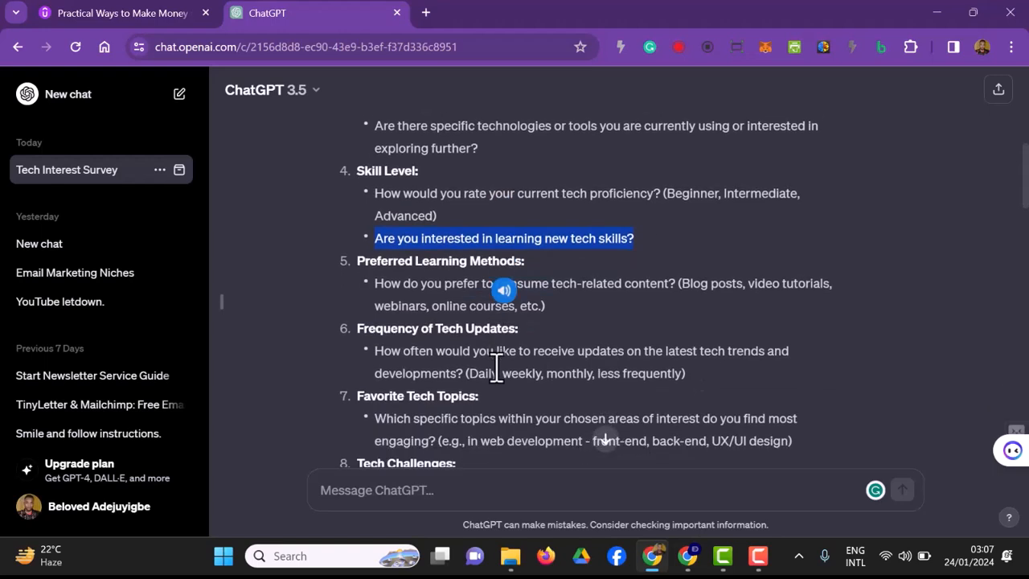
pyautogui.click(281, 324)
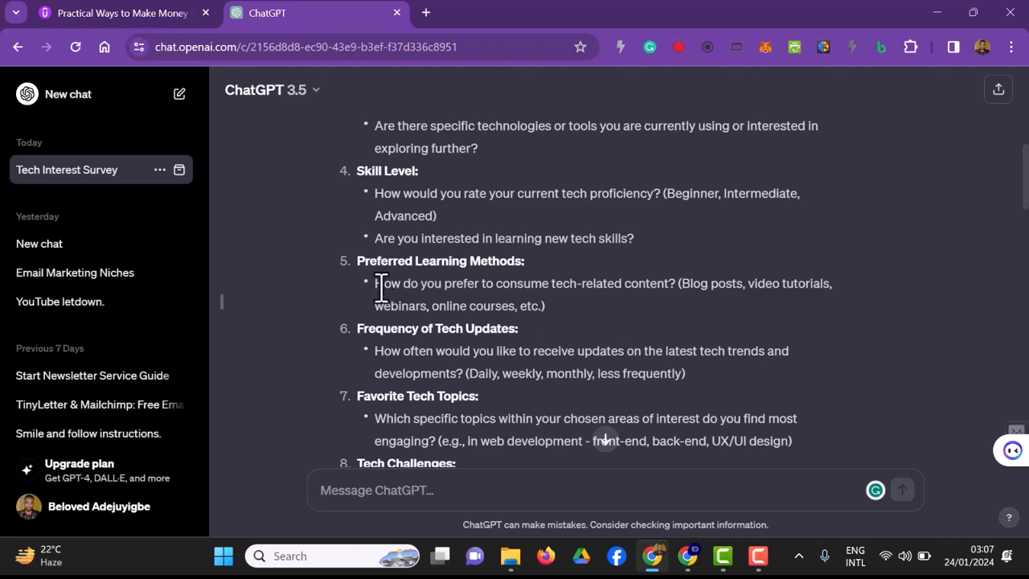
pyautogui.moveTo(374, 288); pyautogui.dragTo(653, 291)
pyautogui.hotkey('ctrl', 'c')
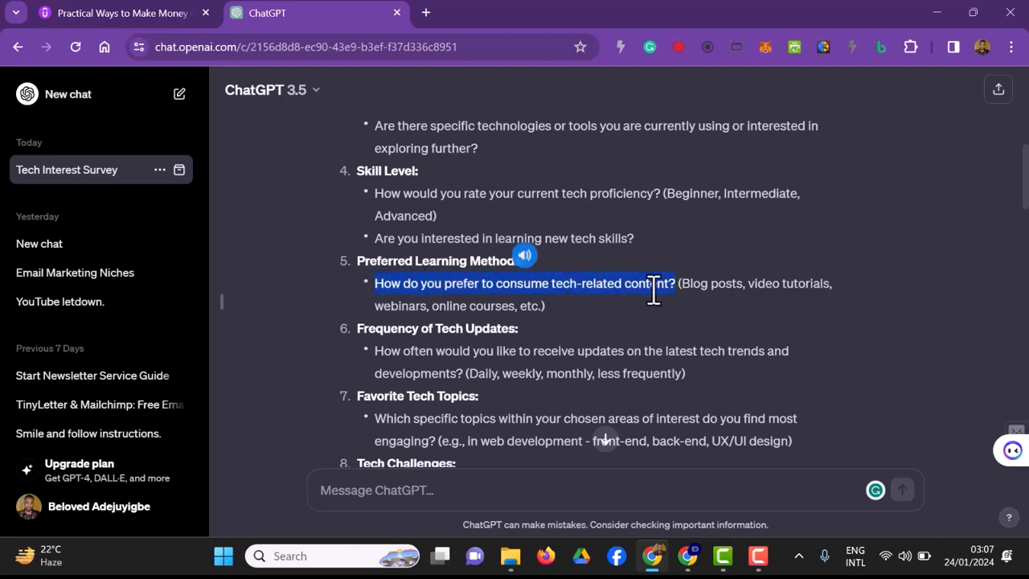
pyautogui.rightClick(645, 291)
pyautogui.click(299, 53)
# Back in the Mailchimp survey, add a Checkboxes question at the end with the copied text about consuming tech-related content.
pyautogui.click(687, 556)
pyautogui.click(393, 472)
pyautogui.scroll(-1, 368, 395)
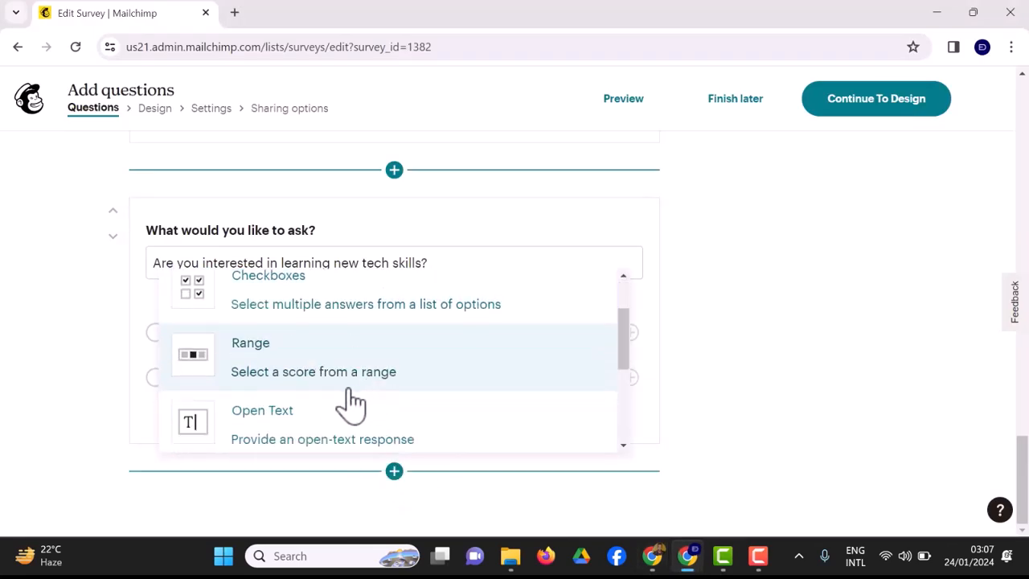
pyautogui.scroll(1, 293, 406)
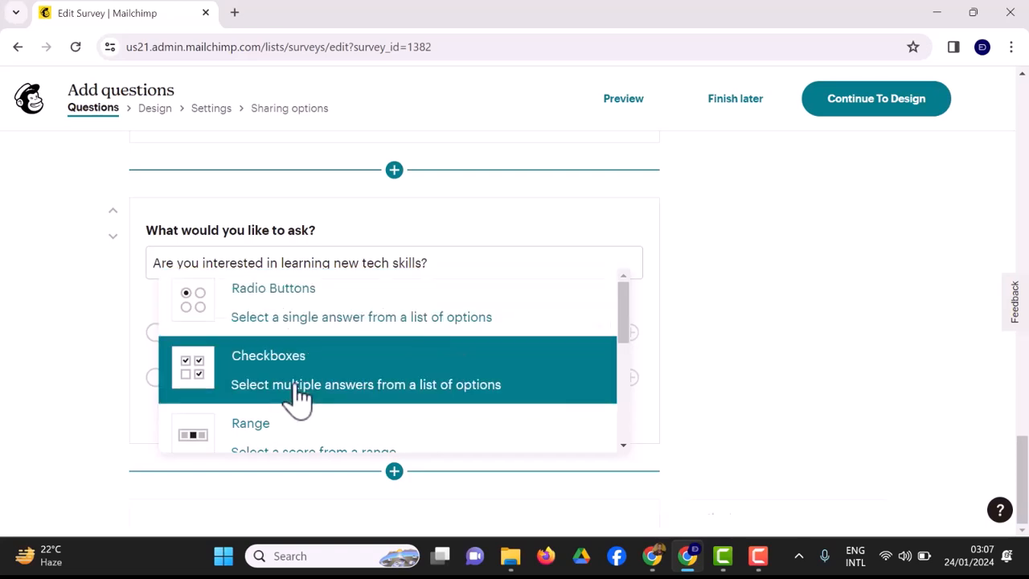
pyautogui.click(296, 399)
pyautogui.click(310, 400)
pyautogui.hotkey('ctrl', 'v')
pyautogui.scroll(-2, 438, 422)
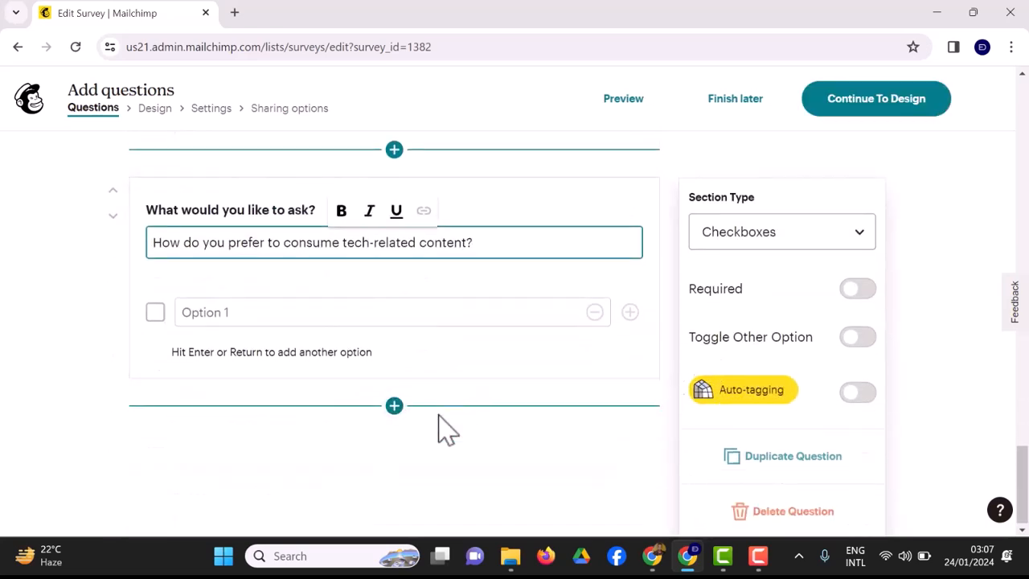
# Fill the first option of the content-consumption question with "Blog posts" copied from ChatGPT.
pyautogui.click(656, 556)
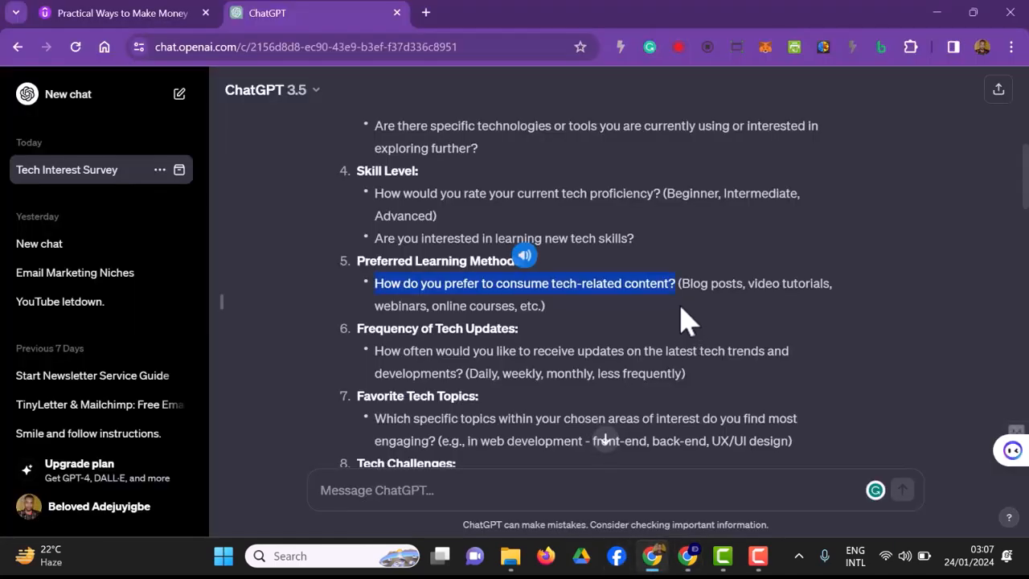
pyautogui.moveTo(680, 286); pyautogui.dragTo(726, 287)
pyautogui.rightClick(726, 287)
pyautogui.click(742, 51)
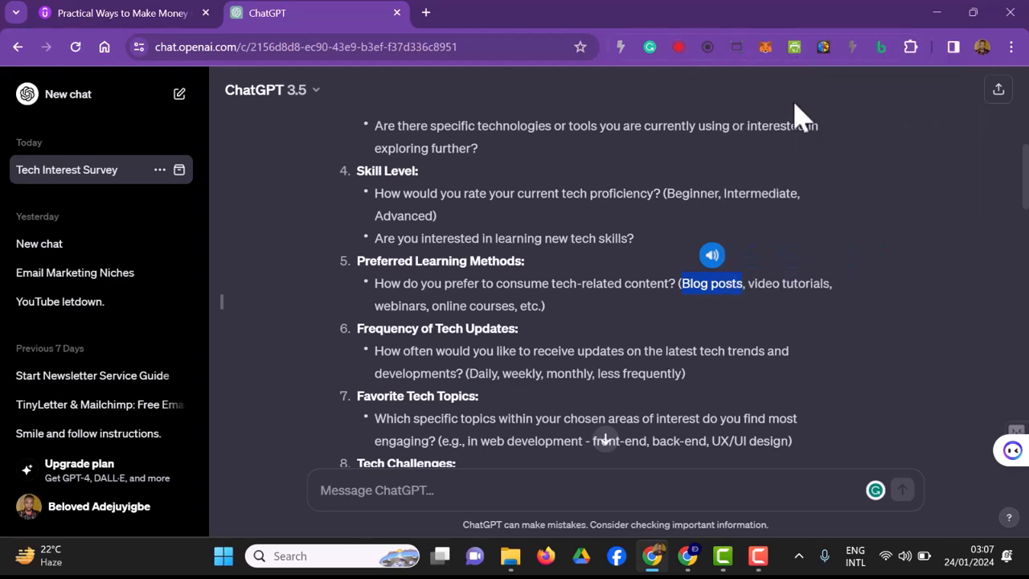
pyautogui.click(687, 556)
pyautogui.hotkey('ctrl', 'v')
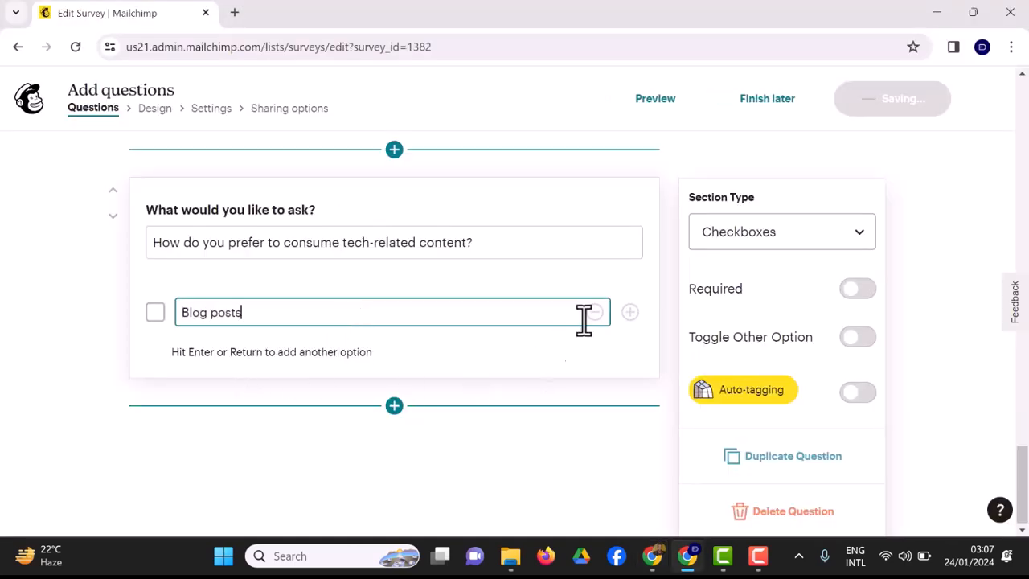
# Add a second option to the content-consumption question reading "YouTube Video Tutorials", based on ChatGPT's "video tutorials".
pyautogui.click(629, 312)
pyautogui.click(653, 556)
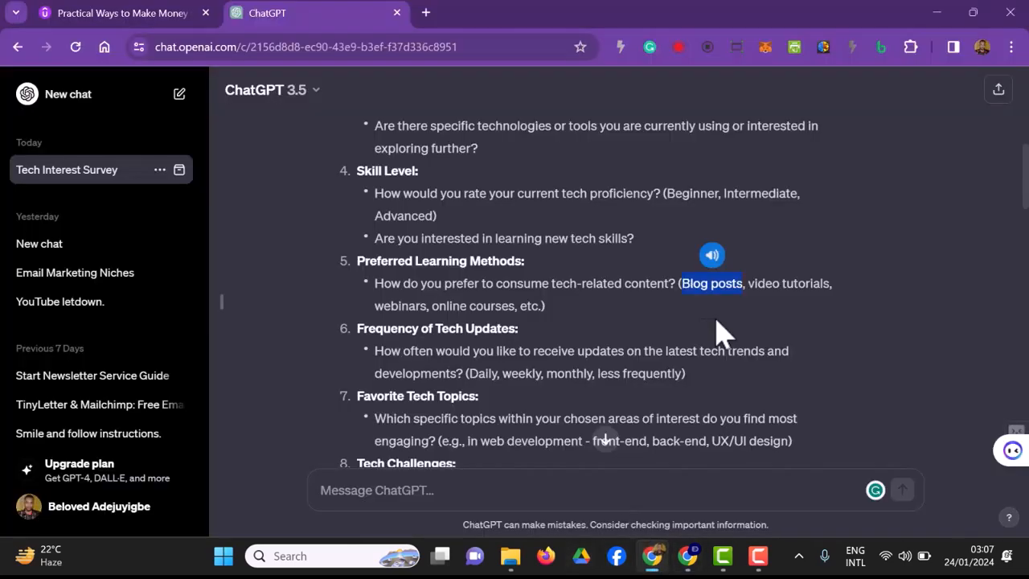
pyautogui.moveTo(751, 285); pyautogui.dragTo(843, 303)
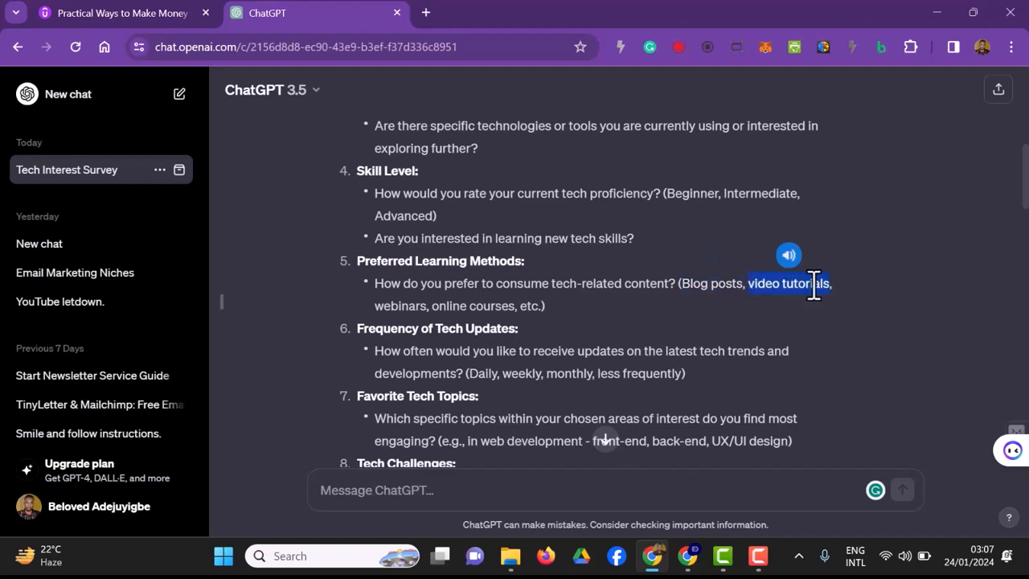
pyautogui.click(687, 556)
pyautogui.write('YouT')
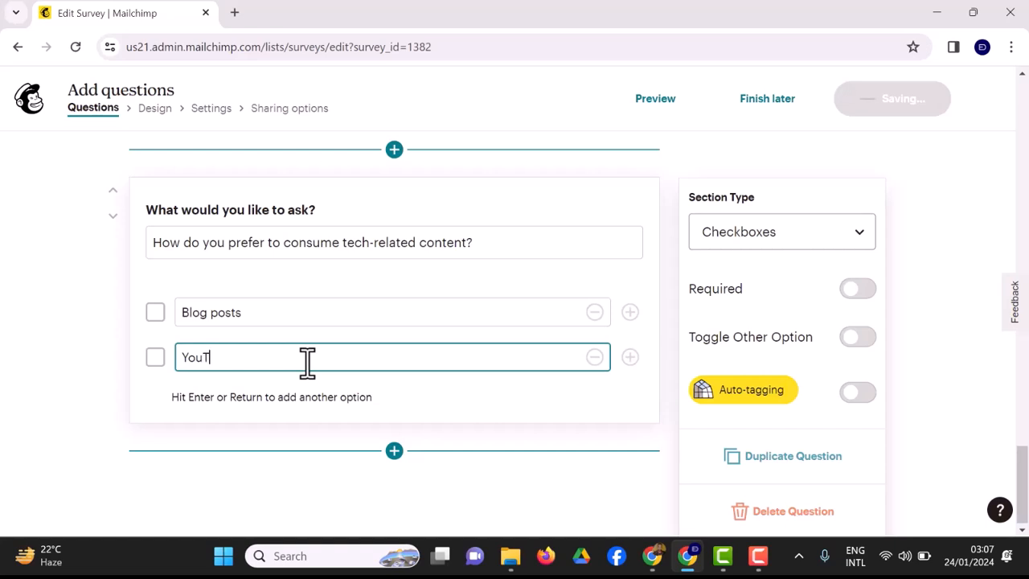
pyautogui.write('ube ideo tutorials')
# Add a third option reading "Live webinars", based on ChatGPT's "webinars", and an empty fourth option to the content-consumption question.
pyautogui.click(629, 357)
pyautogui.click(652, 555)
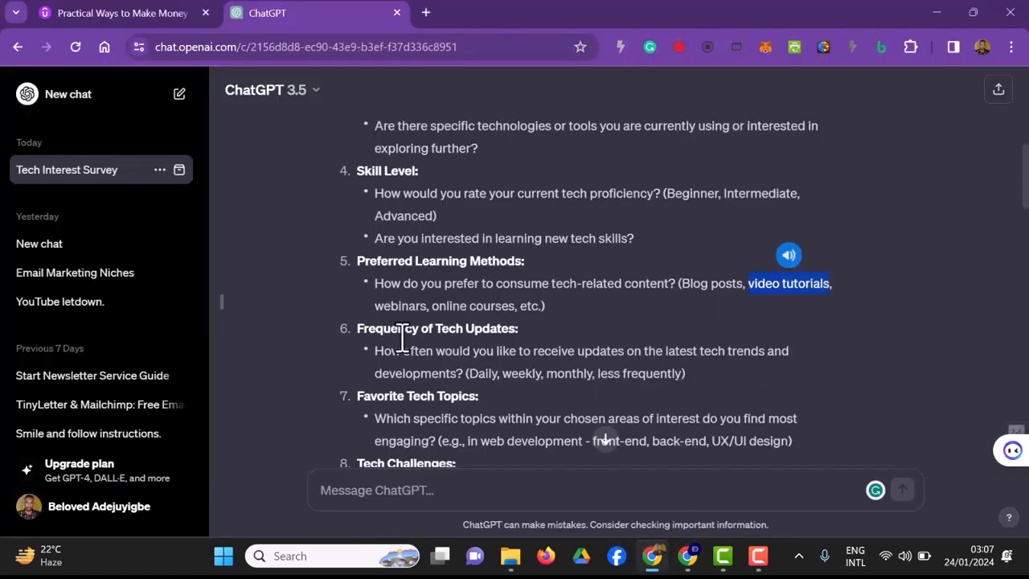
pyautogui.moveTo(376, 305); pyautogui.dragTo(426, 306)
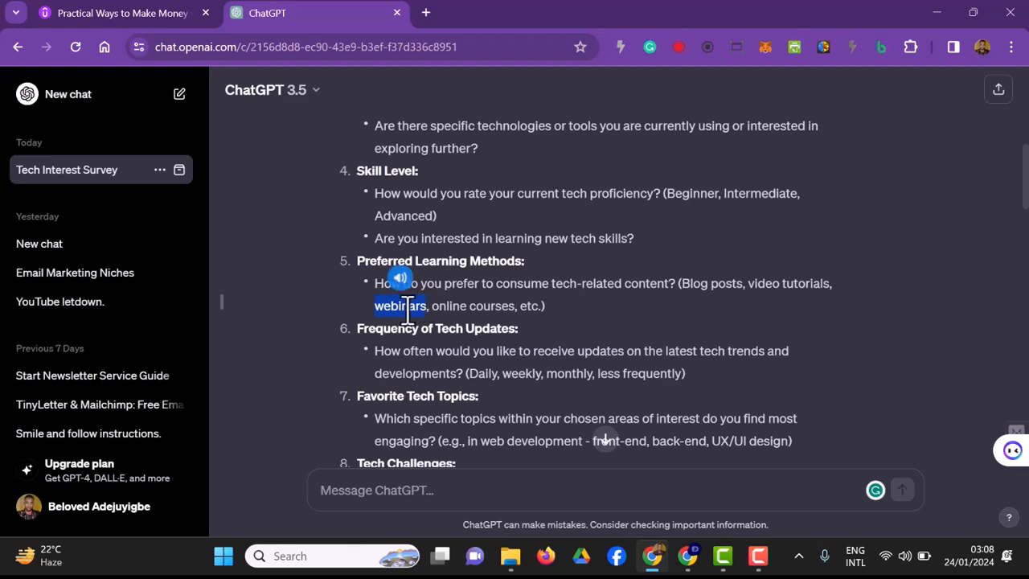
pyautogui.rightClick(403, 309)
pyautogui.click(475, 53)
pyautogui.click(687, 556)
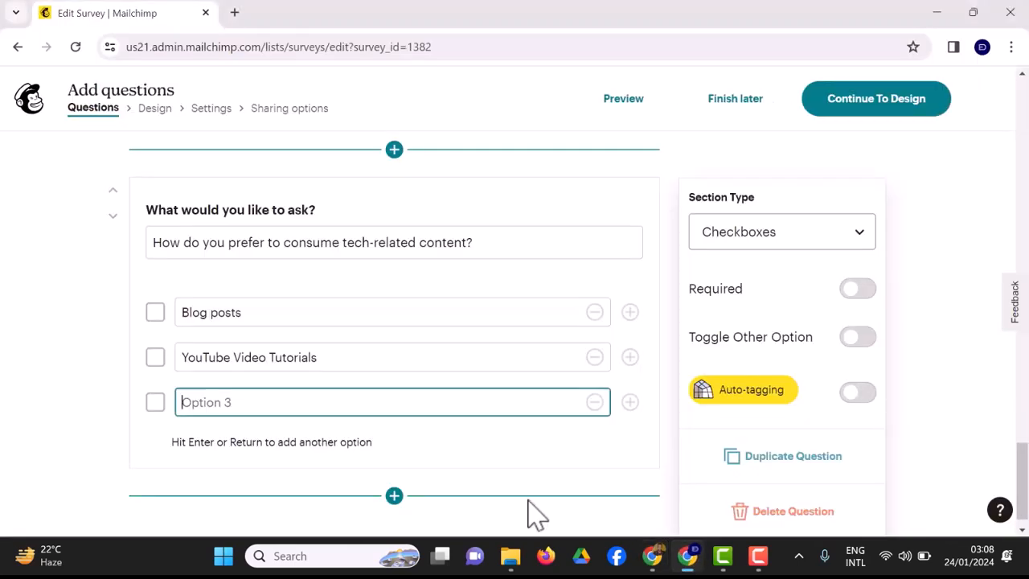
pyautogui.write('W')
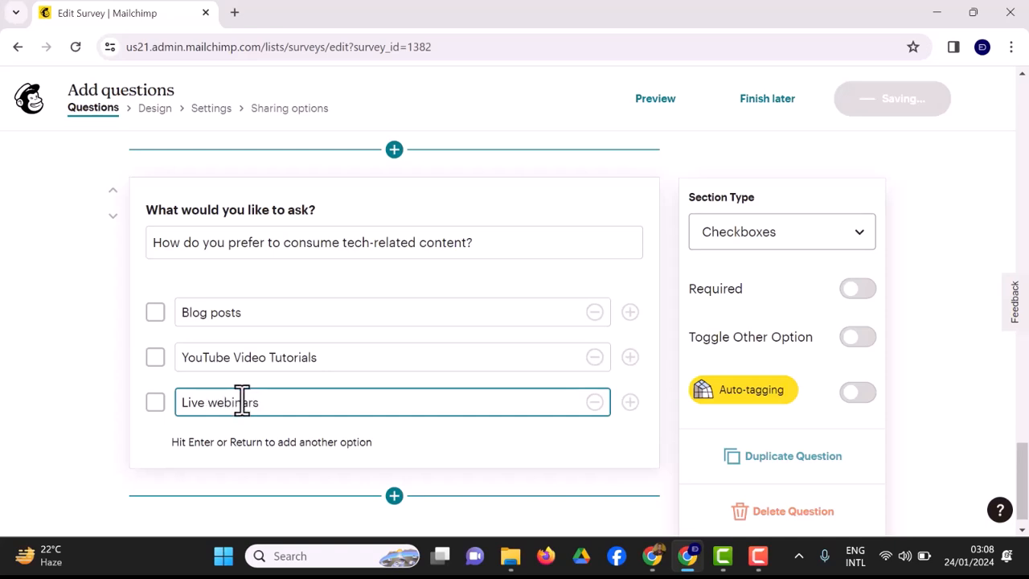
pyautogui.press('Return')
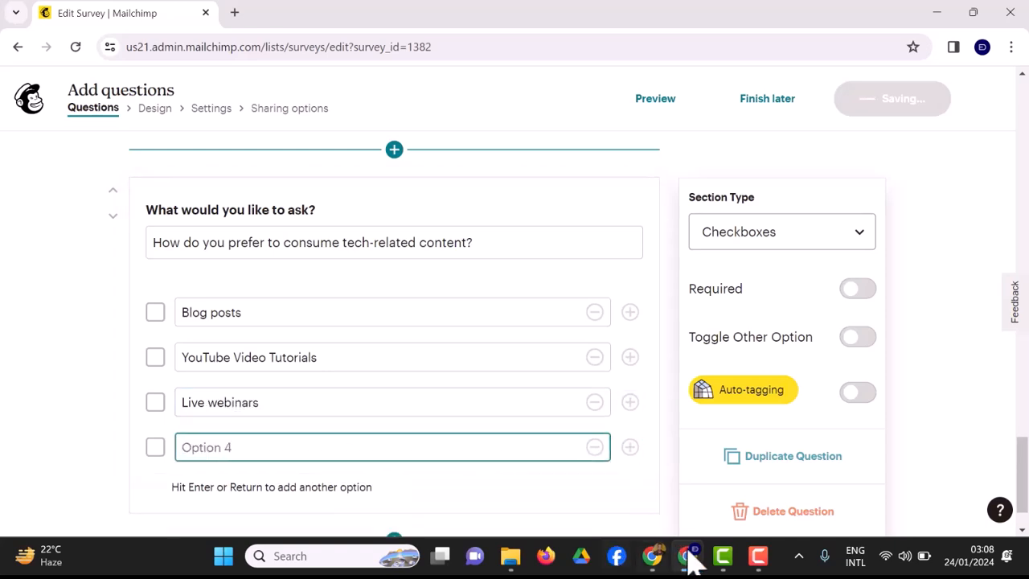
# Fill the content-consumption question's fourth option with "Paid online courses", based on ChatGPT's "online courses", and make the question required.
pyautogui.click(652, 555)
pyautogui.moveTo(433, 306); pyautogui.dragTo(504, 306)
pyautogui.rightClick(514, 305)
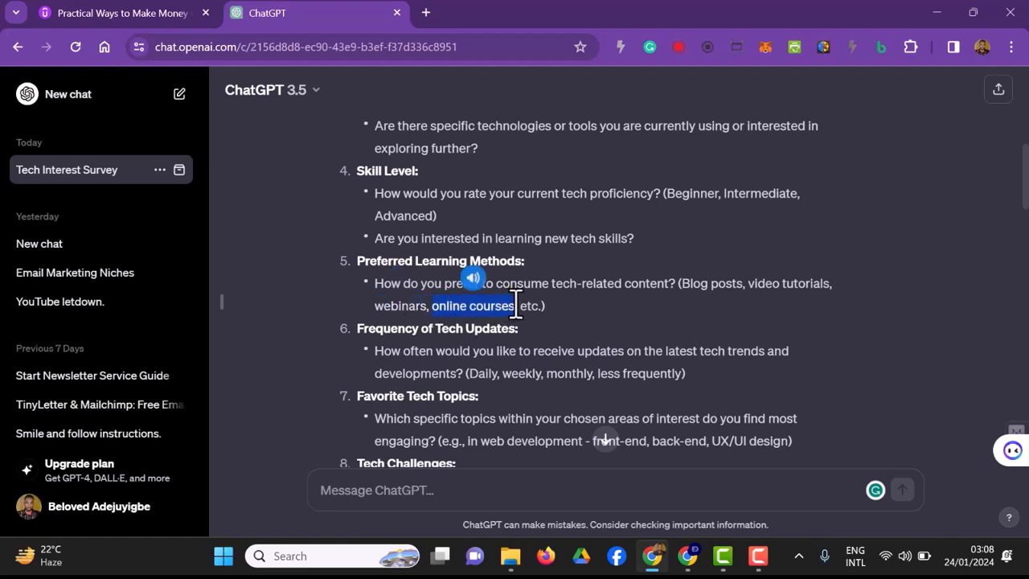
pyautogui.click(552, 53)
pyautogui.click(683, 558)
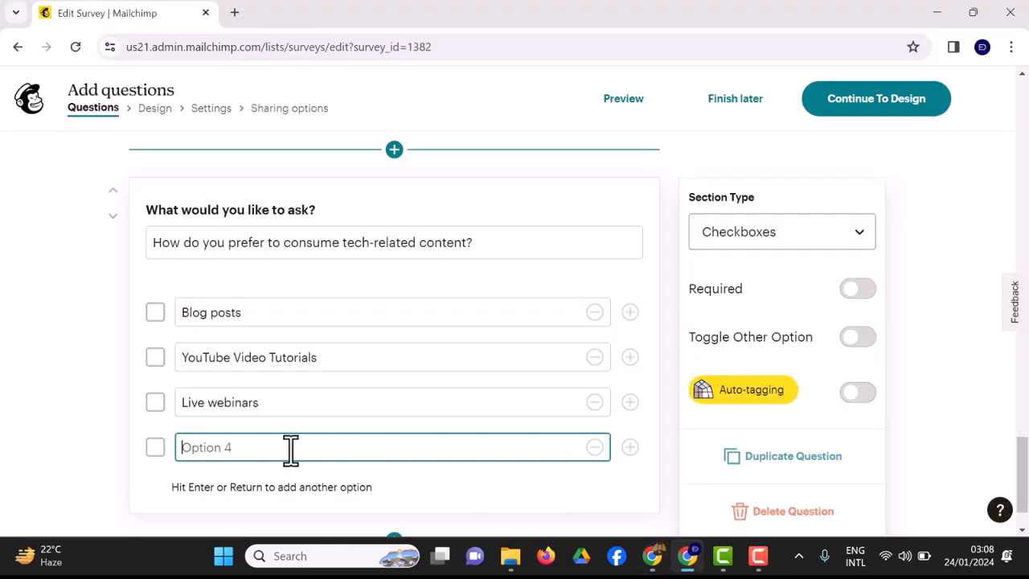
pyautogui.write('Paid online courses')
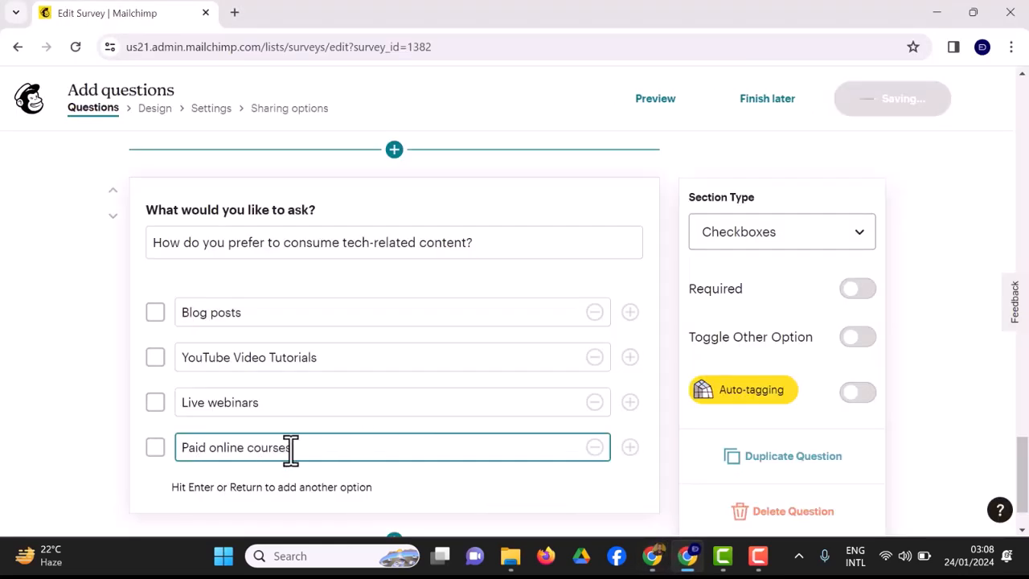
pyautogui.scroll(-1, 586, 475)
pyautogui.click(857, 223)
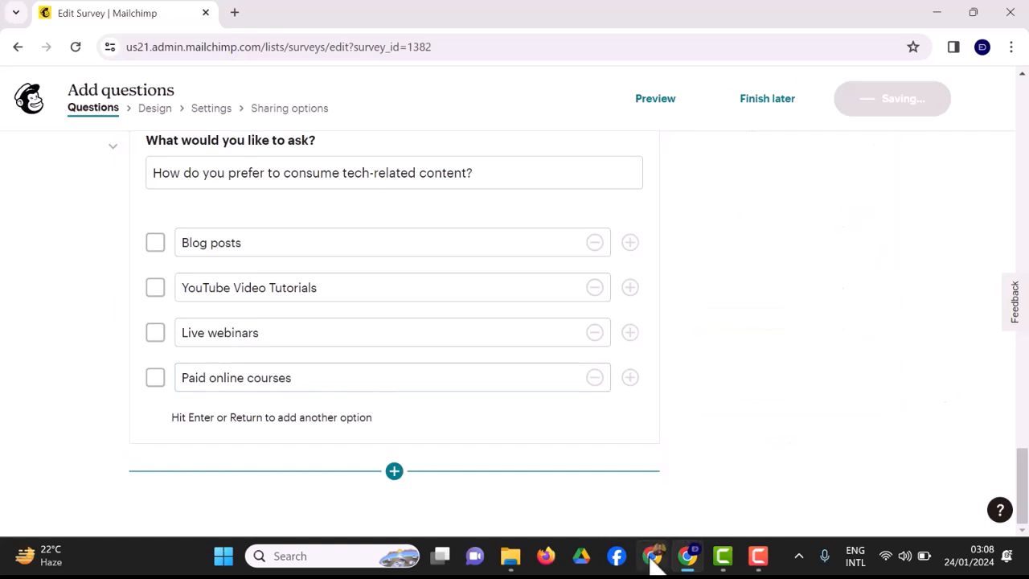
# Switch to ChatGPT and read through the remaining suggested survey questions and the drafted introduction.
pyautogui.click(652, 557)
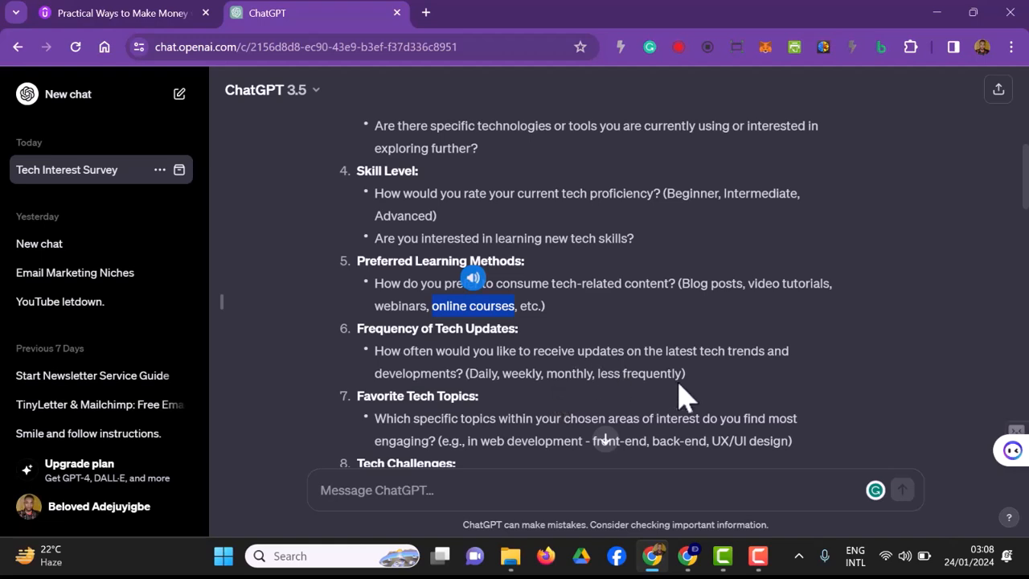
pyautogui.scroll(-1, 482, 337)
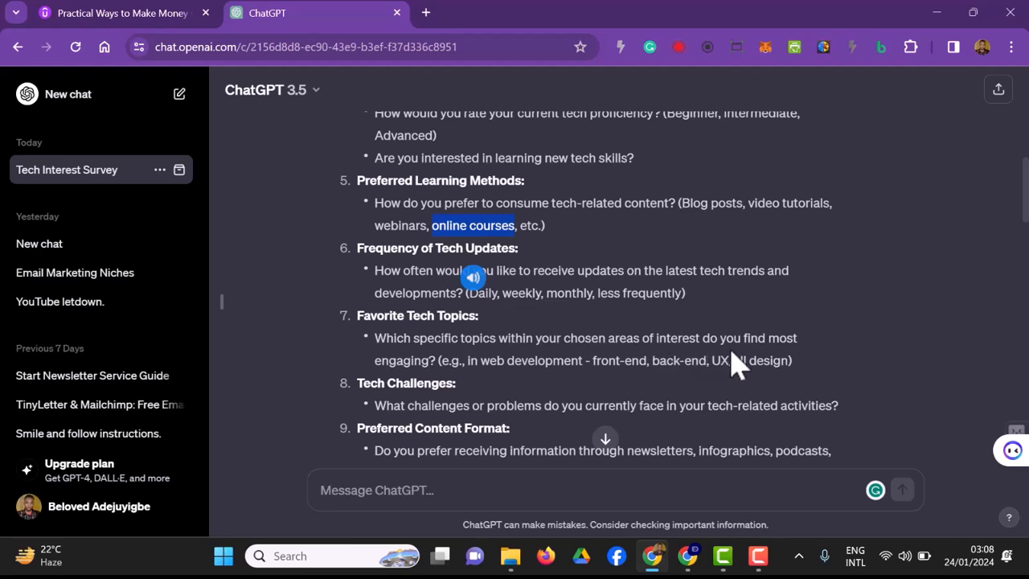
pyautogui.scroll(-2, 683, 361)
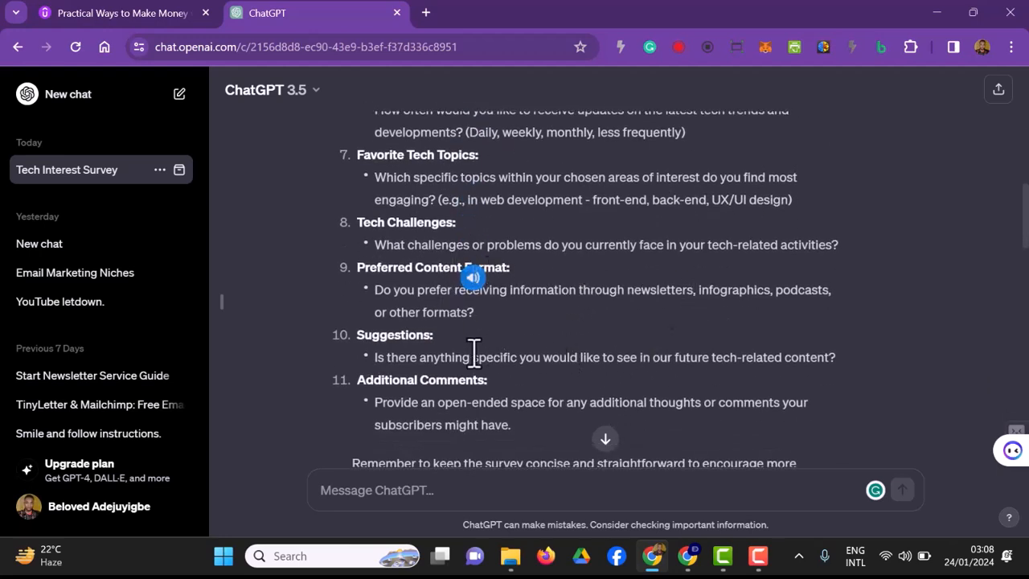
pyautogui.scroll(-5, 579, 384)
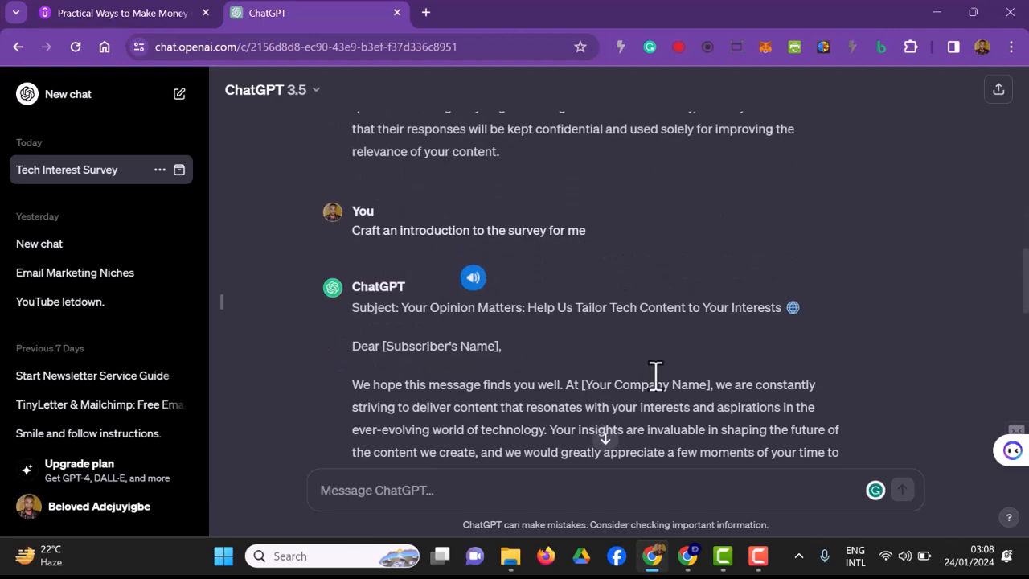
pyautogui.scroll(-3, 656, 375)
# Back in Mailchimp, preview the survey and look through all its questions from start to end.
pyautogui.click(689, 554)
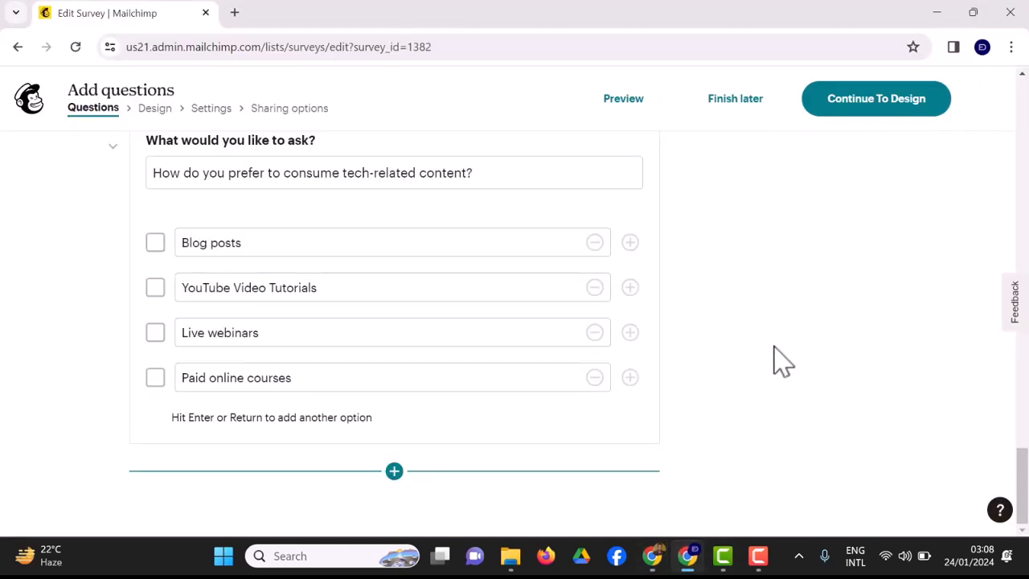
pyautogui.scroll(4, 823, 362)
pyautogui.scroll(10, 823, 359)
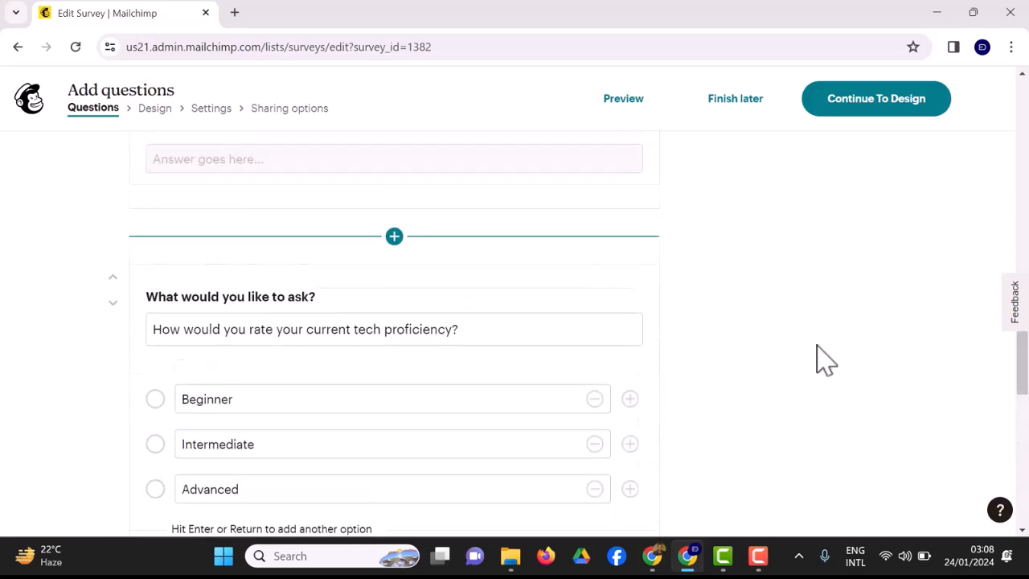
pyautogui.click(635, 121)
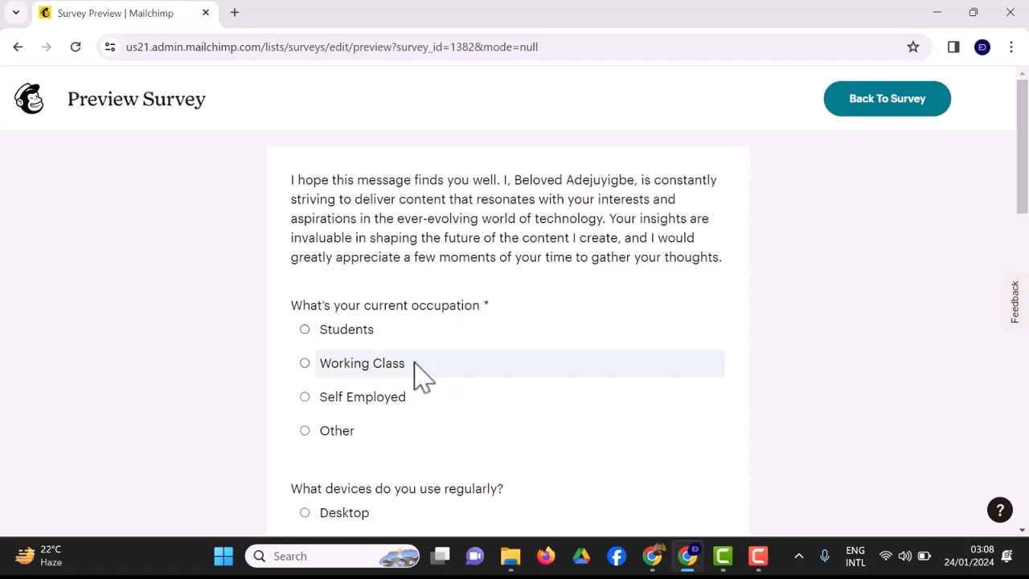
pyautogui.scroll(-12, 425, 410)
pyautogui.scroll(-2, 507, 375)
pyautogui.scroll(15, 563, 374)
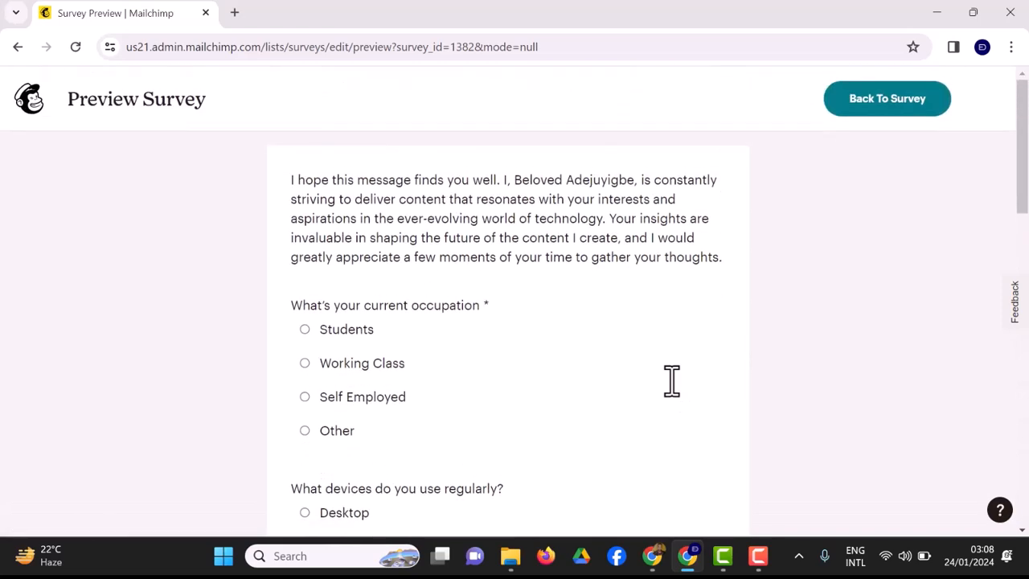
# Leave the preview, reopen the survey for editing and continue to the design stage.
pyautogui.click(873, 114)
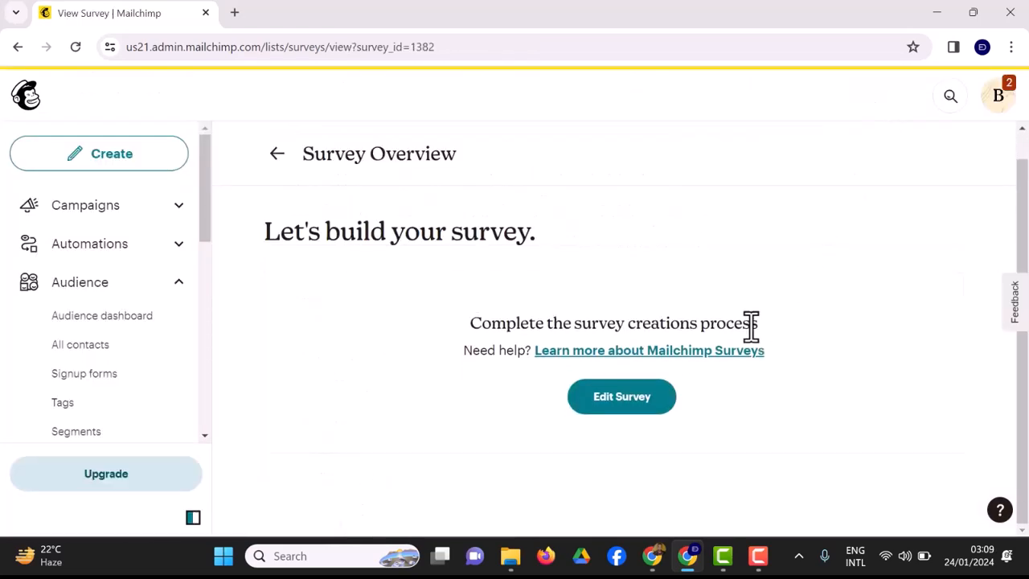
pyautogui.click(653, 415)
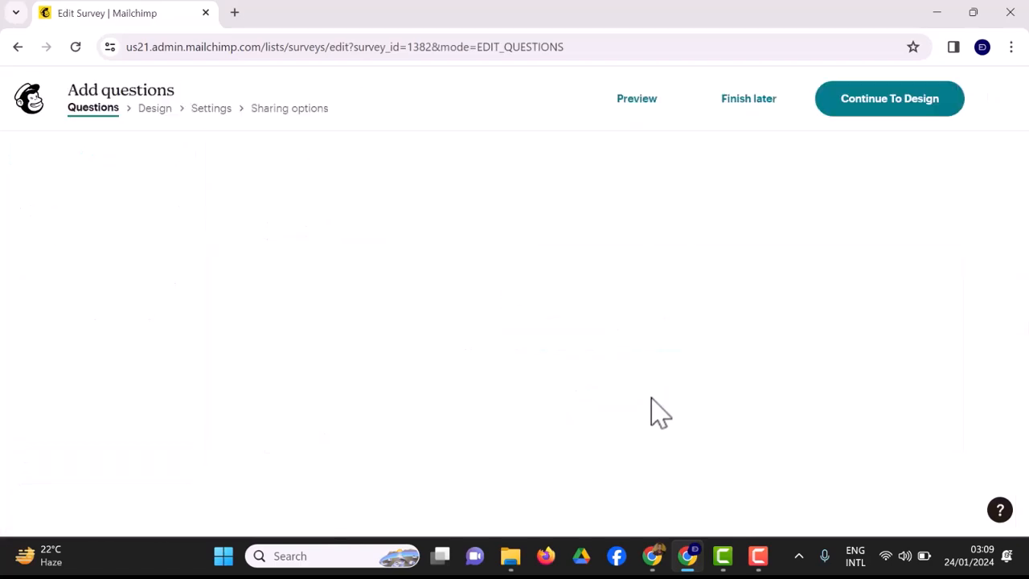
pyautogui.scroll(-15, 771, 249)
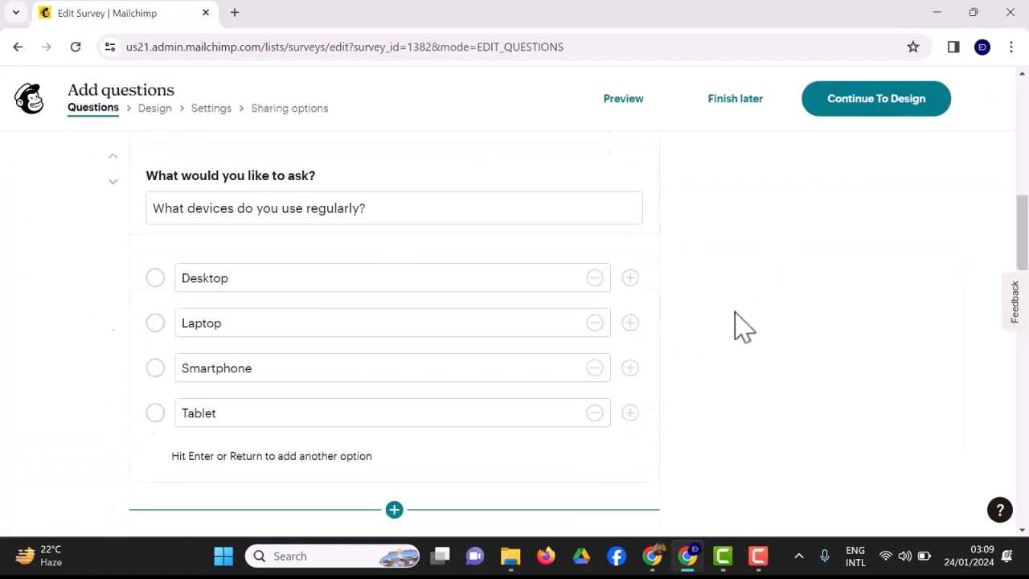
pyautogui.scroll(5, 744, 326)
pyautogui.click(842, 109)
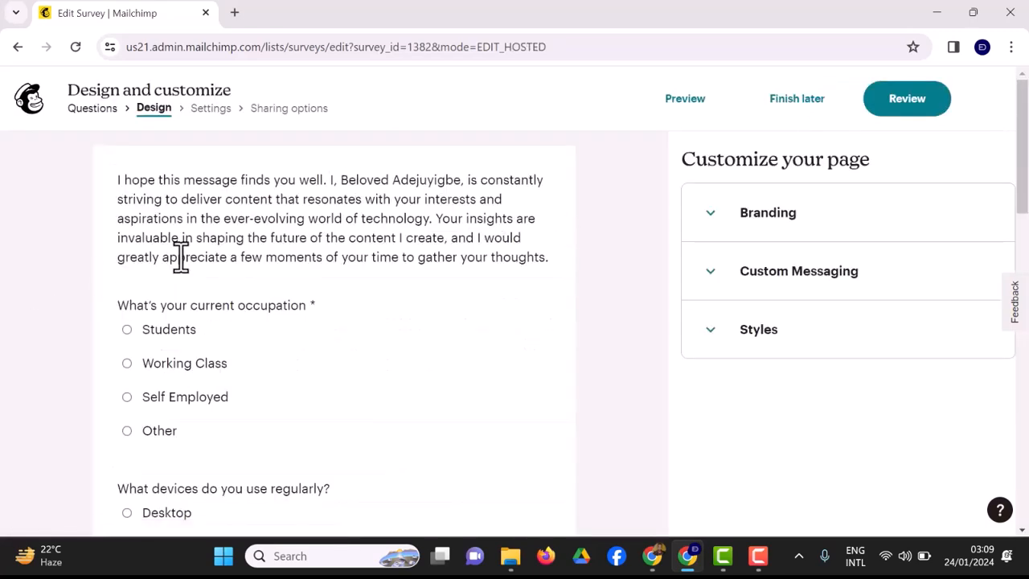
# Add the photo of the man in a brown shirt beside greenery from My Files as the survey's branding image.
pyautogui.click(792, 239)
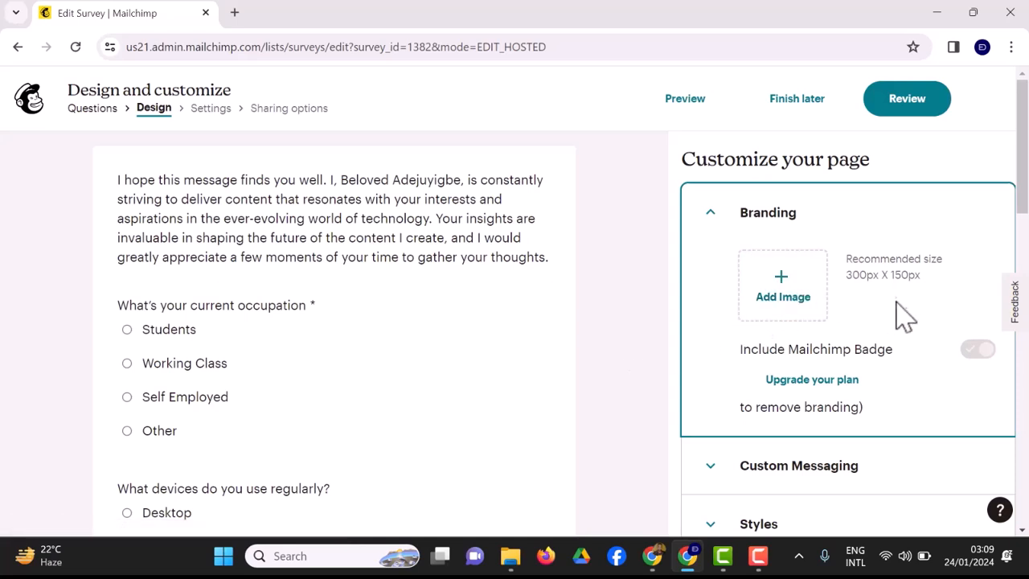
pyautogui.click(785, 297)
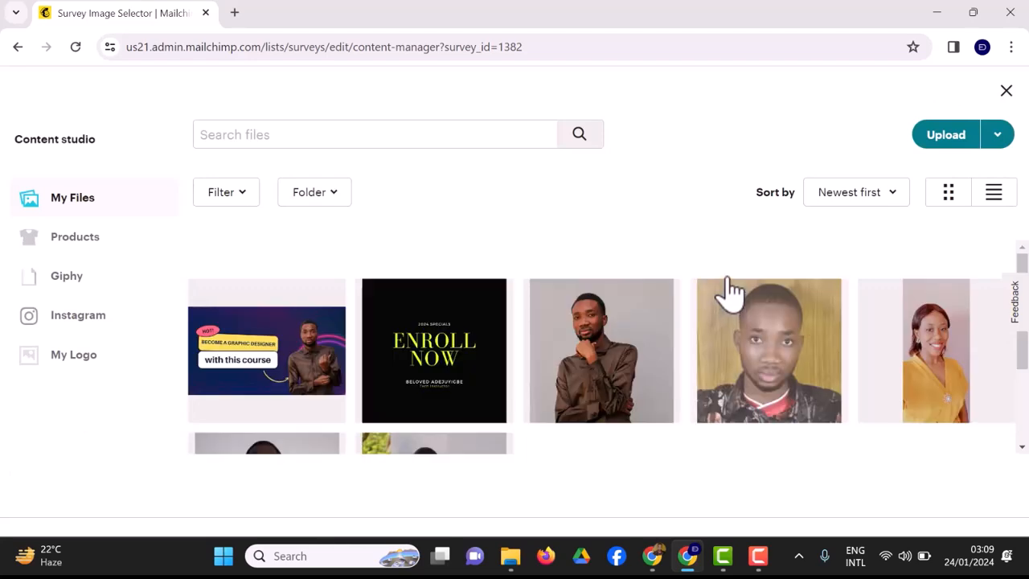
pyautogui.scroll(-2, 655, 366)
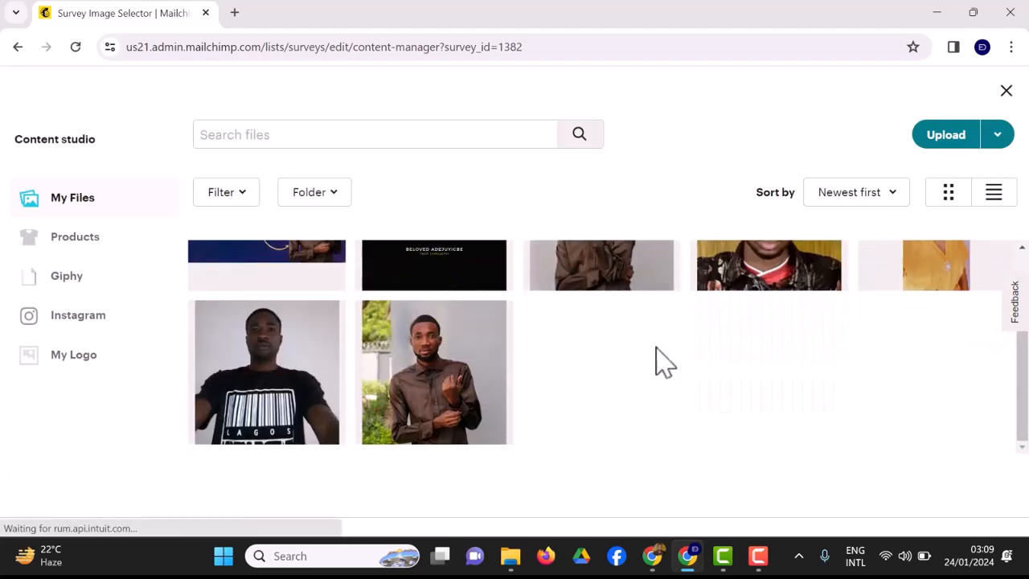
pyautogui.click(444, 394)
pyautogui.click(988, 147)
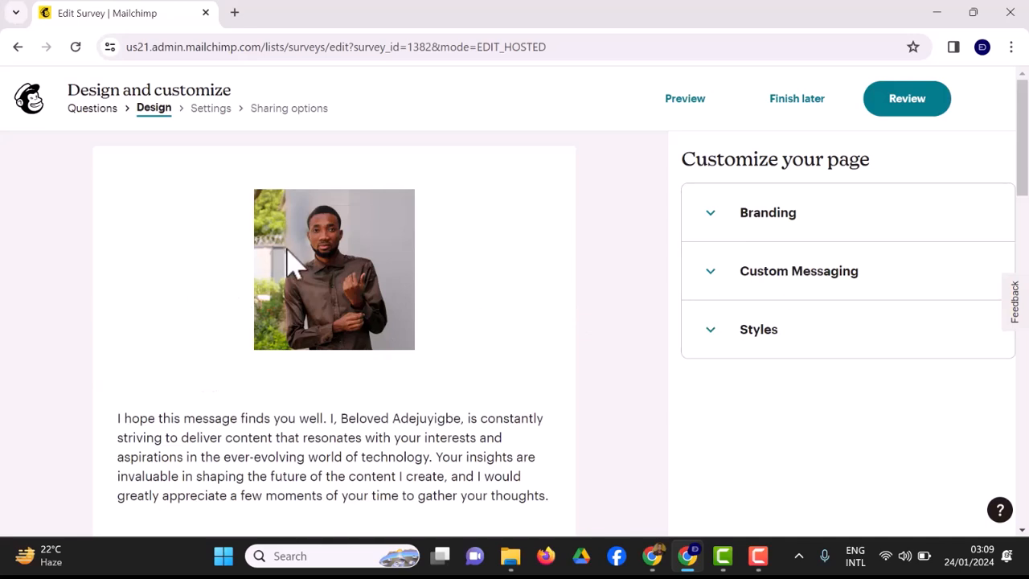
pyautogui.scroll(-2, 325, 394)
pyautogui.scroll(1, 337, 400)
pyautogui.scroll(1, 691, 241)
pyautogui.click(711, 228)
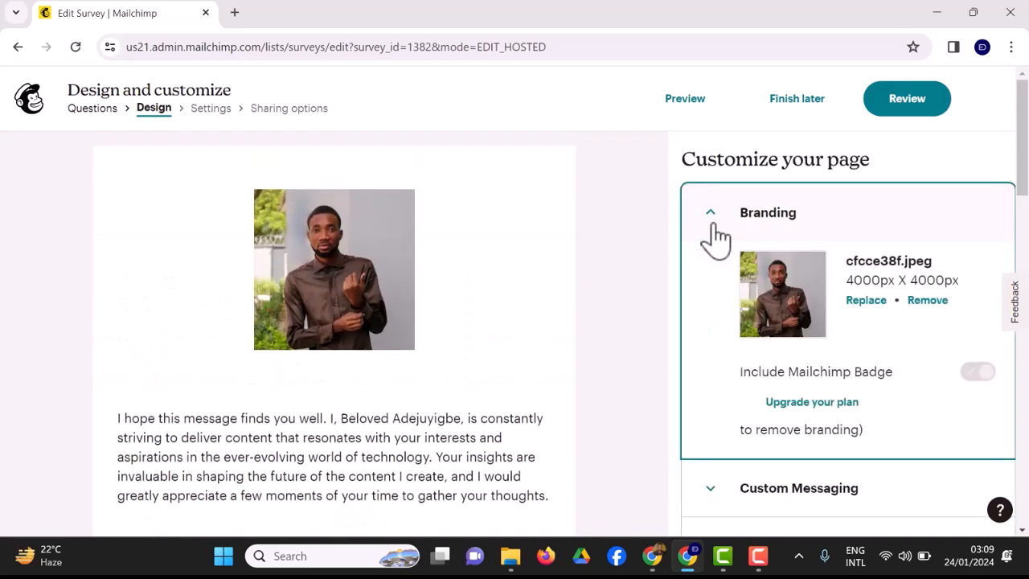
pyautogui.click(713, 229)
# Set the survey title in the custom messaging to "Become a Tech Guru Today!!!".
pyautogui.click(712, 274)
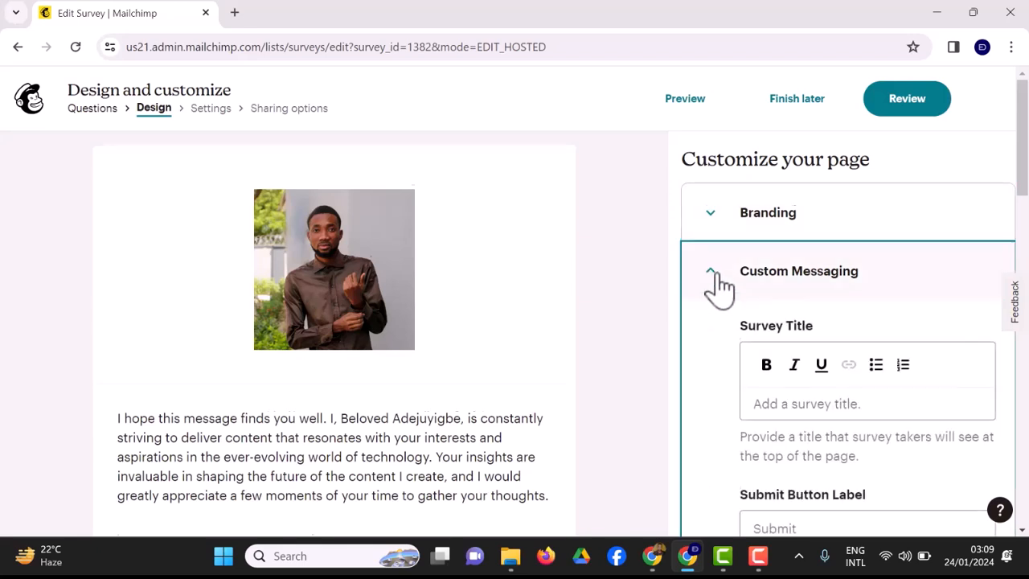
pyautogui.scroll(-1, 732, 289)
pyautogui.click(808, 324)
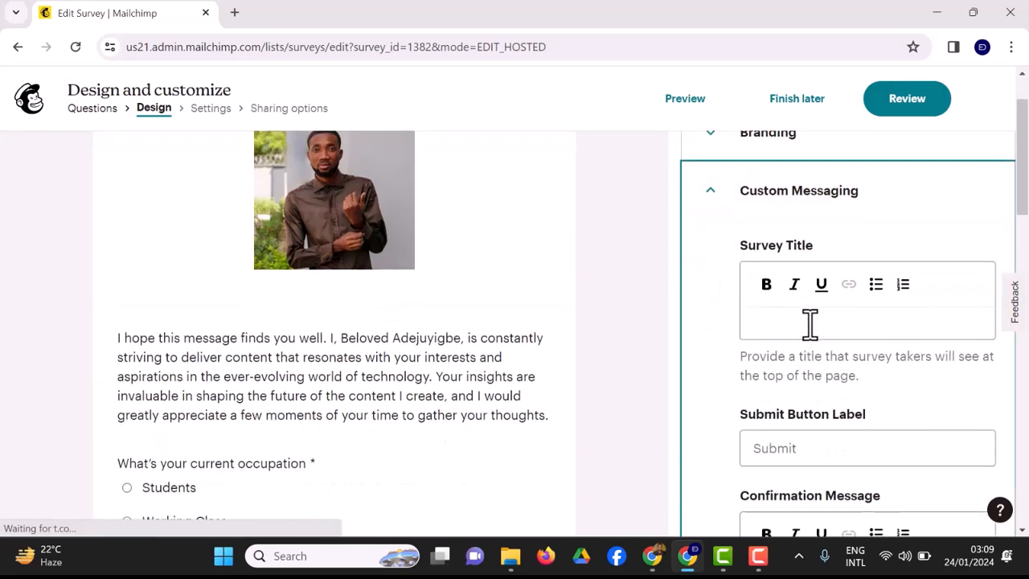
pyautogui.write("Let's L")
pyautogui.press('BackSpace')
pyautogui.write('Become a Tech Guru Today!!!')
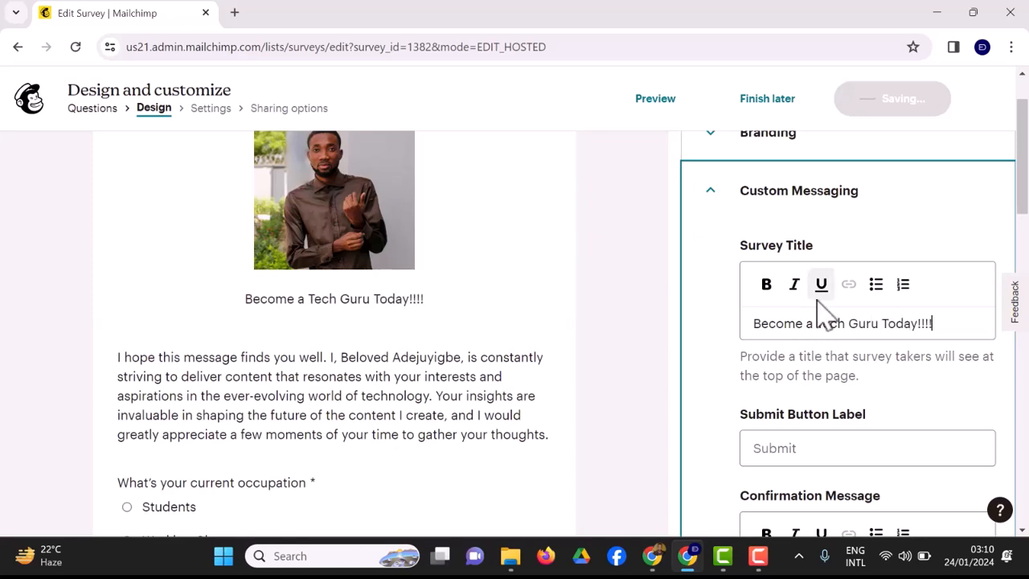
# Leave the submit button label at its default and set the confirmation message to "Thanks, I appreciate your feedback".
pyautogui.scroll(-1, 905, 406)
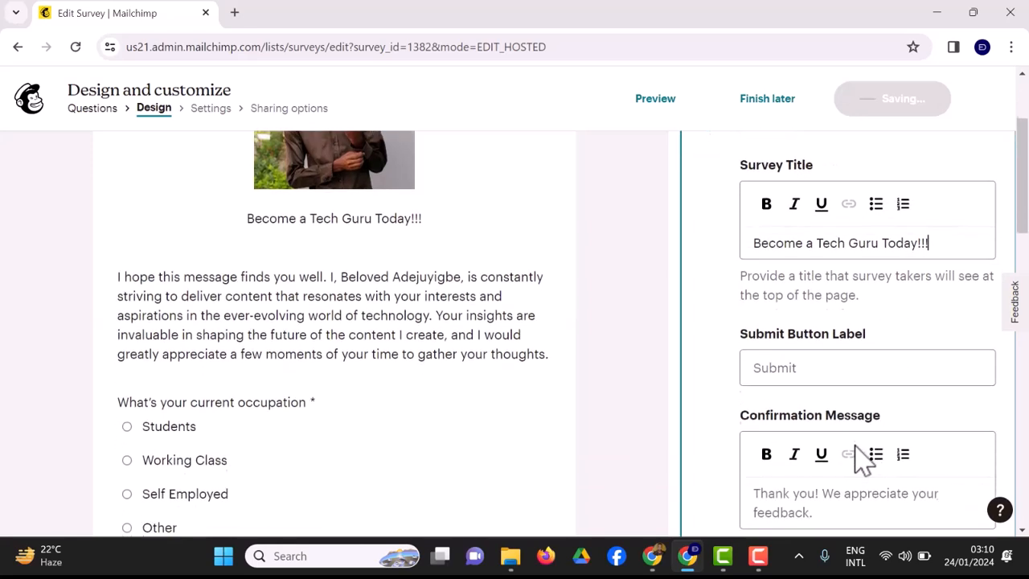
pyautogui.click(813, 370)
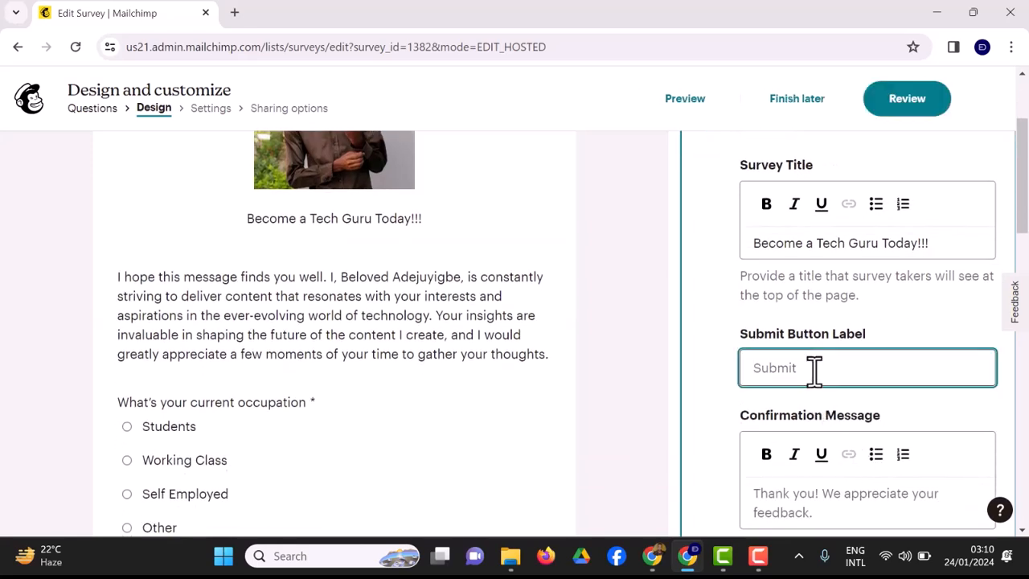
pyautogui.scroll(-1, 814, 371)
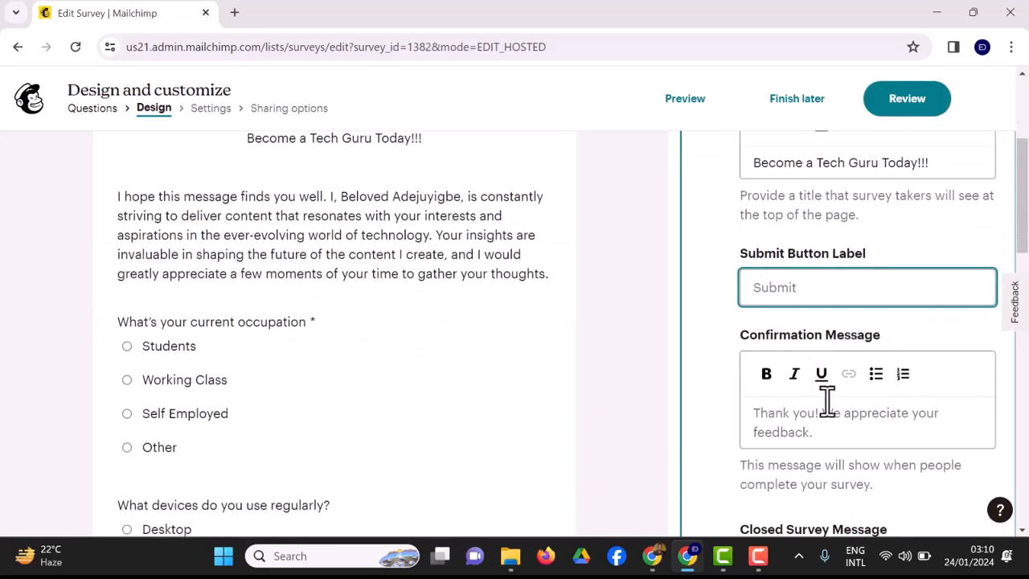
pyautogui.scroll(-1, 849, 437)
pyautogui.click(844, 342)
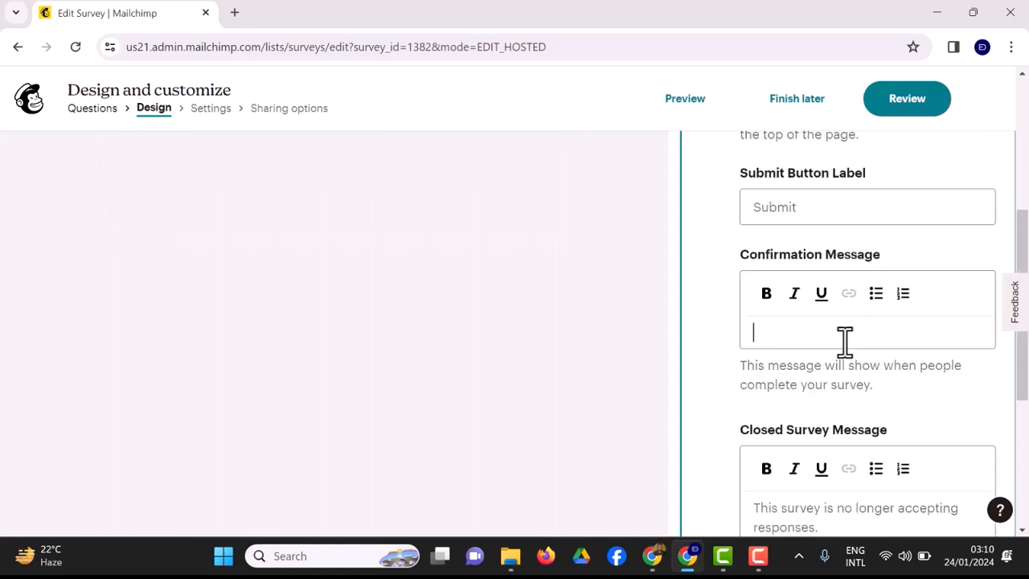
pyautogui.write('Thanks, I appreciate your feedba')
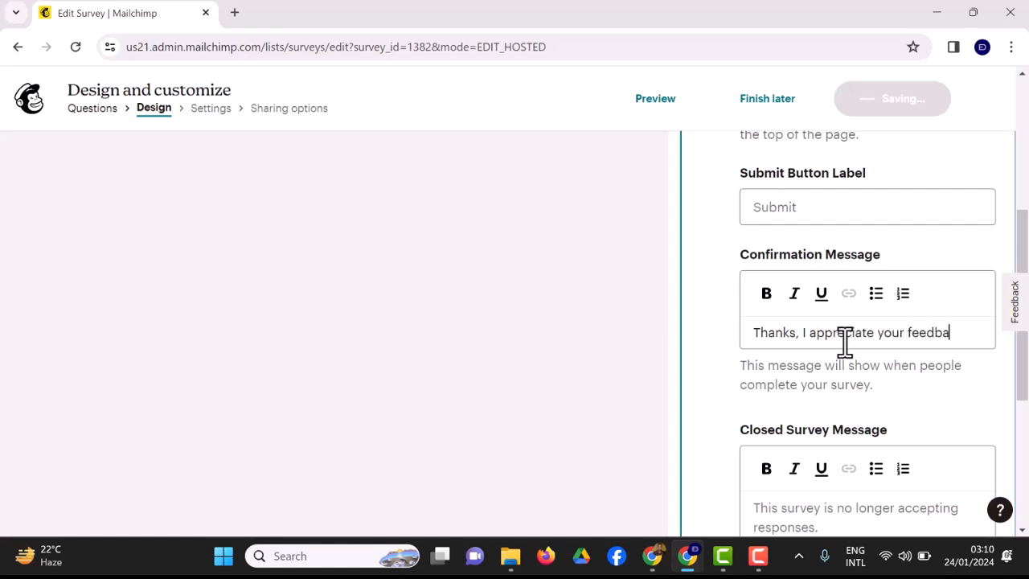
# Leave the closed-survey and required-response messages at their defaults and set the survey's button color to red #E10F28 in the styles.
pyautogui.scroll(-2, 844, 342)
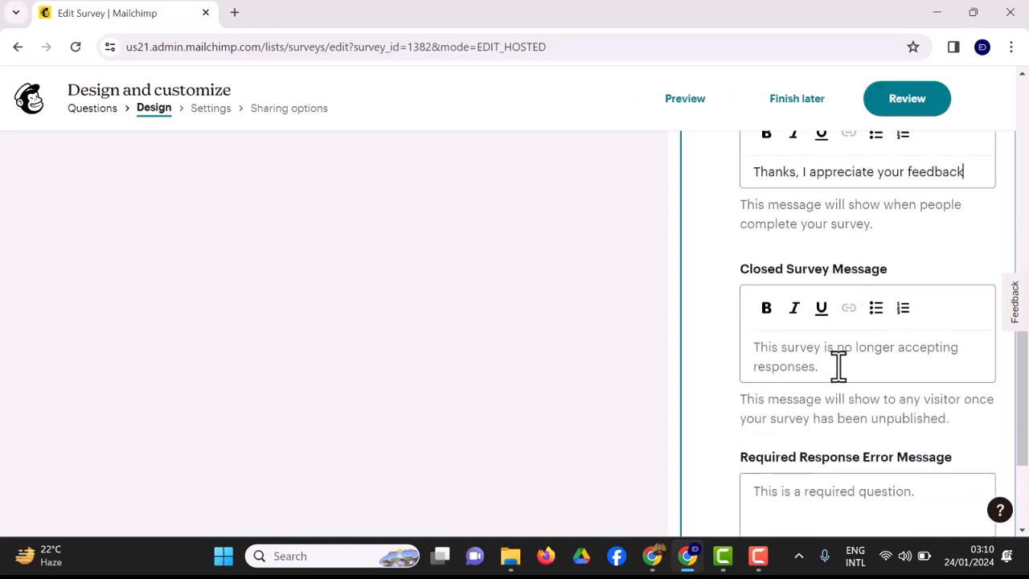
pyautogui.scroll(-1, 892, 406)
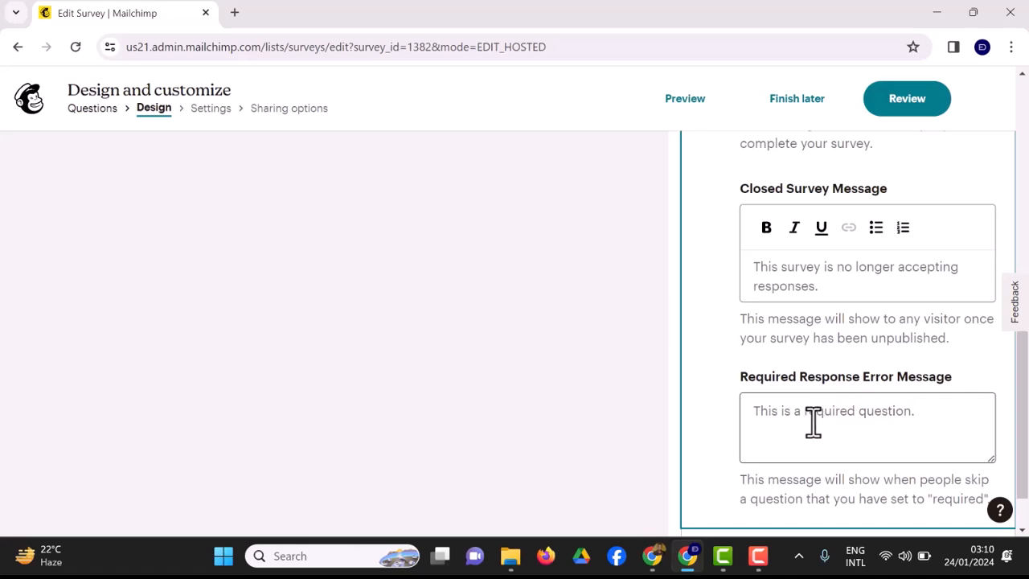
pyautogui.scroll(-1, 821, 422)
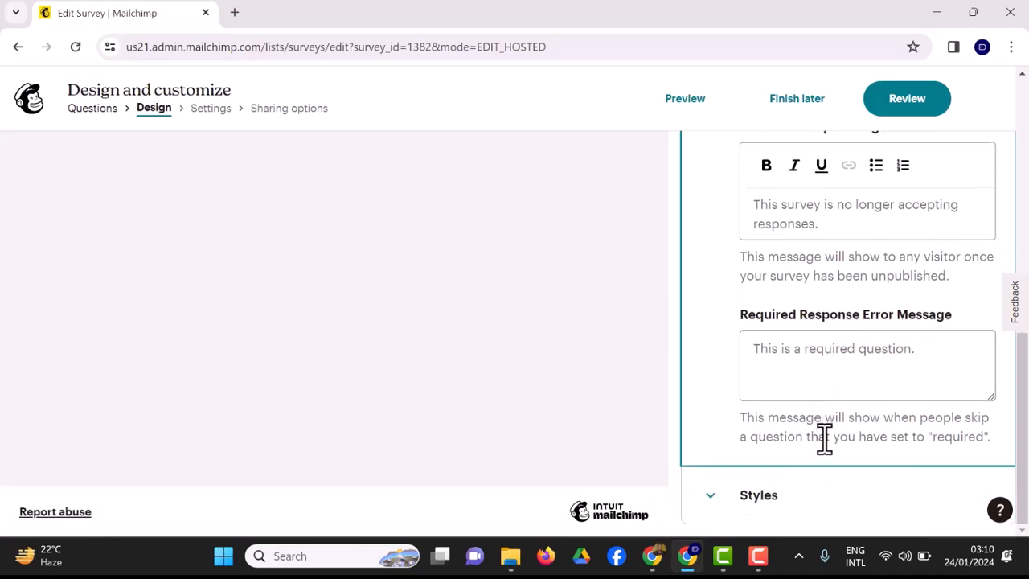
pyautogui.click(719, 504)
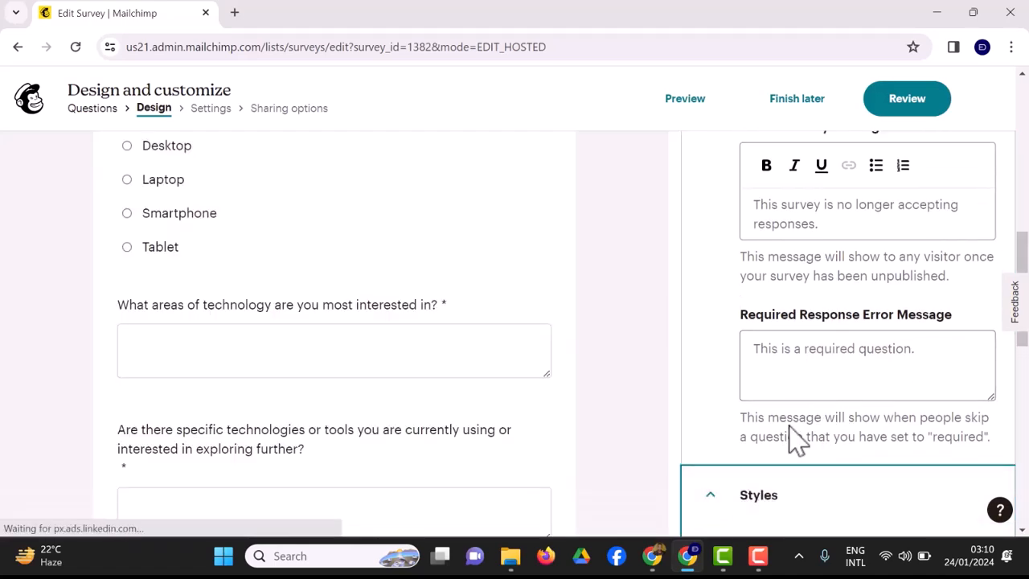
pyautogui.scroll(-3, 791, 422)
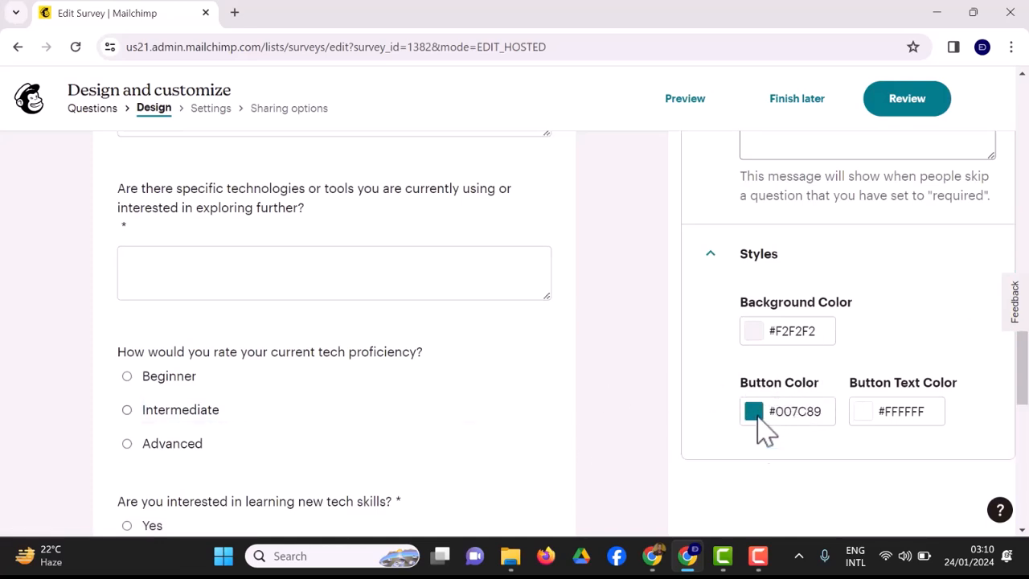
pyautogui.click(808, 410)
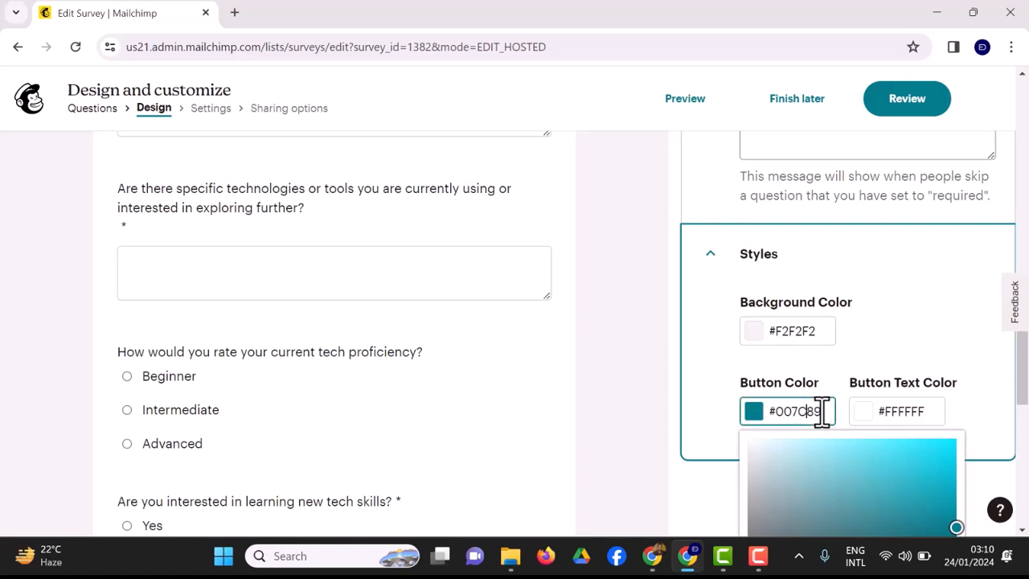
pyautogui.scroll(-3, 845, 455)
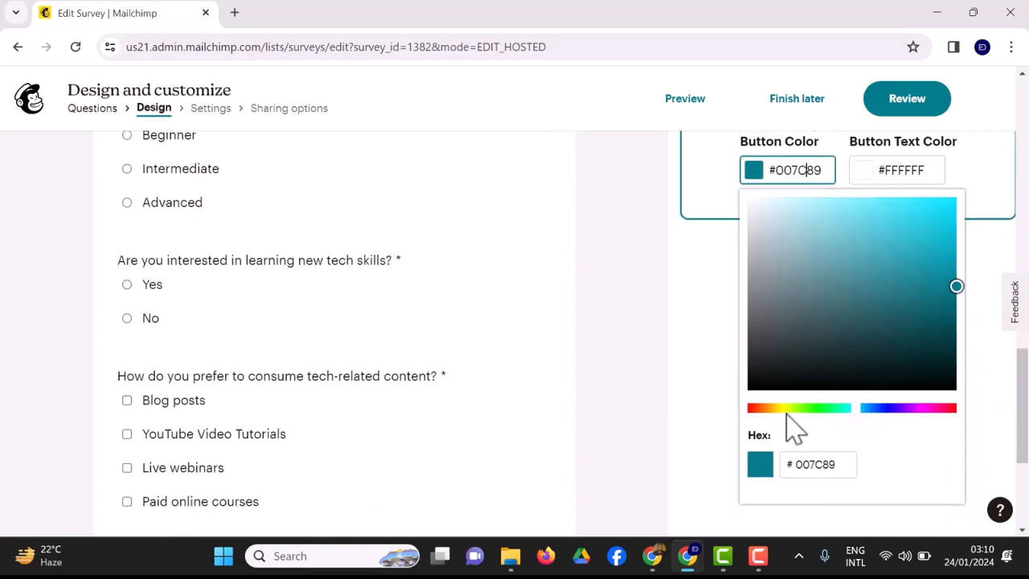
pyautogui.click(954, 409)
pyautogui.moveTo(942, 305)
pyautogui.mouseDown()
pyautogui.moveTo(934, 219)
pyautogui.moveTo(943, 218)
pyautogui.mouseUp()
pyautogui.click(693, 356)
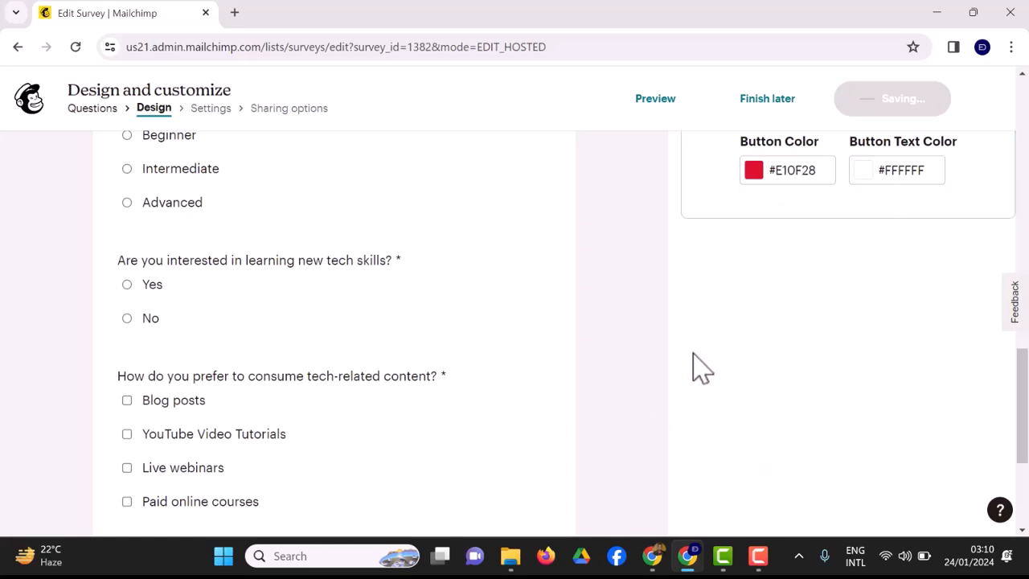
# Check the restyled submit button and set the survey's background color to purple #9F0BEC.
pyautogui.scroll(2, 880, 336)
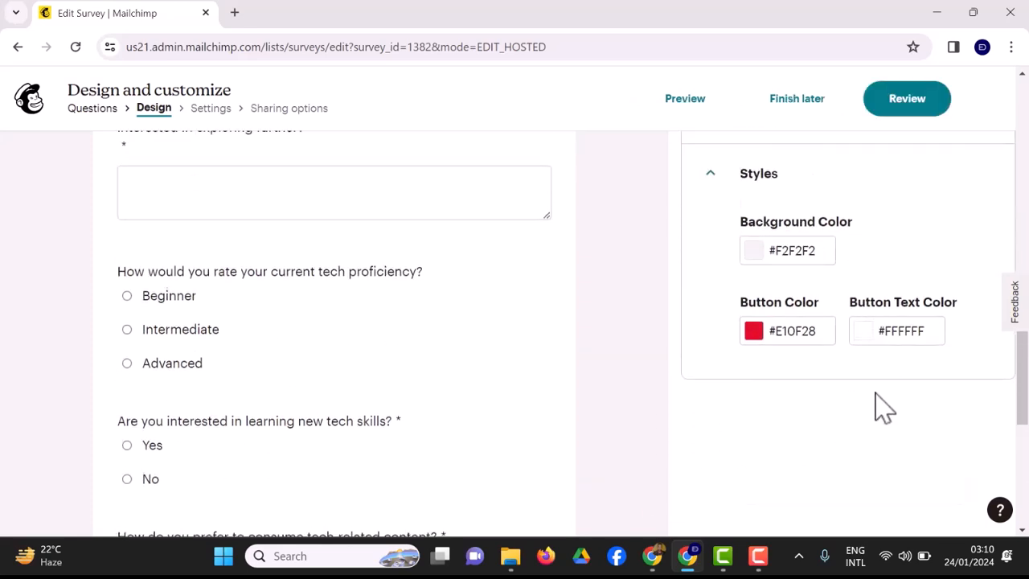
pyautogui.scroll(-5, 418, 436)
pyautogui.scroll(3, 418, 425)
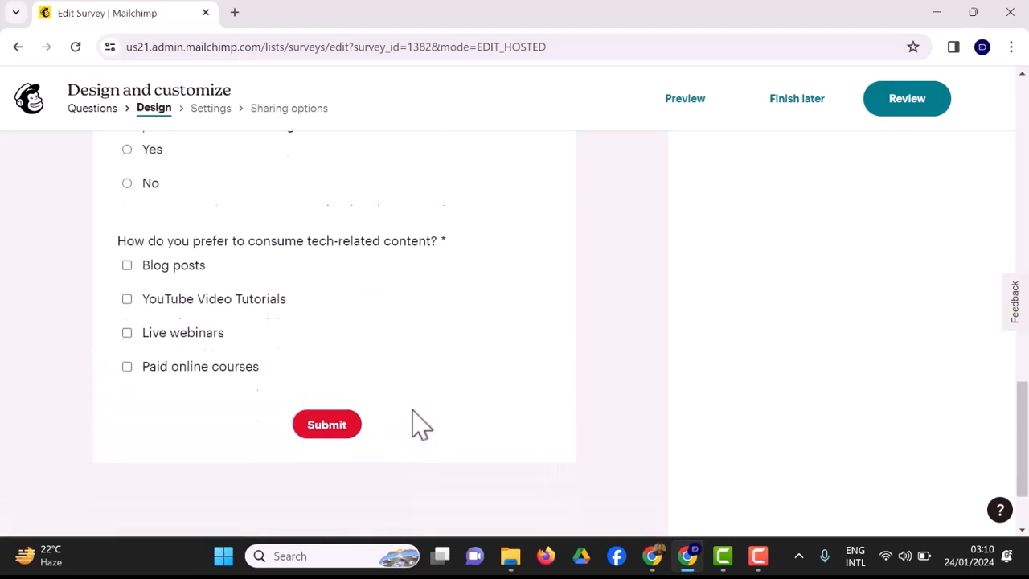
pyautogui.scroll(-2, 349, 432)
pyautogui.scroll(4, 758, 426)
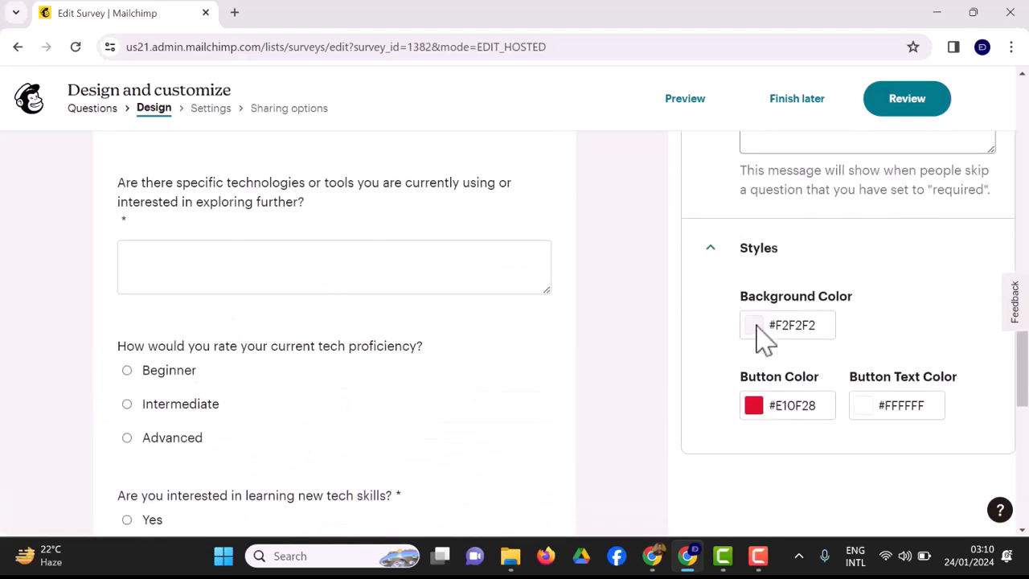
pyautogui.scroll(-1, 826, 331)
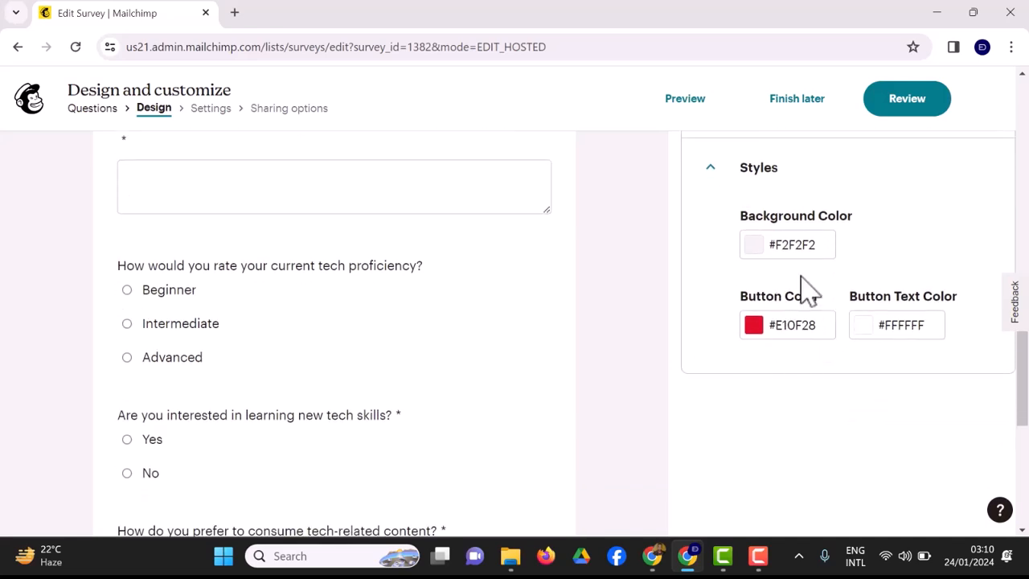
pyautogui.click(831, 249)
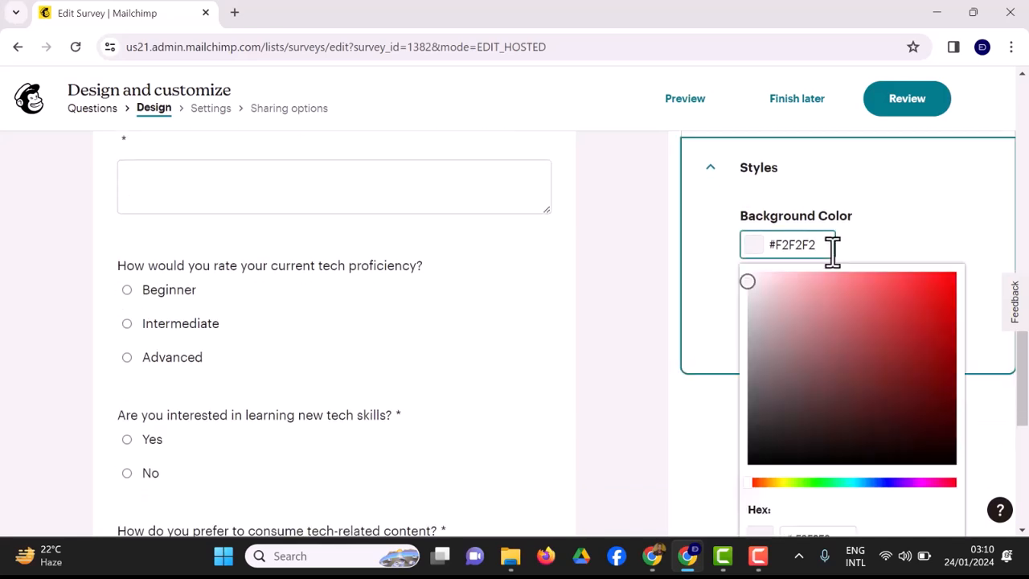
pyautogui.scroll(-1, 864, 504)
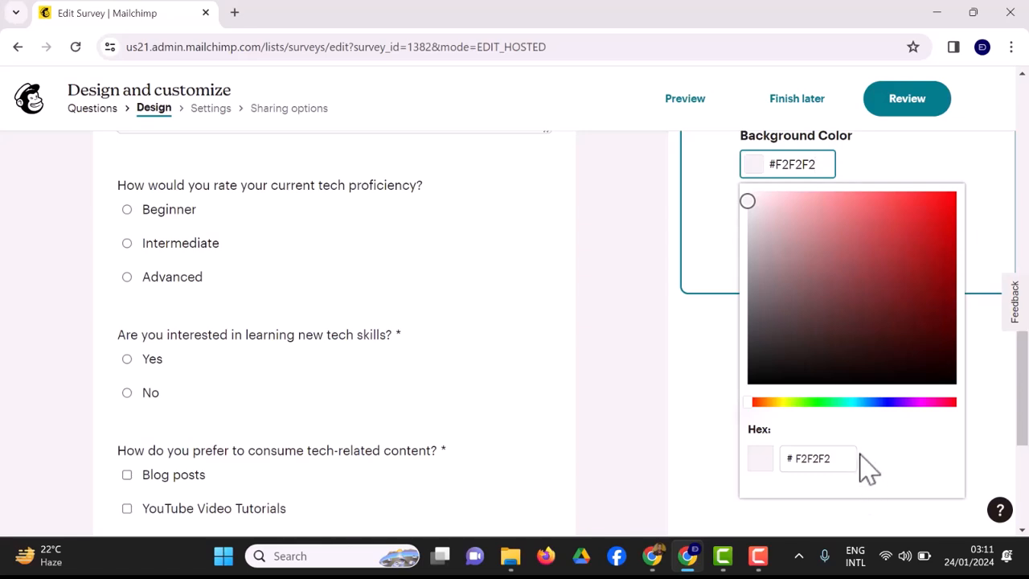
pyautogui.moveTo(754, 210)
pyautogui.mouseDown()
pyautogui.moveTo(771, 234)
pyautogui.moveTo(776, 206)
pyautogui.moveTo(772, 230)
pyautogui.moveTo(886, 252)
pyautogui.moveTo(953, 217)
pyautogui.mouseUp()
pyautogui.click(910, 402)
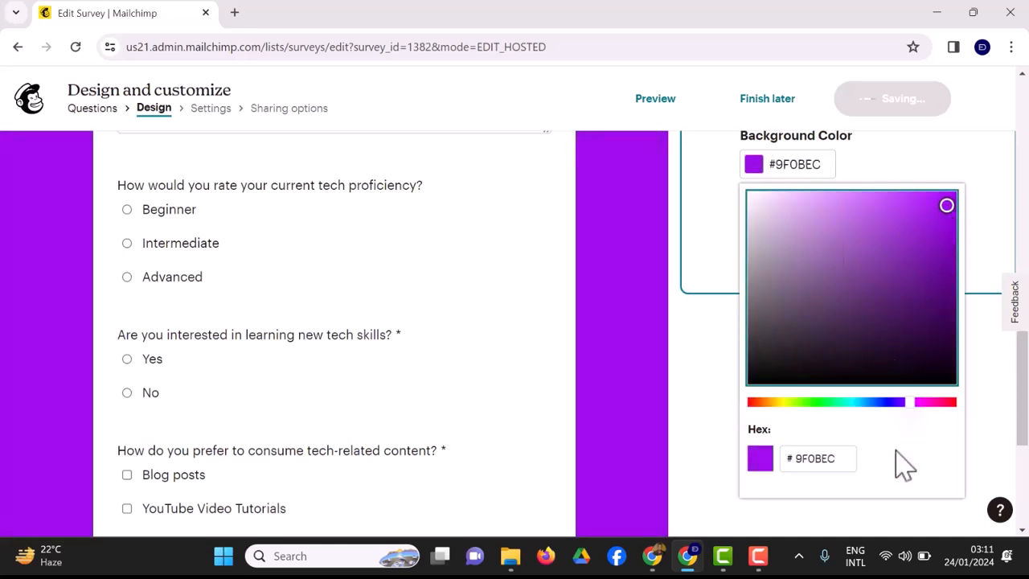
pyautogui.click(682, 446)
# Collapse the style options and continue from the design stage to the settings review.
pyautogui.scroll(-3, 391, 511)
pyautogui.scroll(7, 619, 471)
pyautogui.click(786, 412)
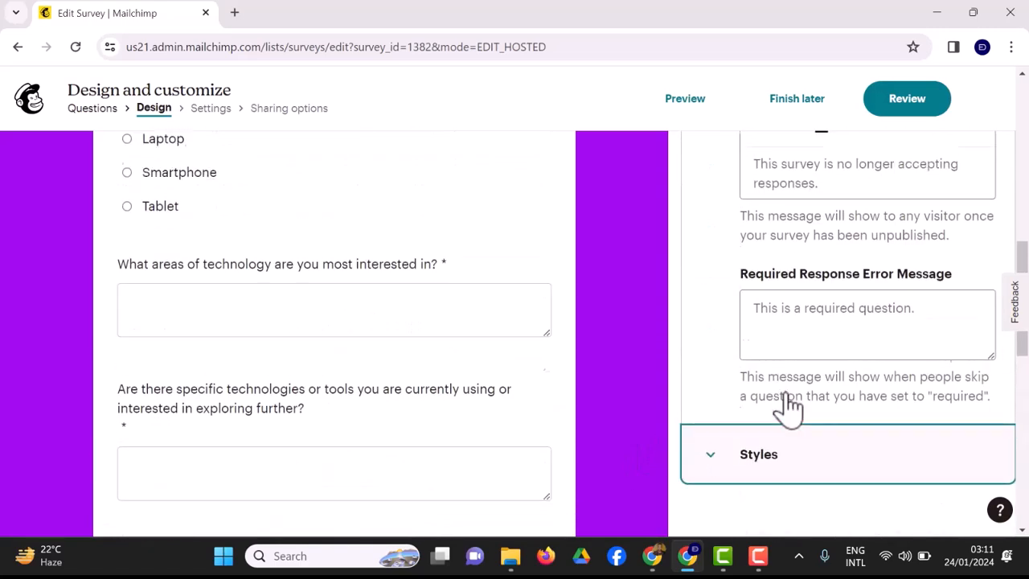
pyautogui.scroll(10, 791, 406)
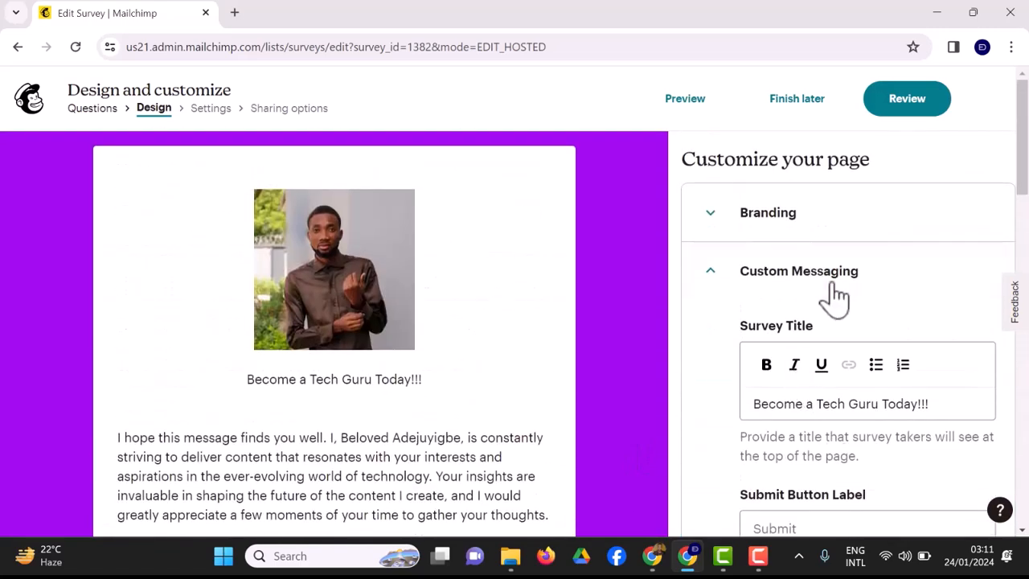
pyautogui.click(905, 112)
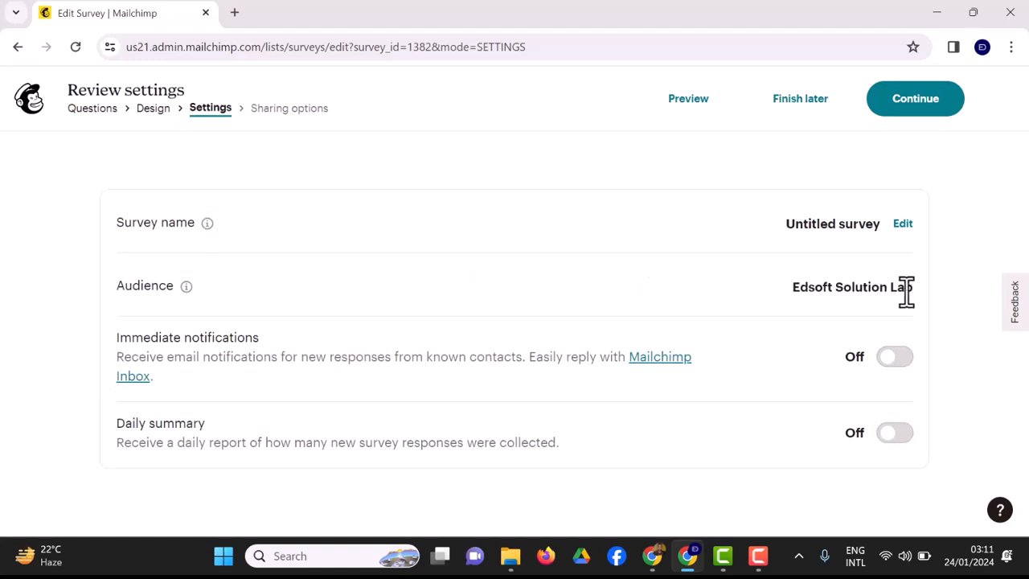
# Rename the untitled survey as "Become a Tech Guru Today!!!" and save the name.
pyautogui.click(902, 224)
pyautogui.moveTo(549, 310); pyautogui.dragTo(297, 315)
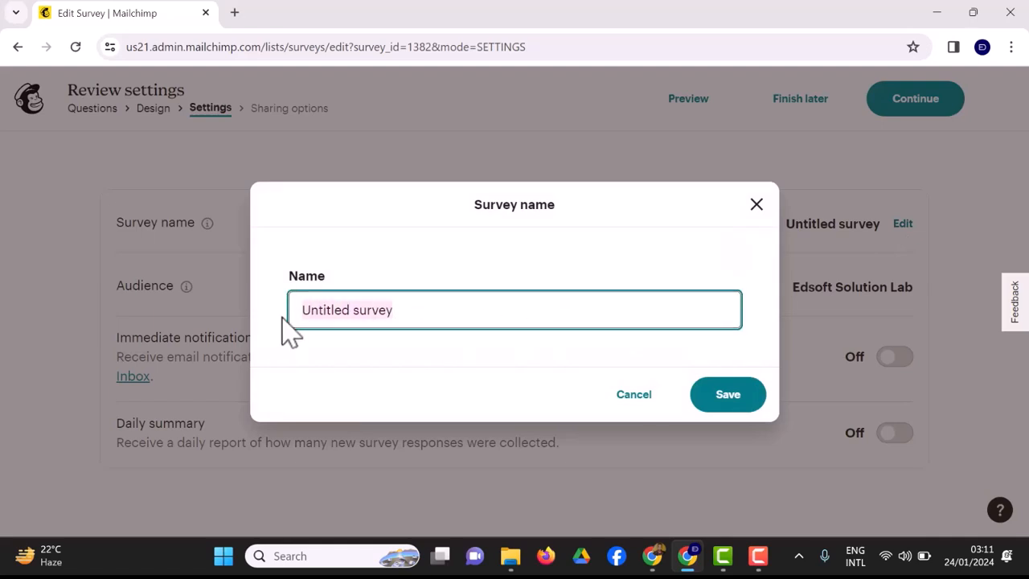
pyautogui.write('Become a Tech Guru Today!!!')
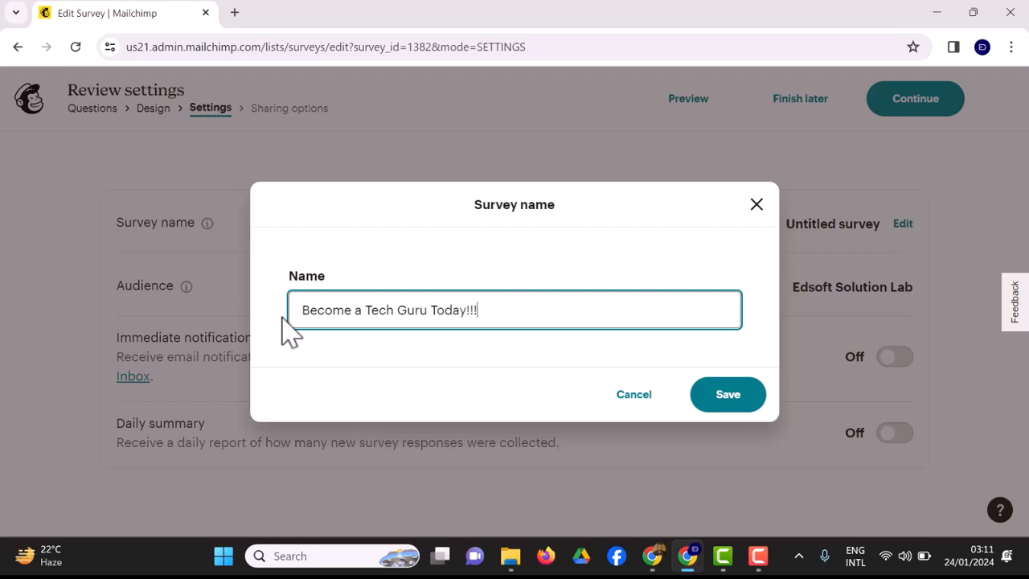
pyautogui.click(728, 411)
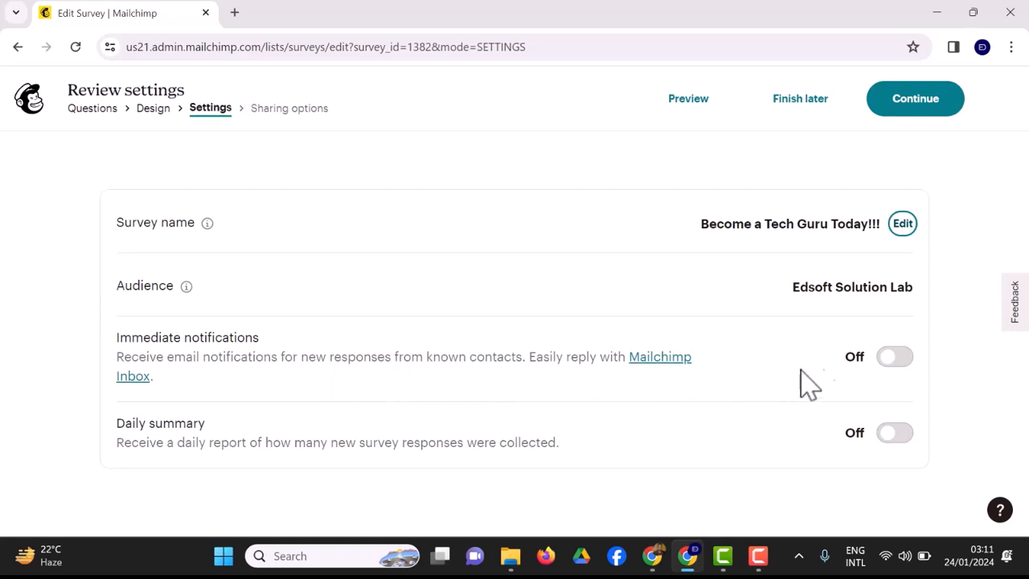
# Turn on immediate notifications and the daily summary, and continue to the sharing options.
pyautogui.click(895, 359)
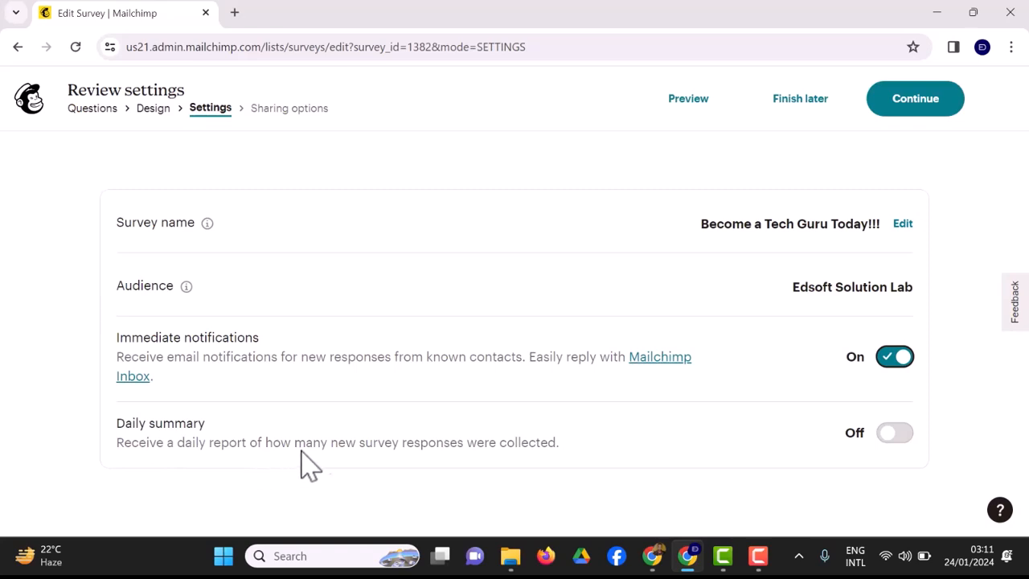
pyautogui.click(898, 436)
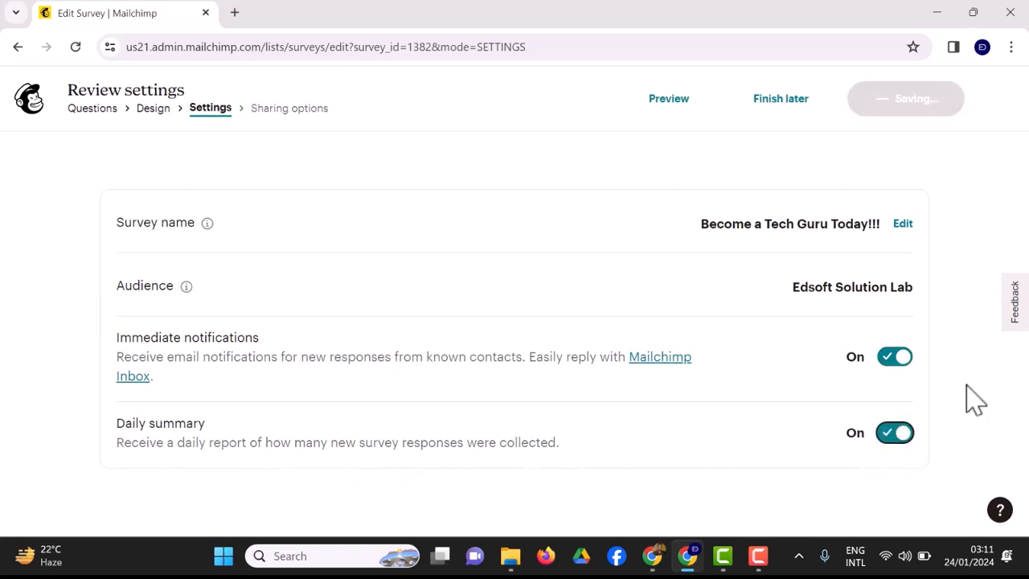
pyautogui.click(932, 113)
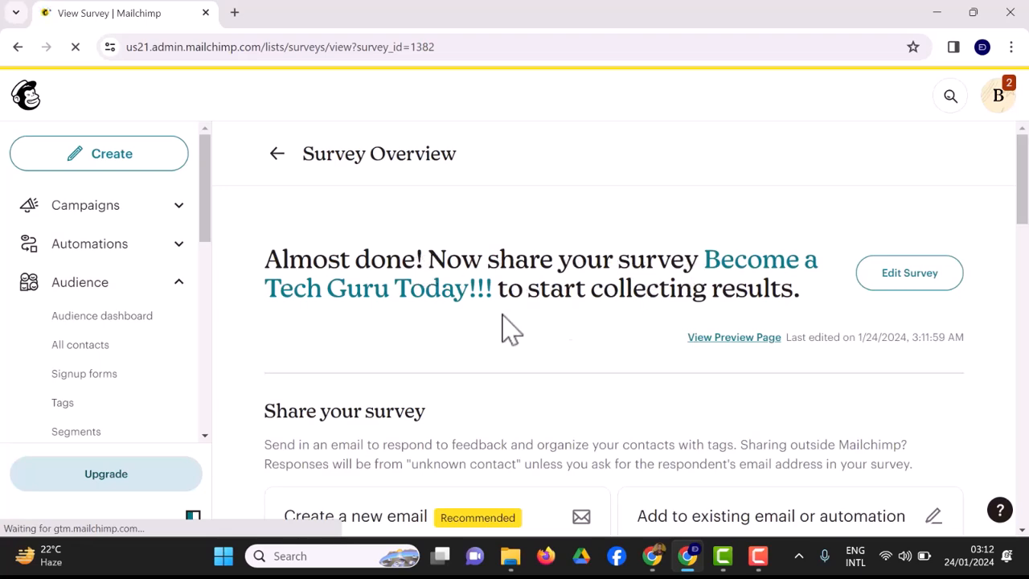
# Open the survey's preview page and look through the form and the overview's sharing options.
pyautogui.click(752, 341)
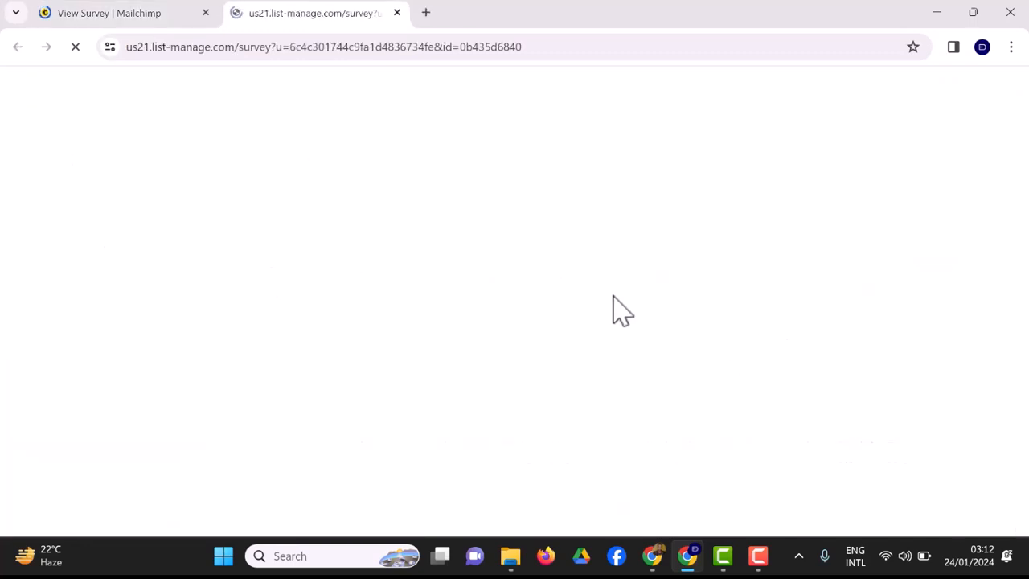
pyautogui.click(114, 18)
pyautogui.scroll(-2, 764, 365)
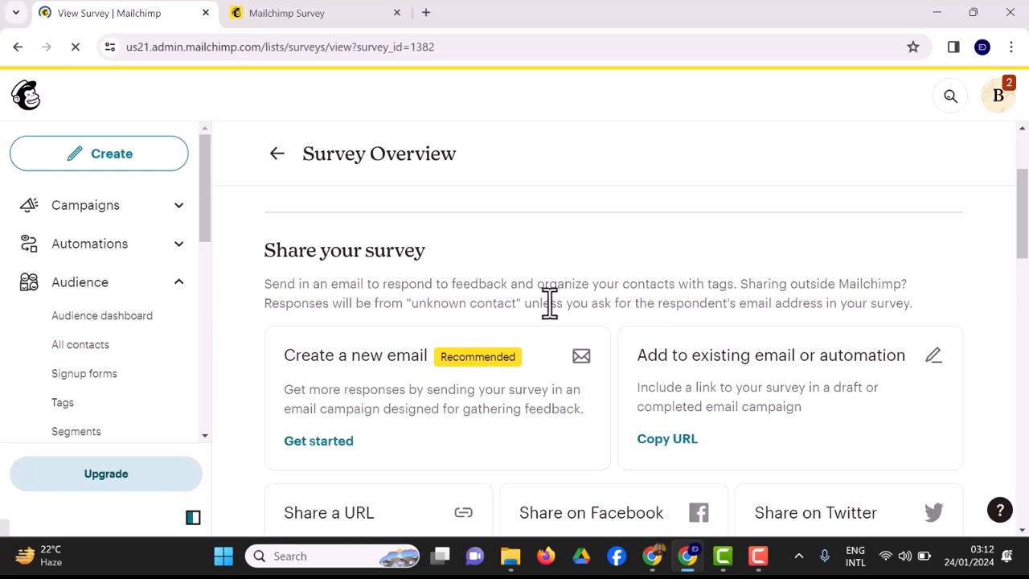
pyautogui.scroll(-1, 631, 326)
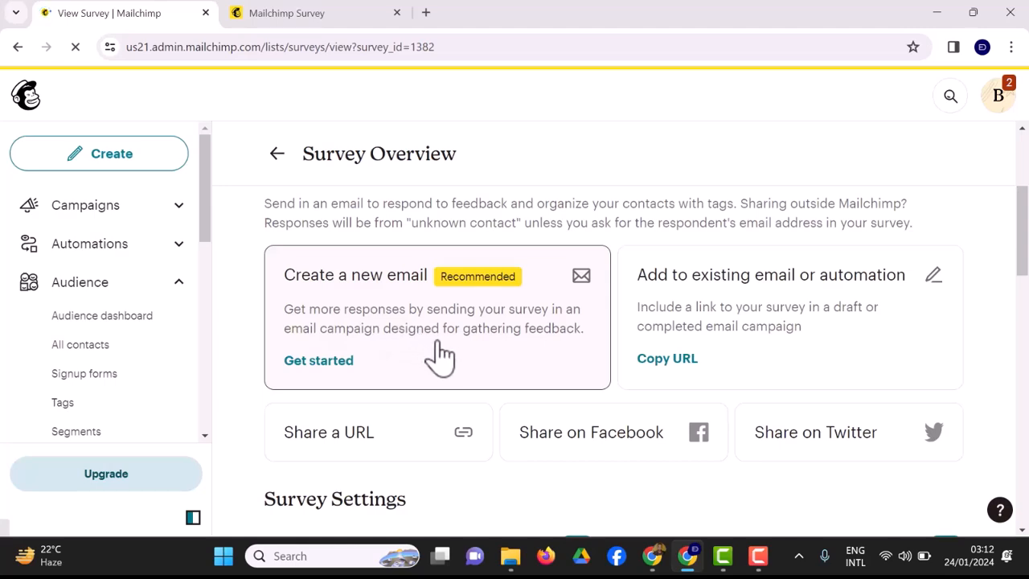
pyautogui.click(322, 14)
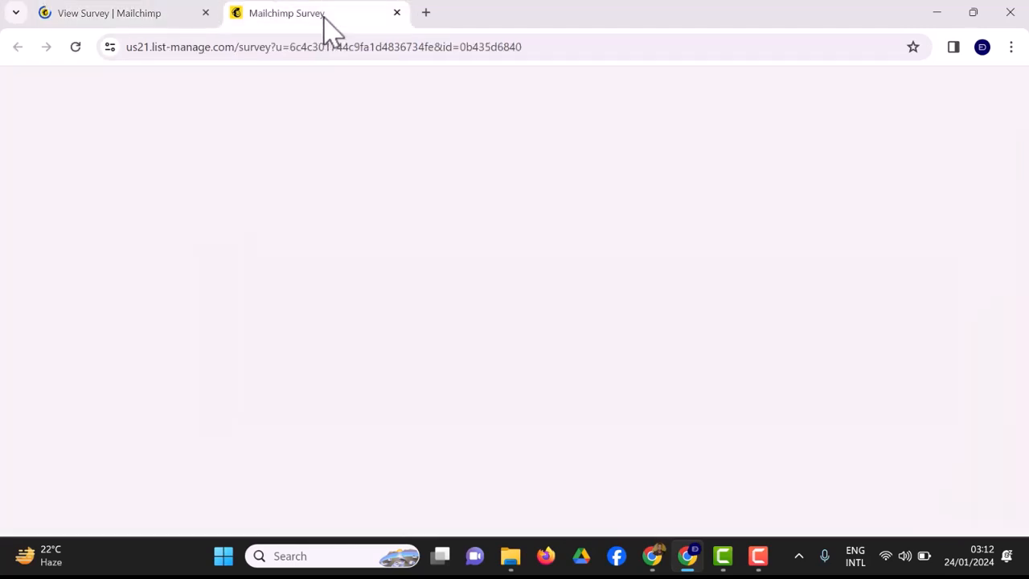
pyautogui.scroll(-3, 535, 266)
pyautogui.scroll(-15, 534, 257)
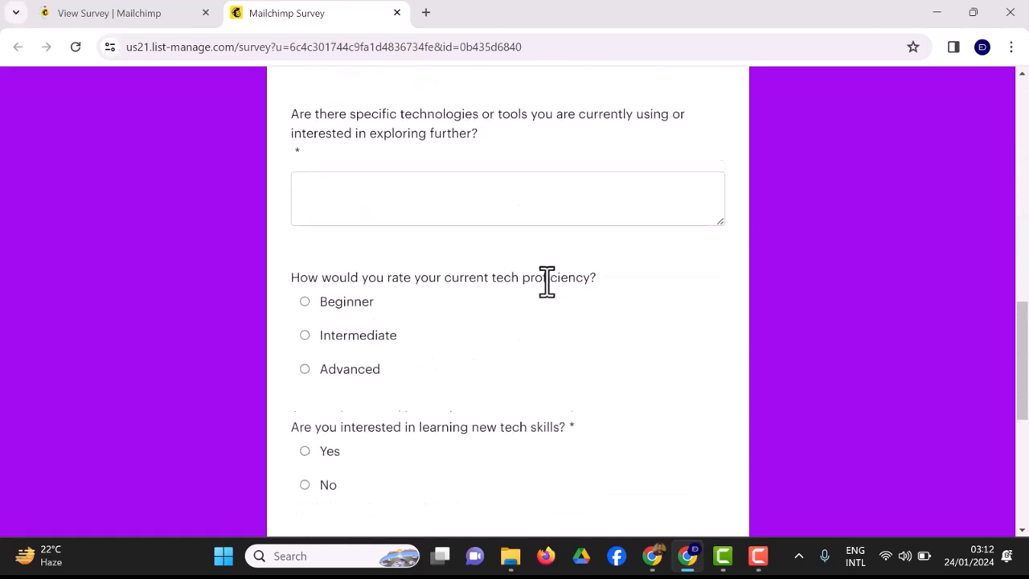
pyautogui.scroll(3, 490, 229)
# Return to the survey overview and create a new email campaign for sharing the survey.
pyautogui.click(125, 16)
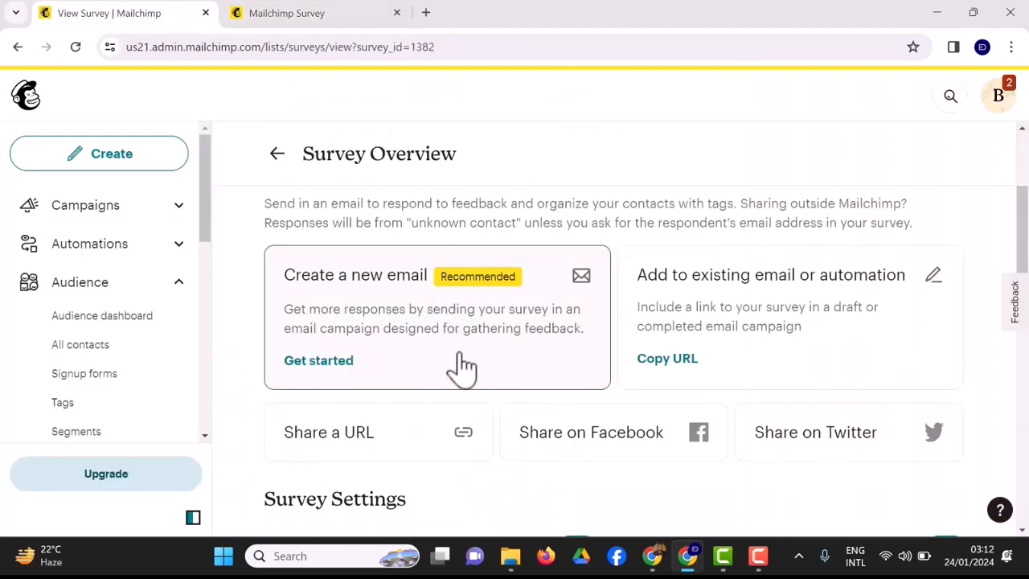
pyautogui.click(462, 367)
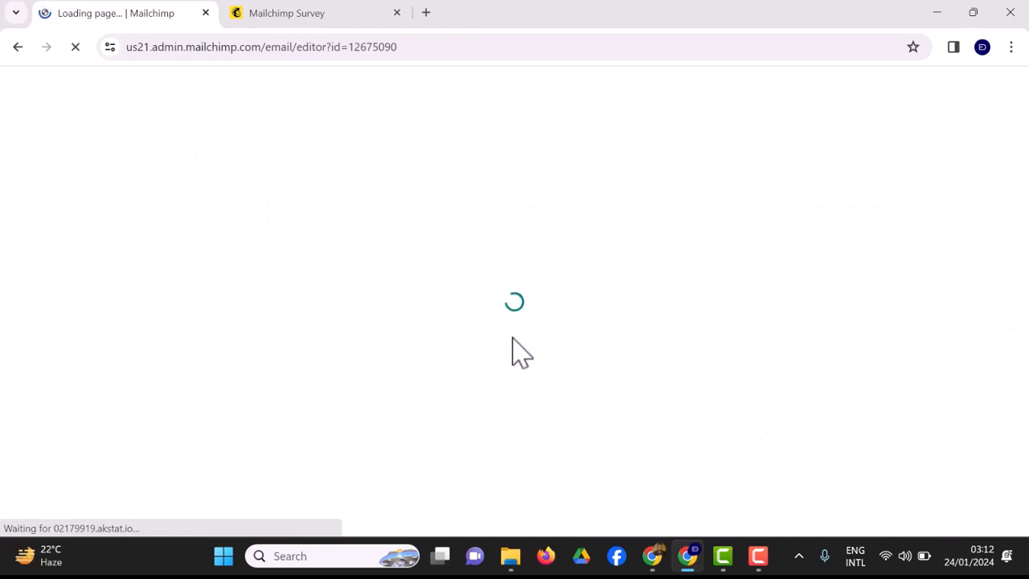
# Switch back to the survey preview page and review its questions up toward the introduction.
pyautogui.click(345, 12)
pyautogui.scroll(1, 543, 205)
pyautogui.scroll(15, 551, 177)
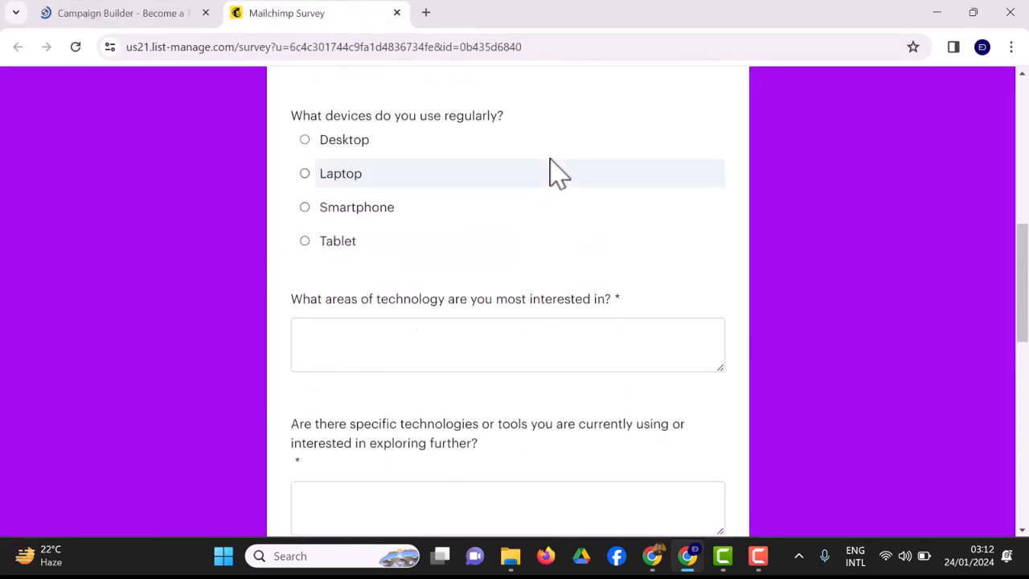